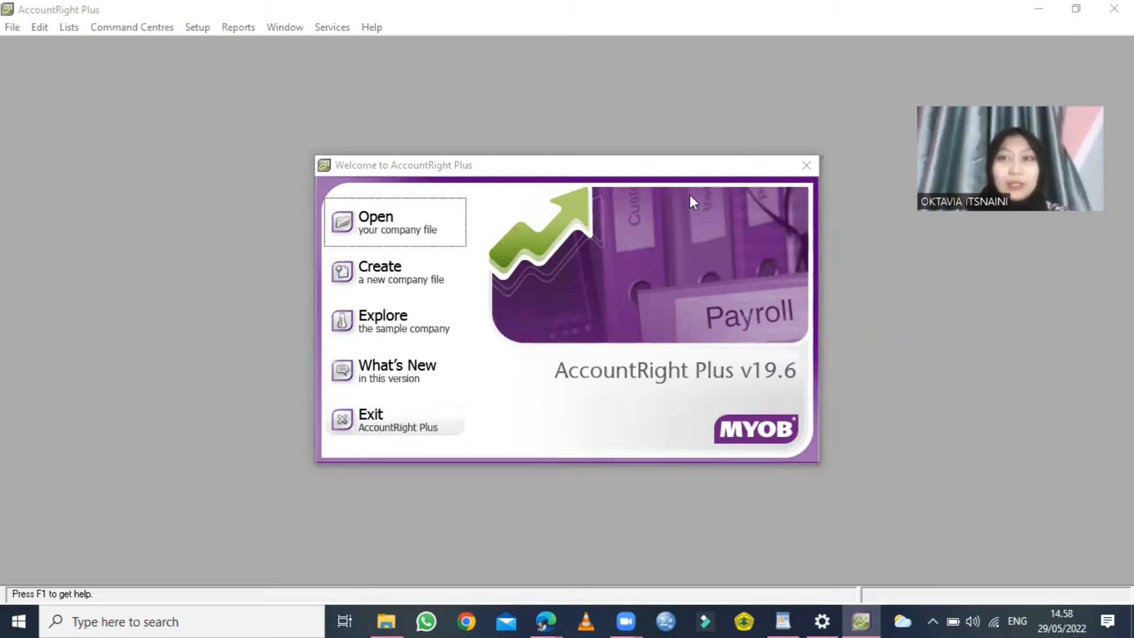
Step: Open the company file PD_PELANGI_OKTA.myo and sign on as Administrator with a blank password
left_click(401, 220)
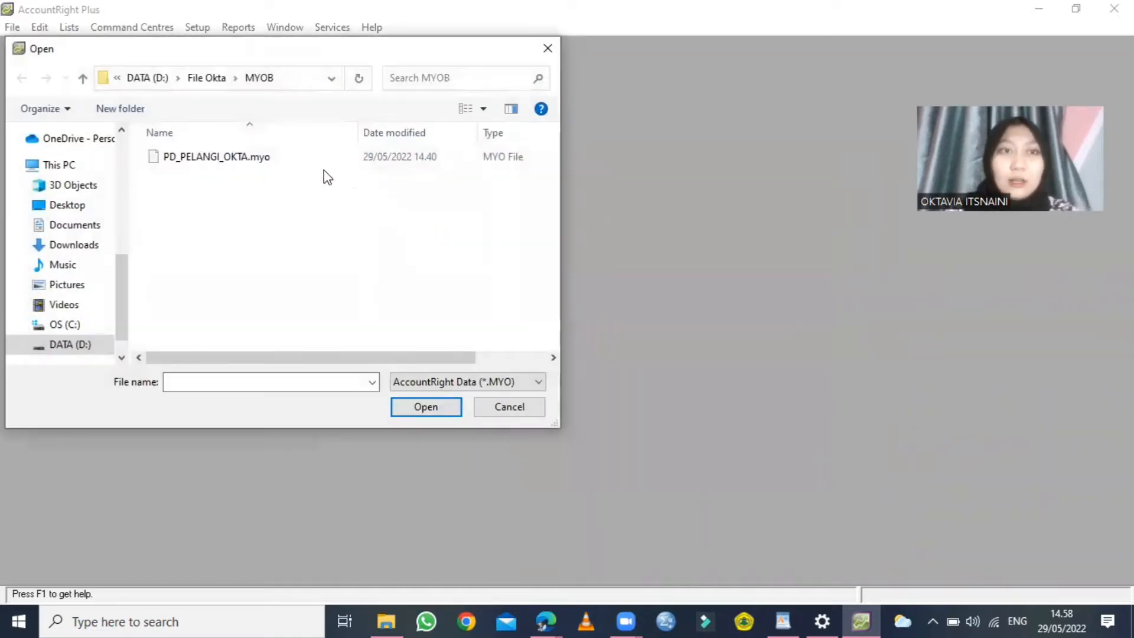
left_click(357, 158)
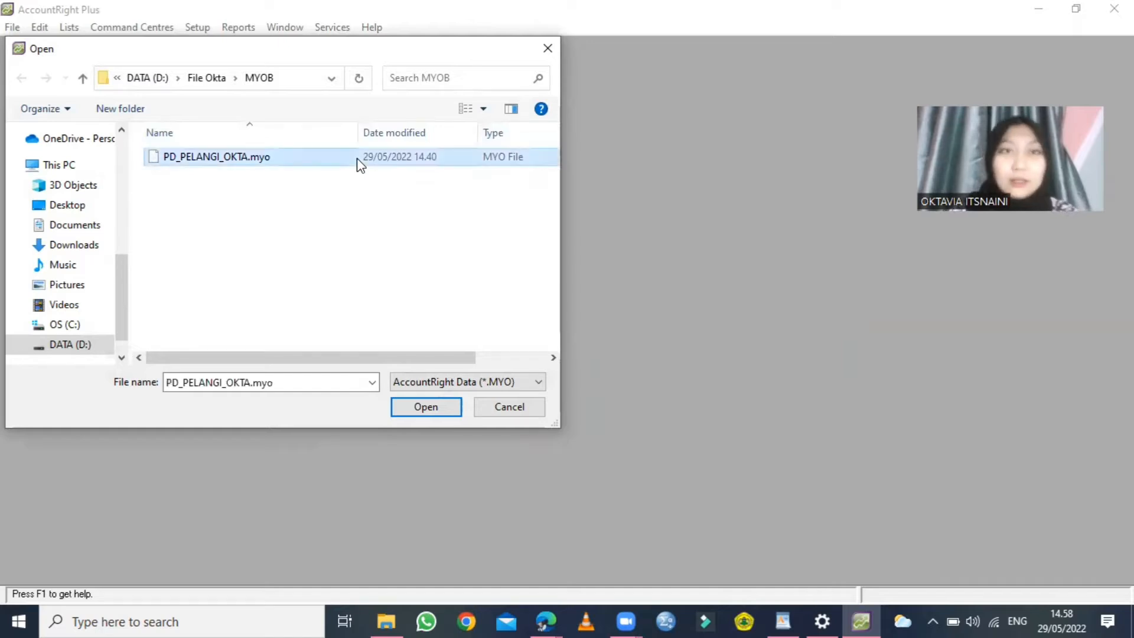
left_click(413, 407)
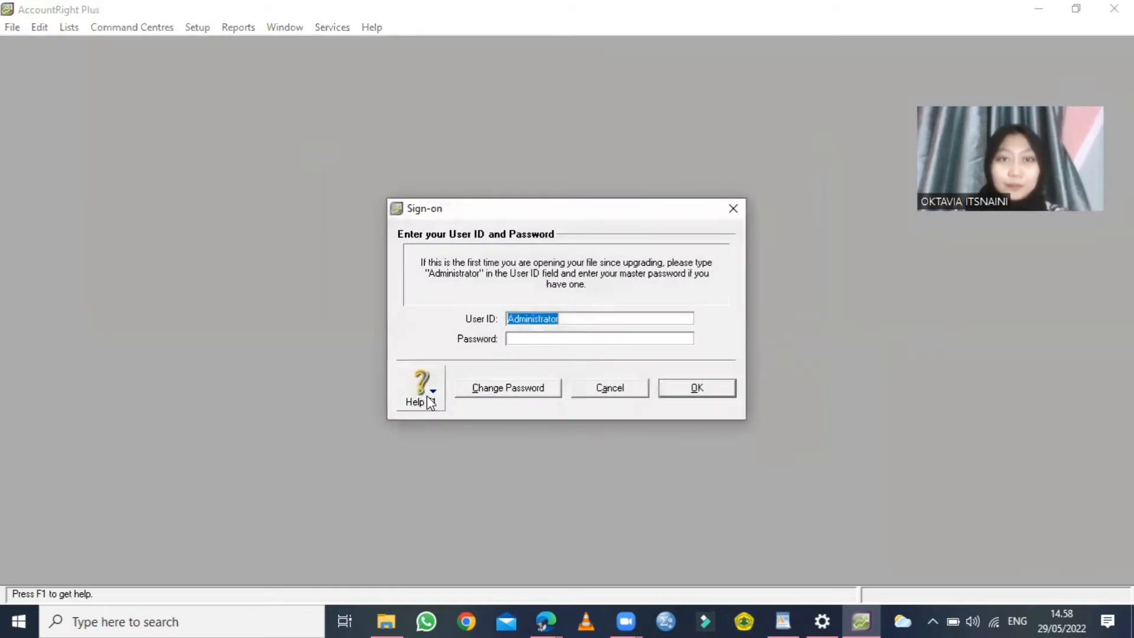
left_click(676, 391)
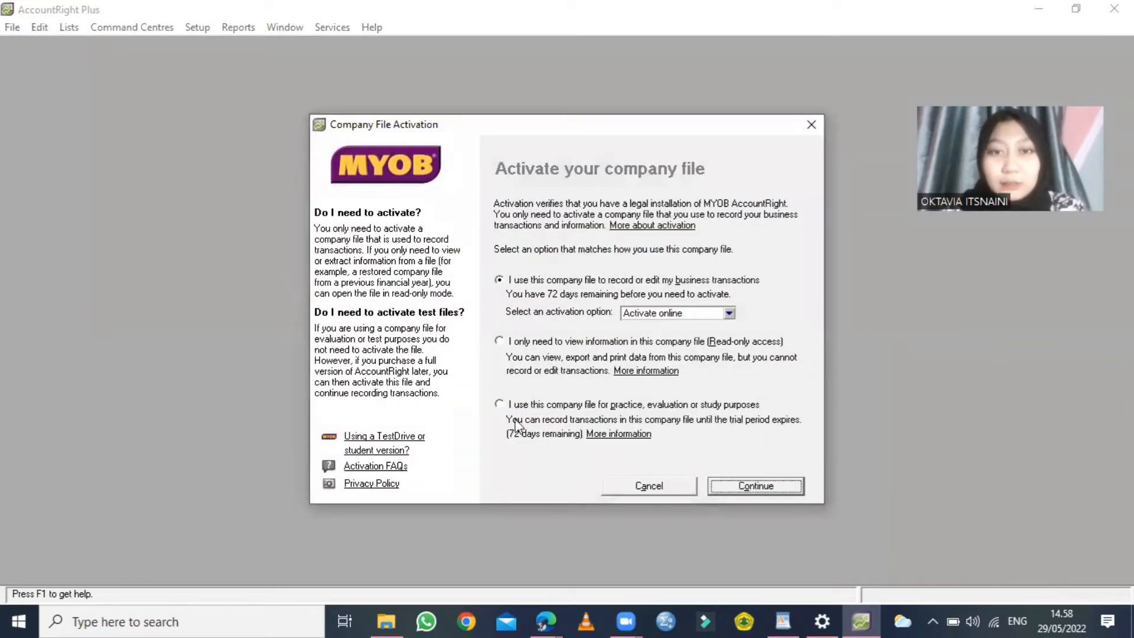
Step: Choose to use the company file for practice, evaluation or study purposes, and decline data verification
left_click(501, 404)
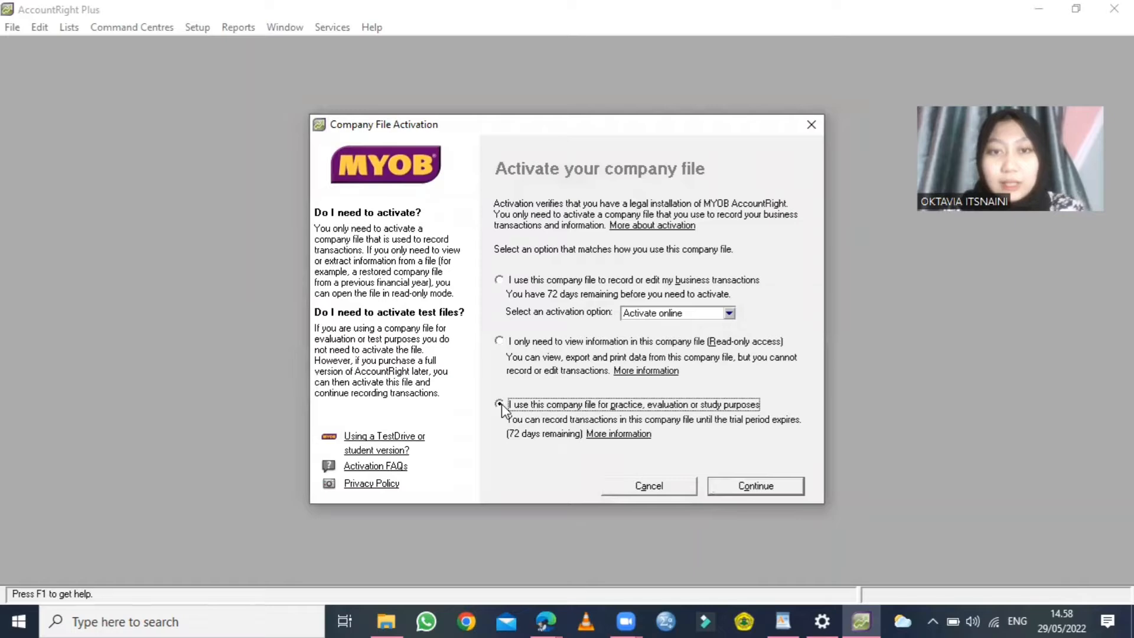
left_click(732, 487)
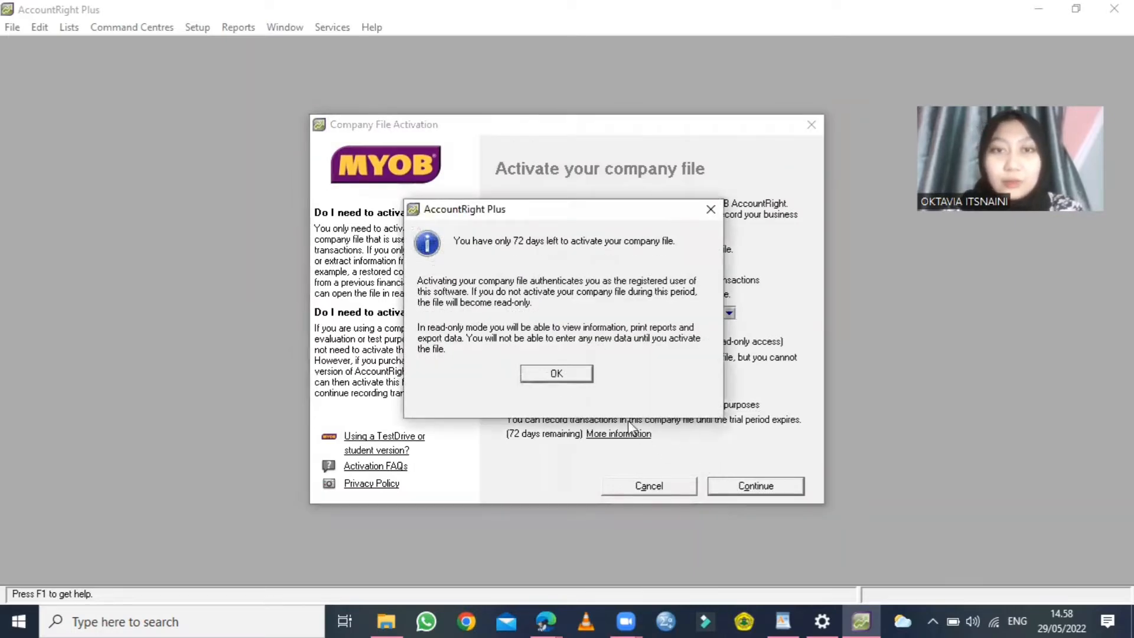
left_click(561, 374)
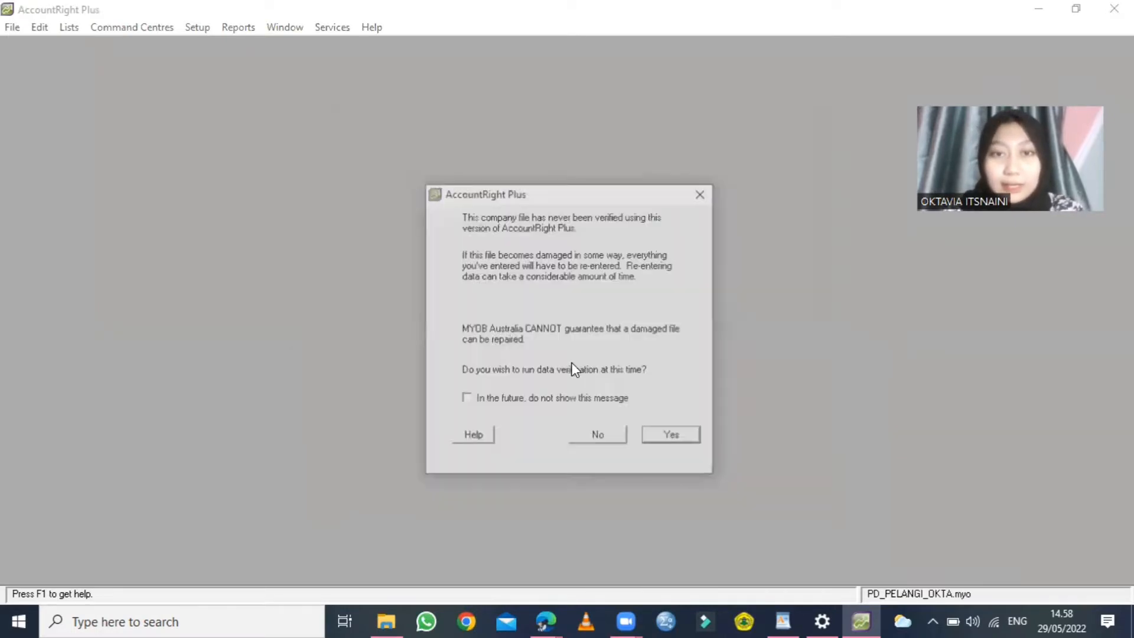
left_click(605, 439)
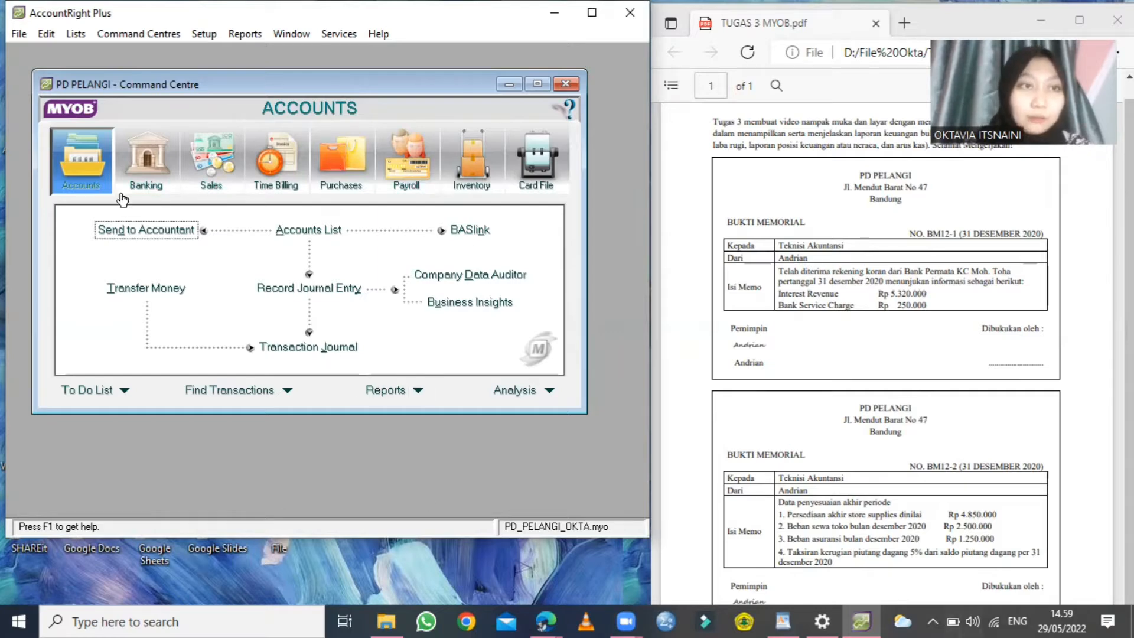
Step: Start a general journal entry numbered BM12-1, dated 31/12/2020, with the memo "Ayat Jurnal Penyesuaian (AJP)"
left_click(287, 290)
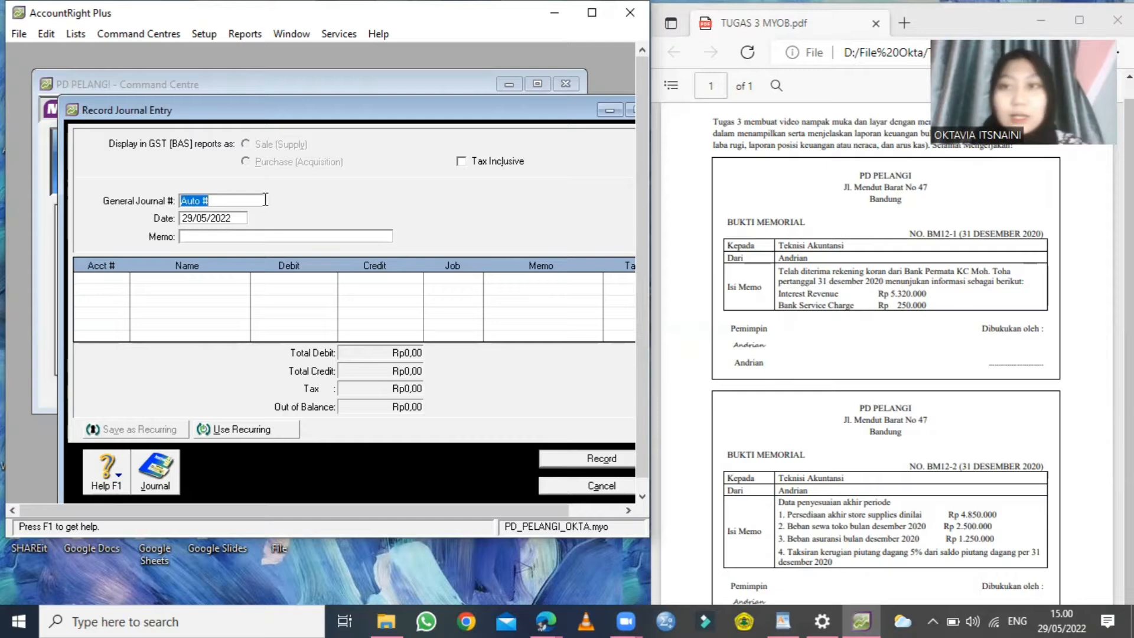
key("BackSpace")
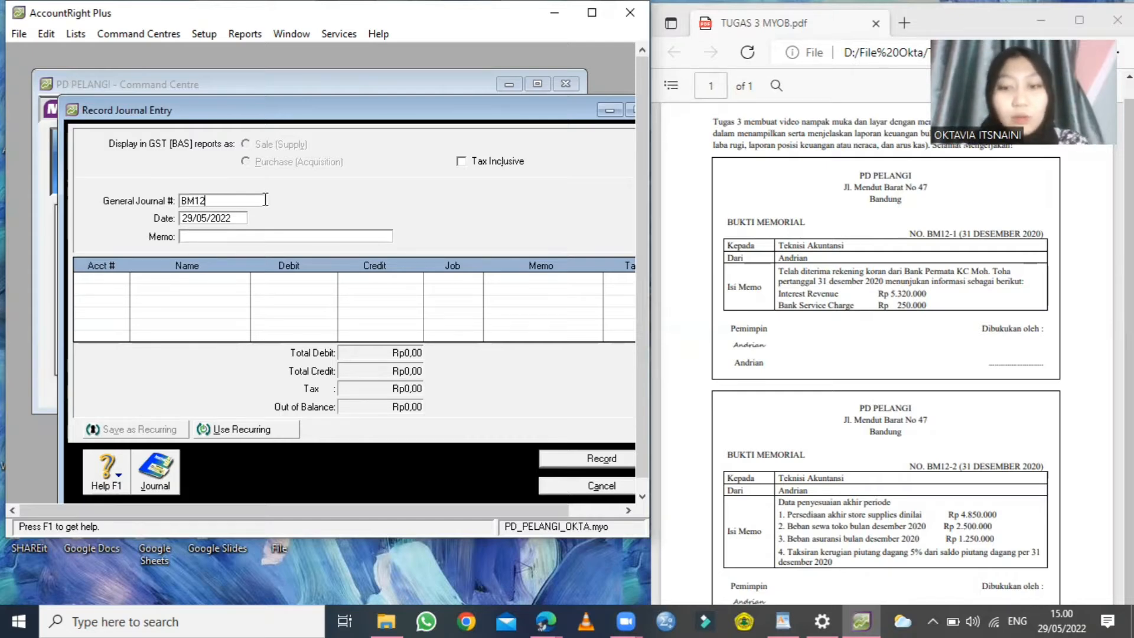
left_click(238, 216)
key("BackSpace")
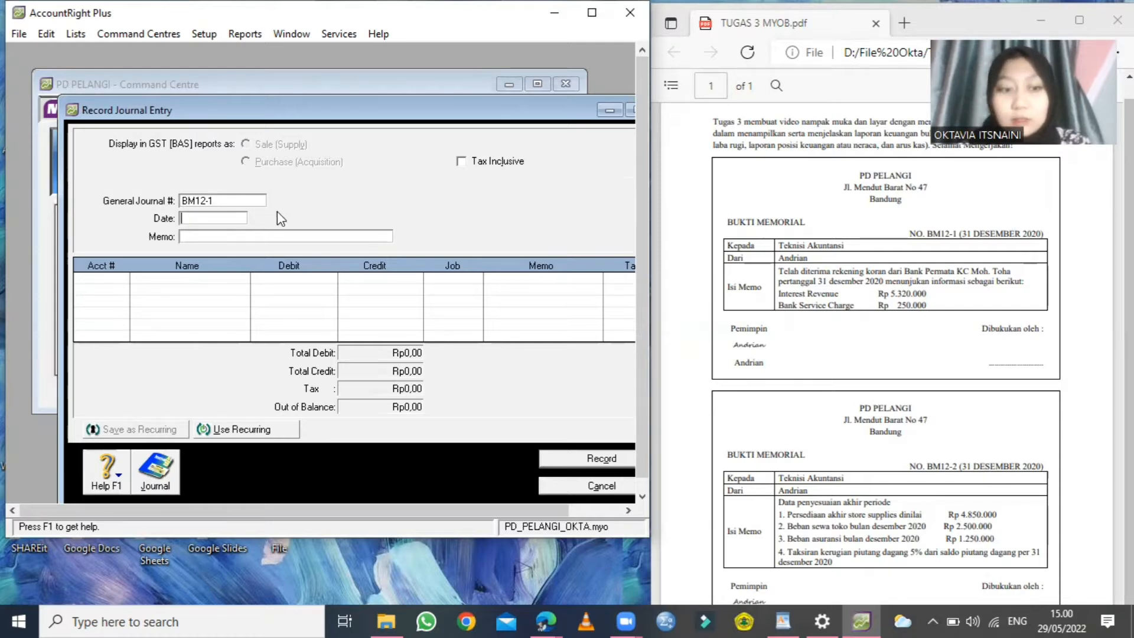
type("31/12/20")
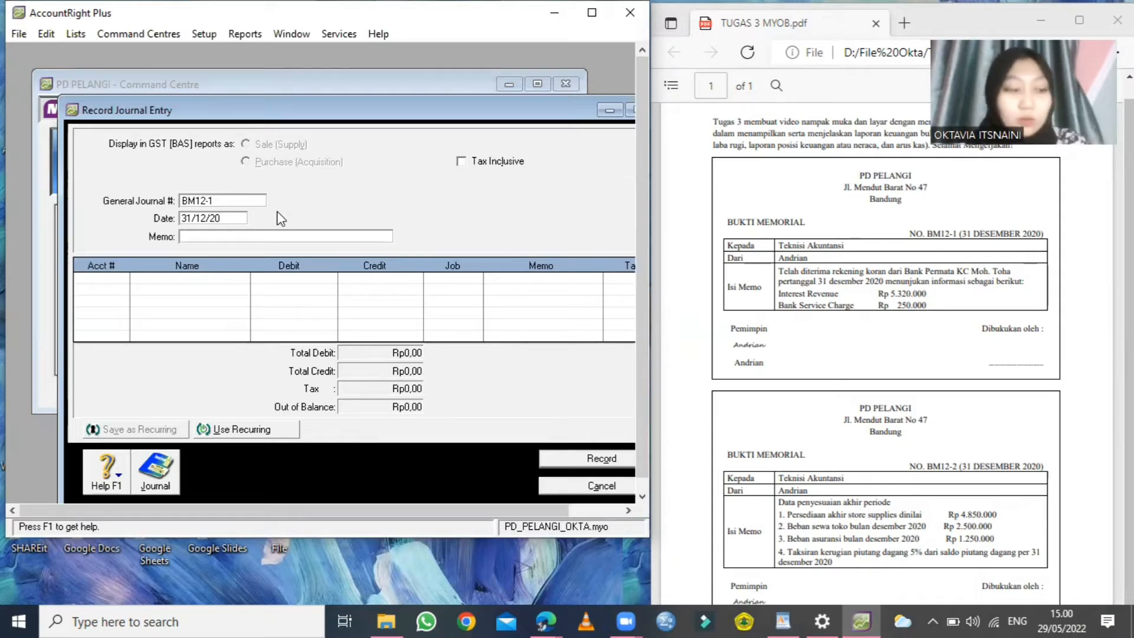
type("20")
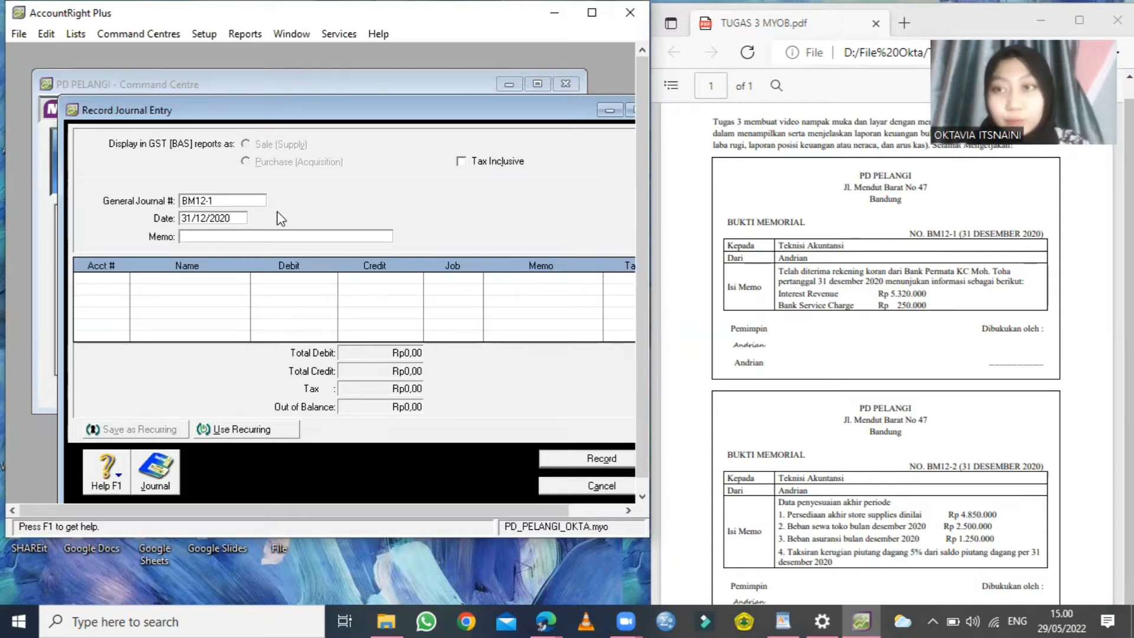
left_click(282, 238)
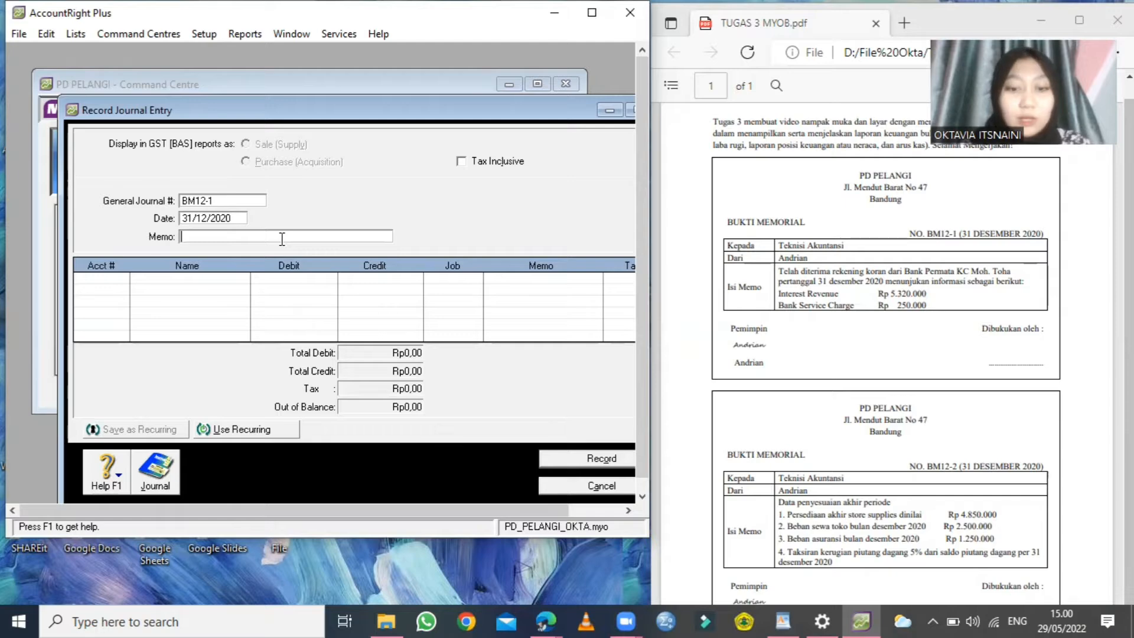
type("Ayat Jurnal Penyesuaian (A")
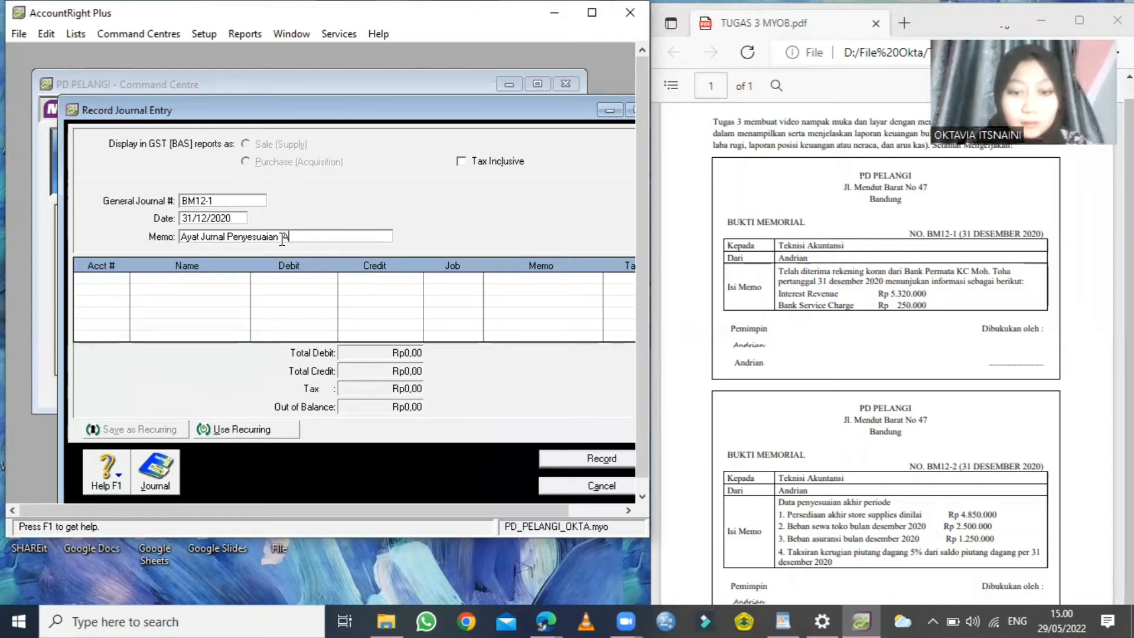
type("P")
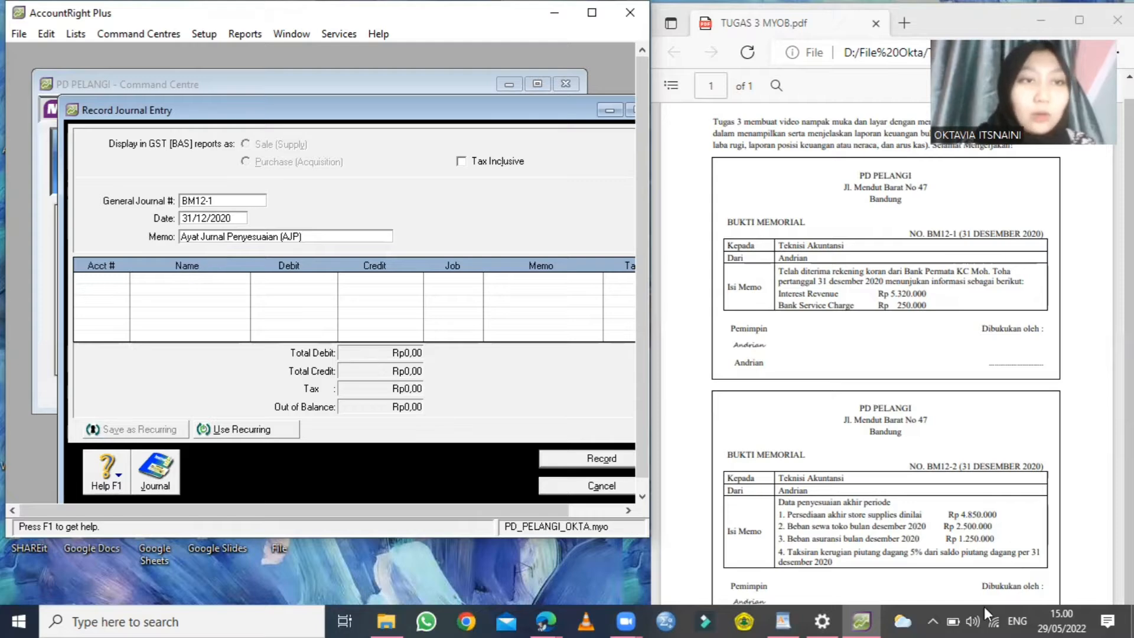
Step: Add account 1-1100 Cash in bank as the first journal line with a debit of Rp5.070.000
left_click(90, 284)
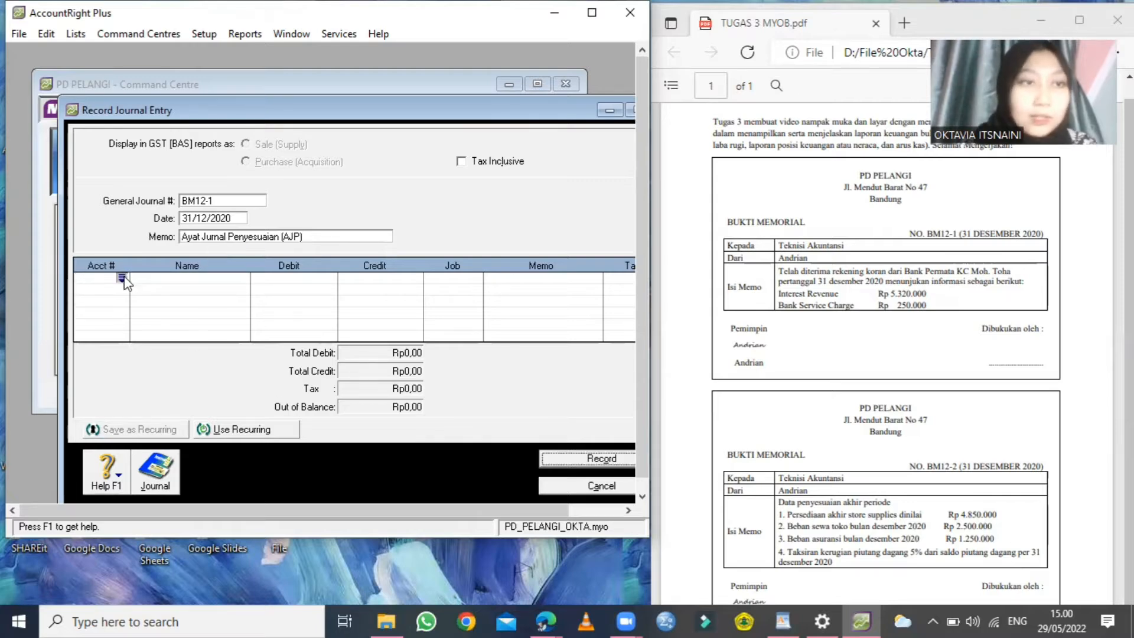
left_click(122, 278)
type("1-1100")
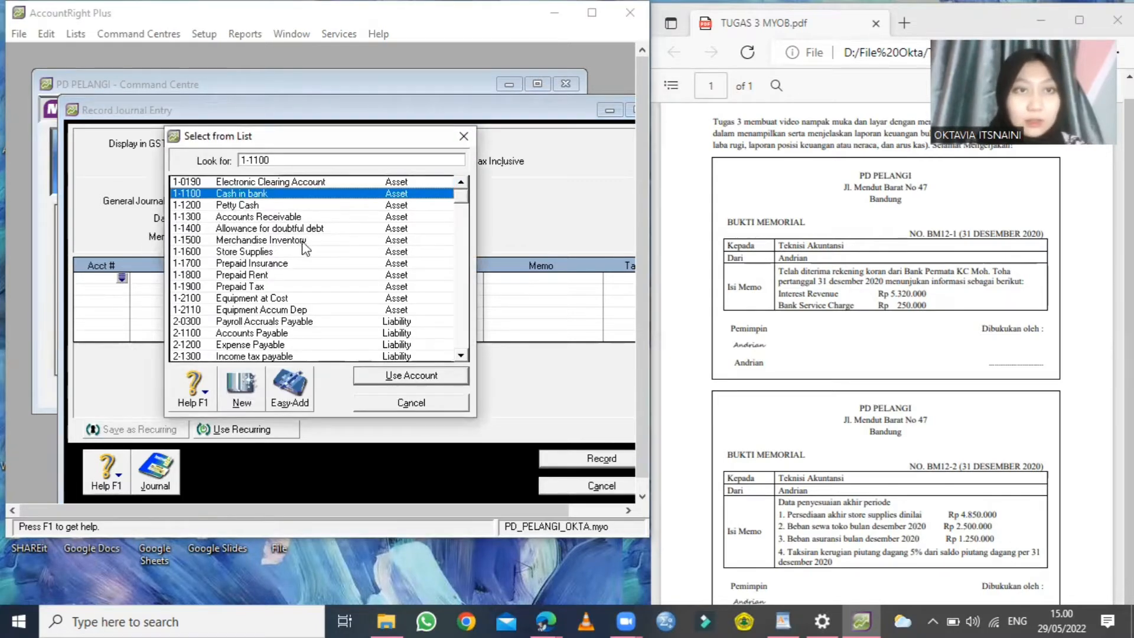
left_click(406, 376)
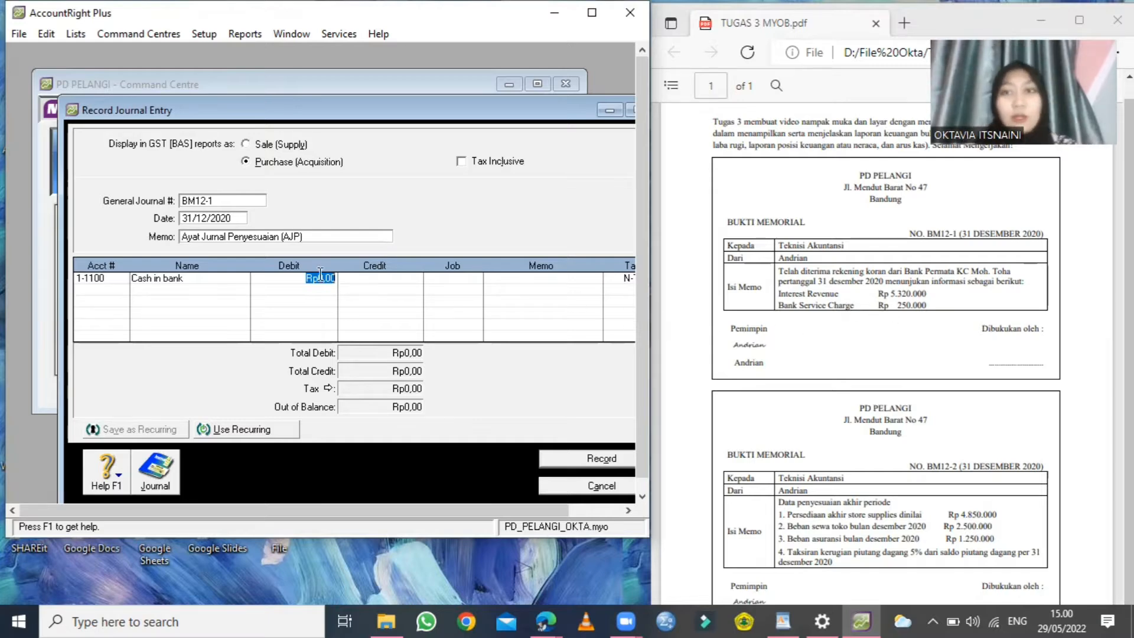
type("5070000")
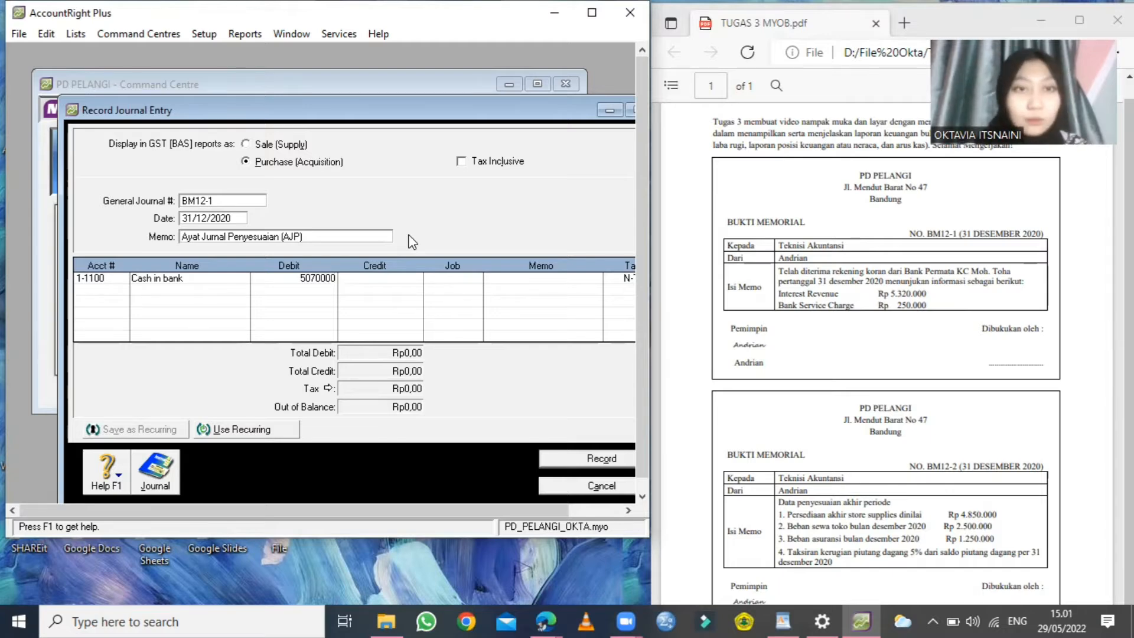
key("Return")
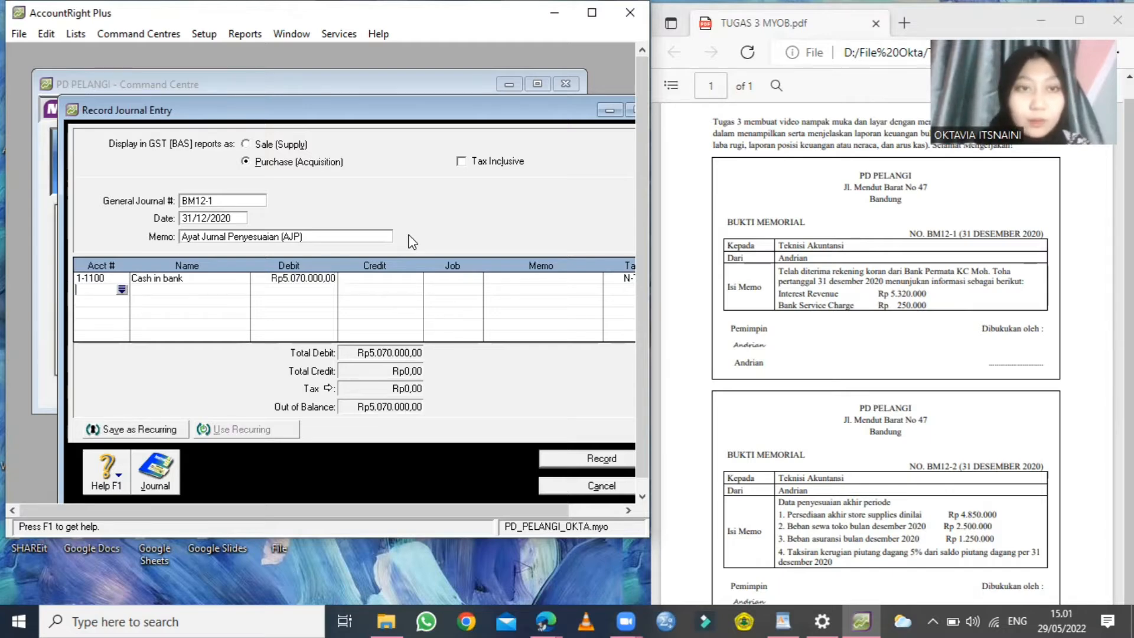
Step: Add account 9-1200 Bank Service Charge as the second journal line with a debit of Rp250.000
left_click(122, 290)
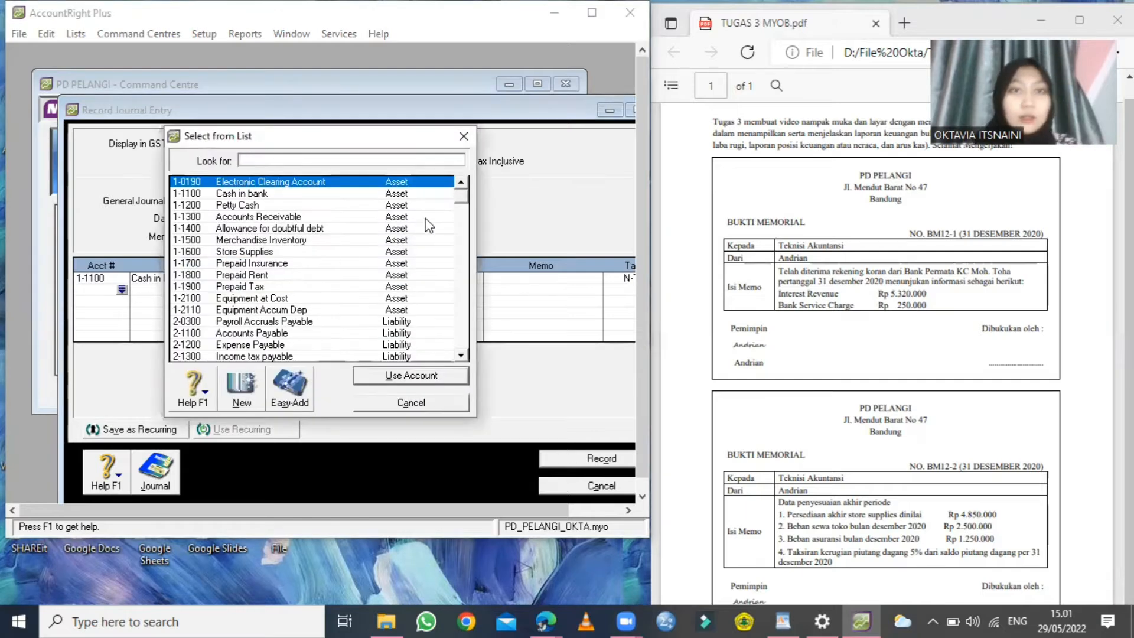
left_click_drag(460, 197, 469, 347)
left_click(453, 298)
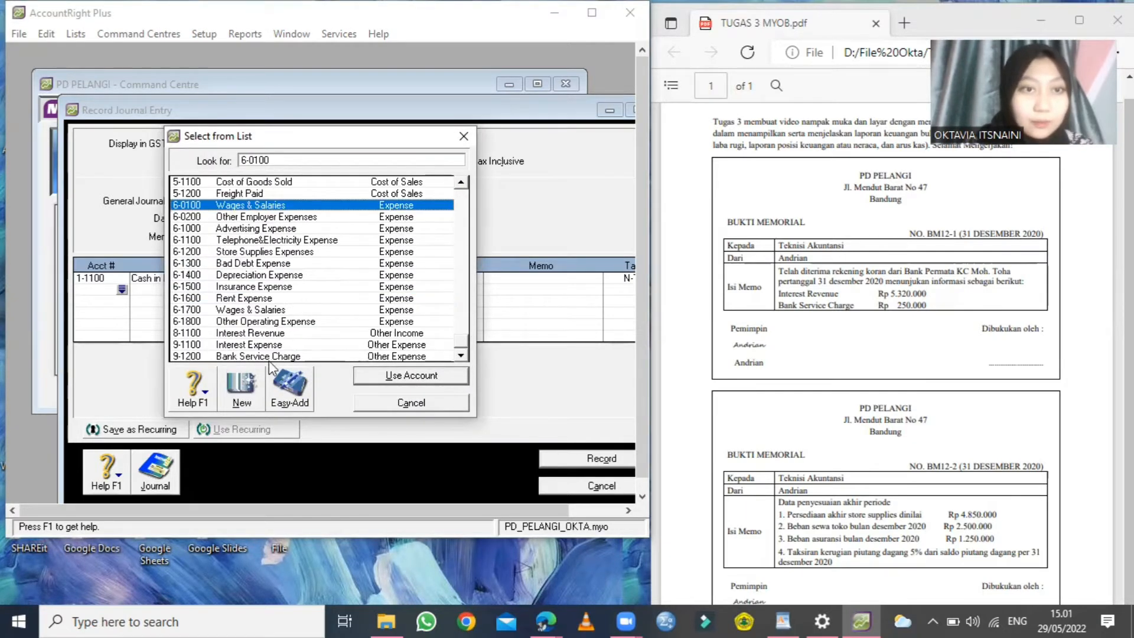
left_click(248, 356)
left_click(407, 376)
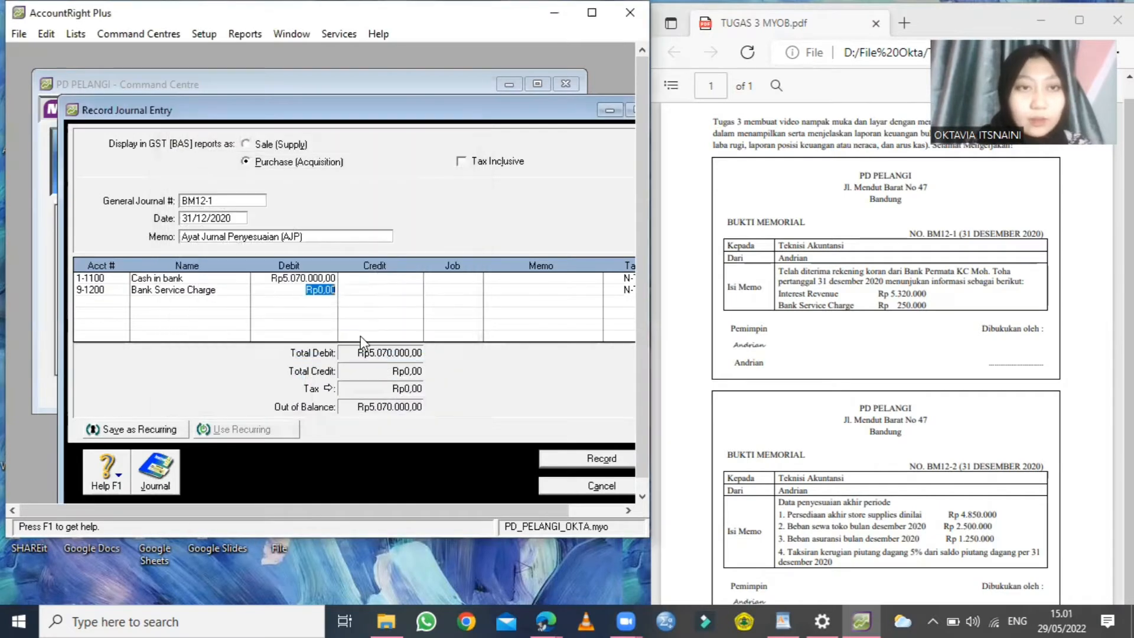
type("250000")
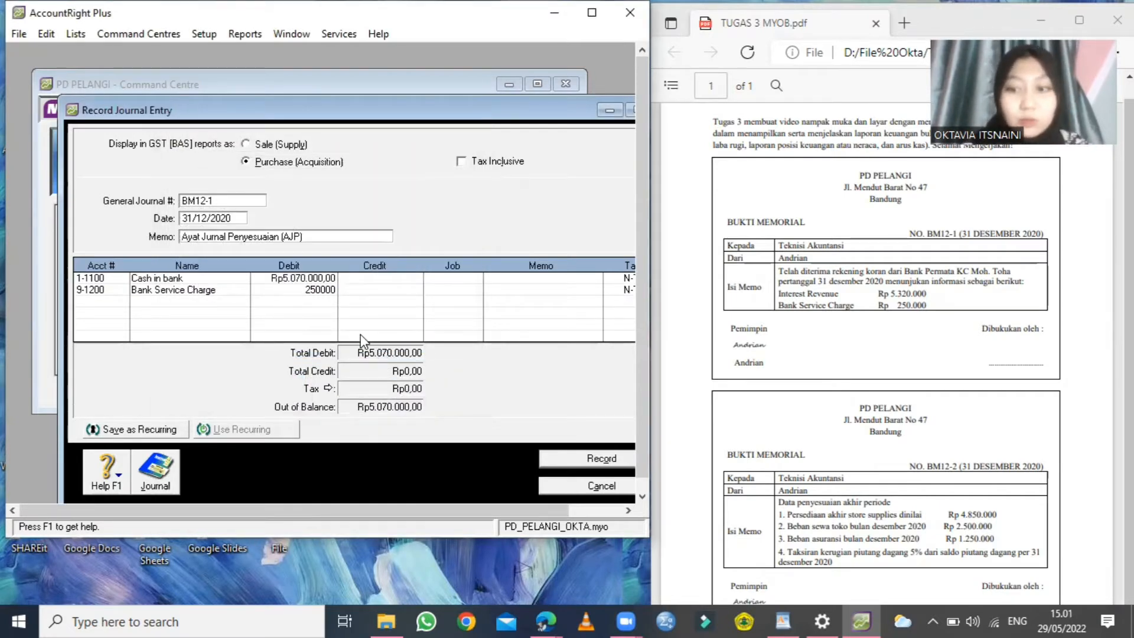
key("Return")
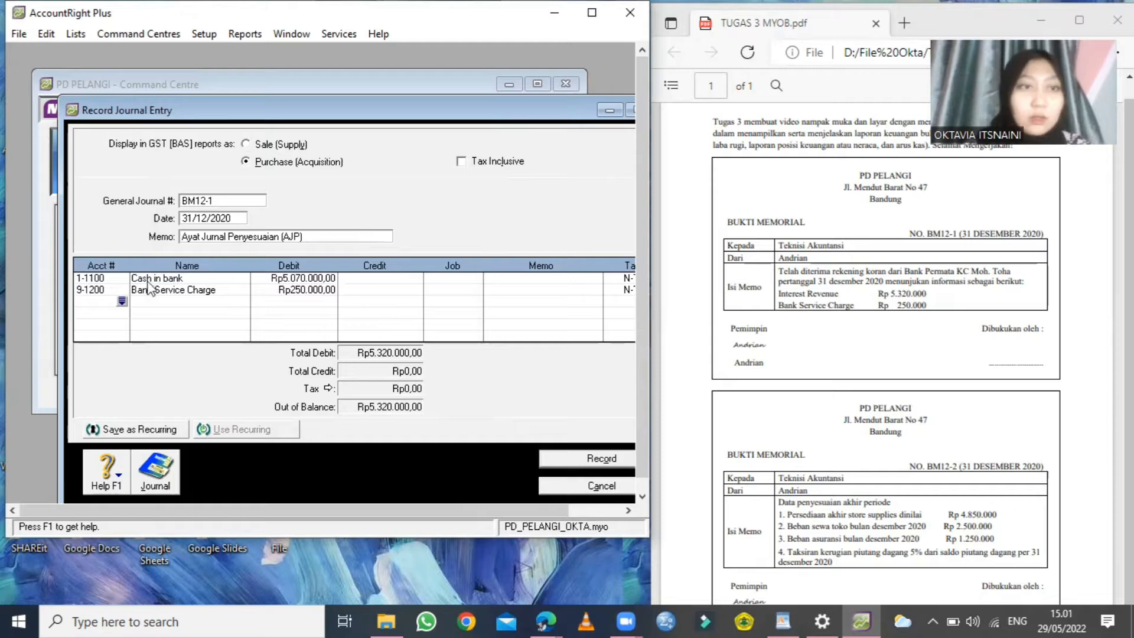
Step: Add account 8-1100 Interest Revenue with a credit of Rp5.320.000 and record the journal entry
left_click(121, 302)
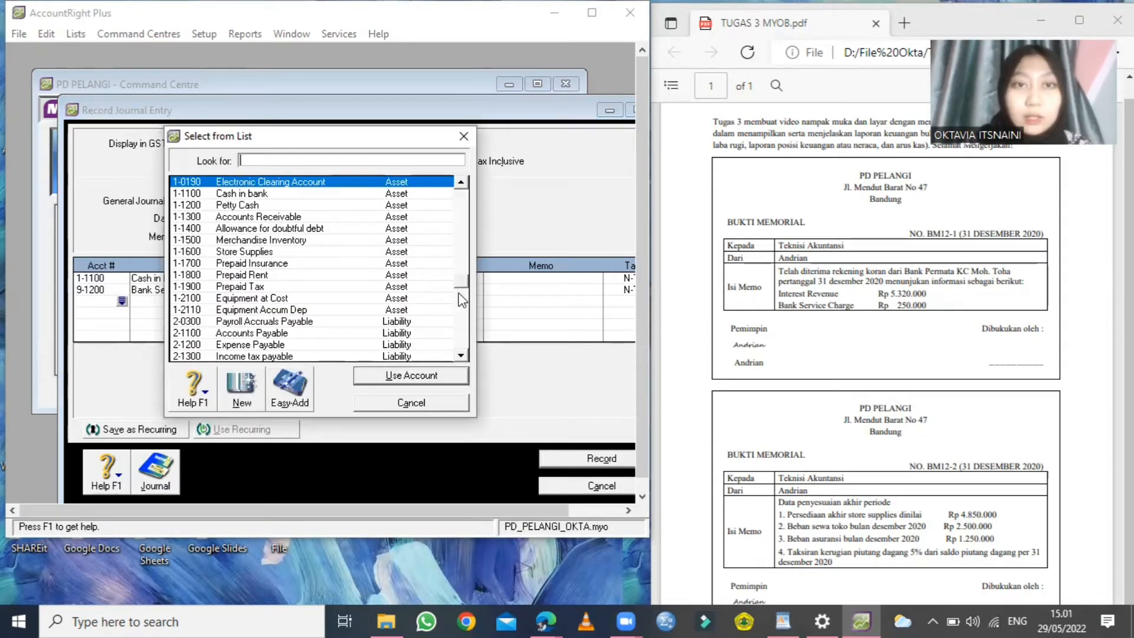
type("8-1100")
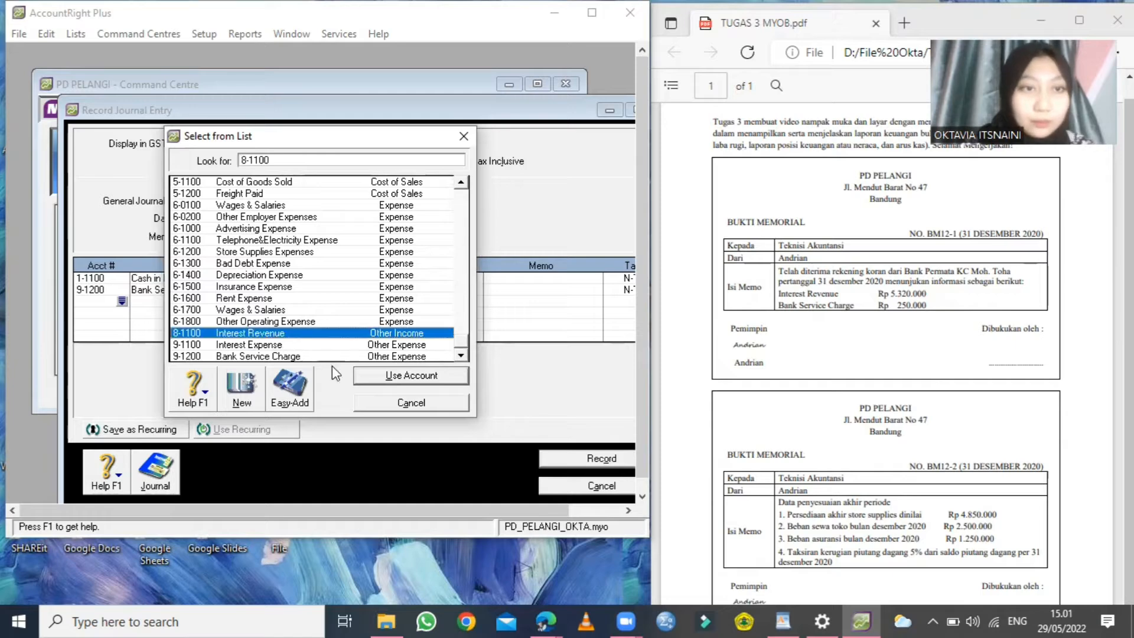
left_click(374, 382)
key("Tab")
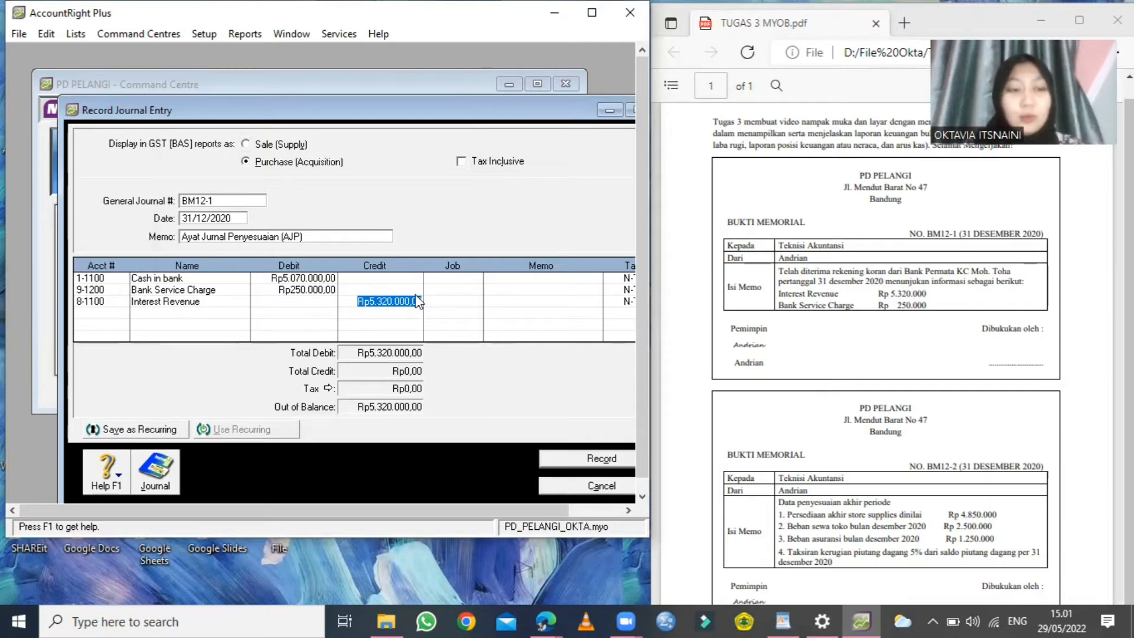
key("Tab")
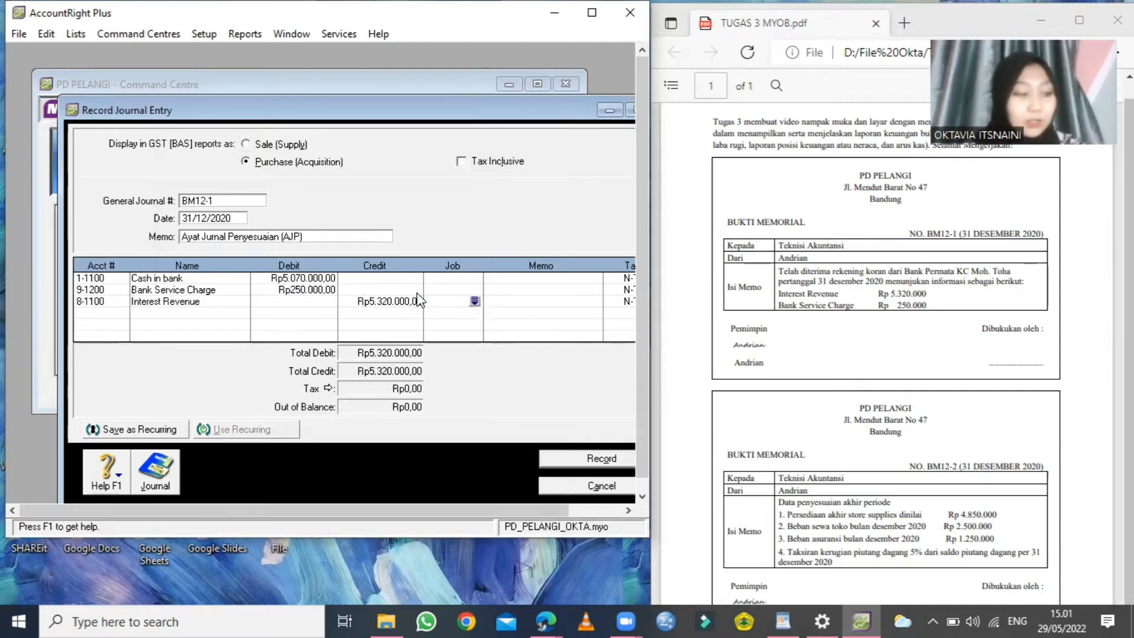
left_click(571, 464)
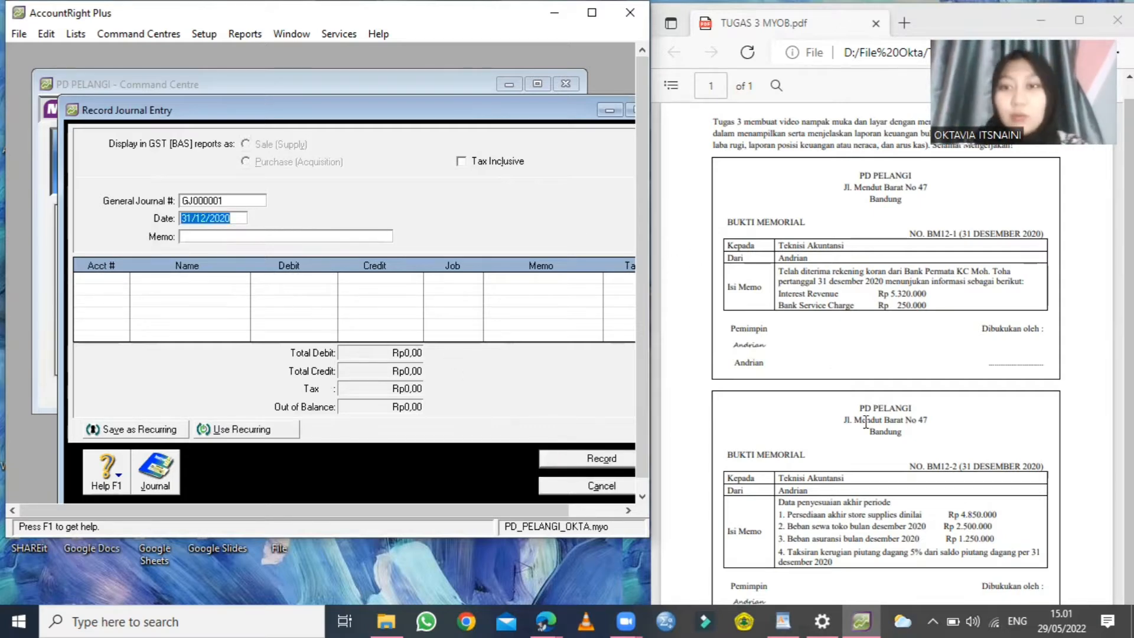
Step: Number the new general journal entry BM12-2 for the second memorial document
left_click_drag(1130, 316, 1130, 340)
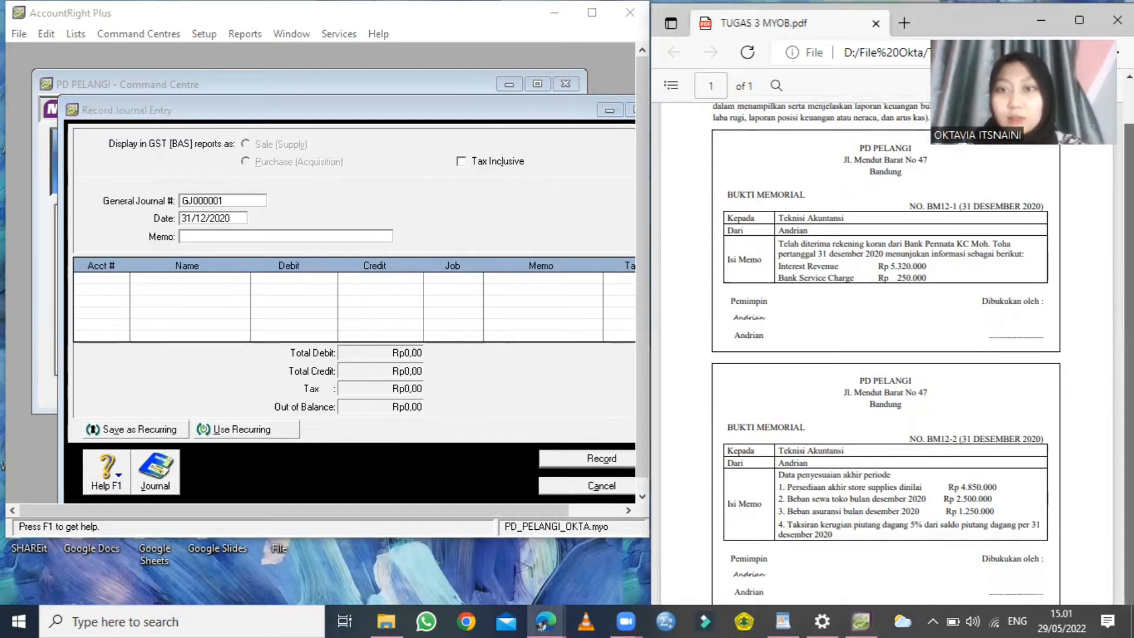
left_click(225, 202)
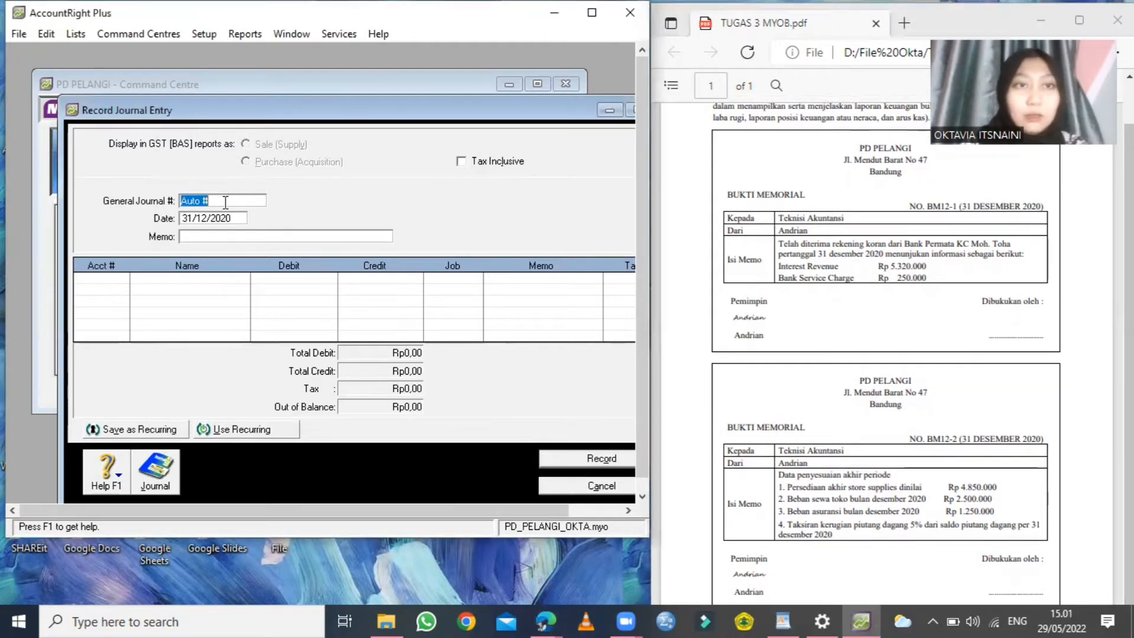
key("BackSpace")
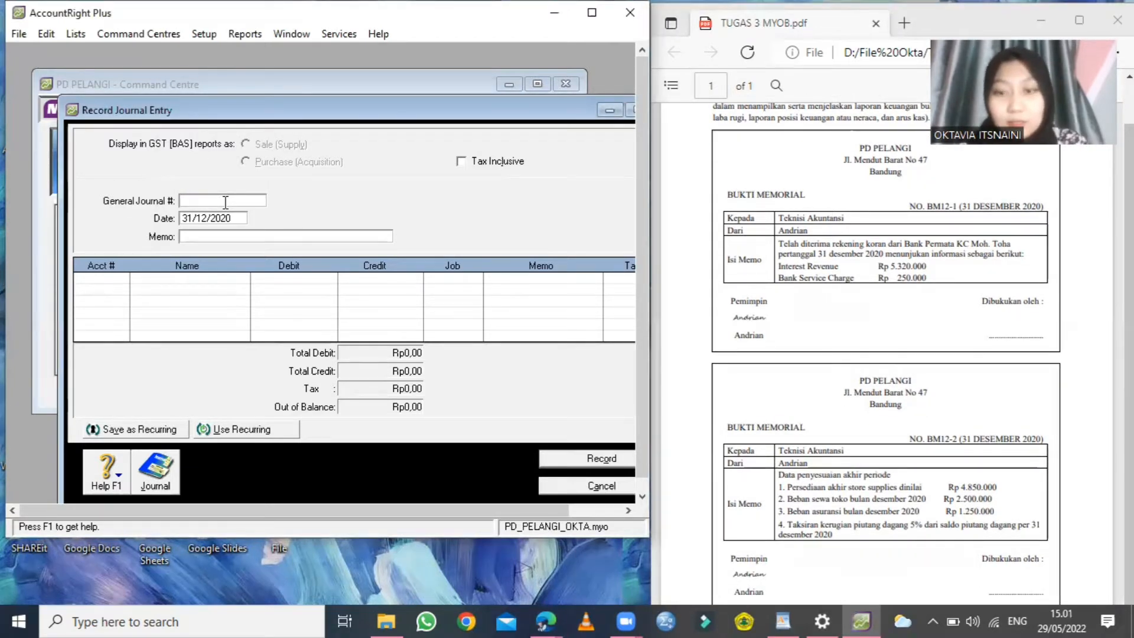
key("BackSpace")
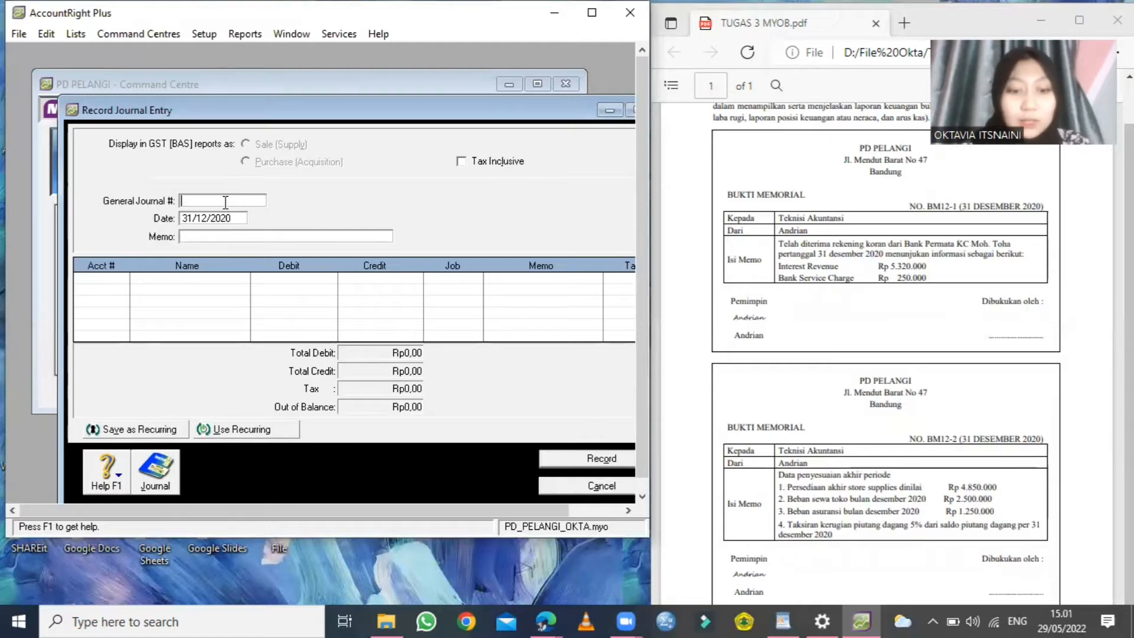
type("BM12-2")
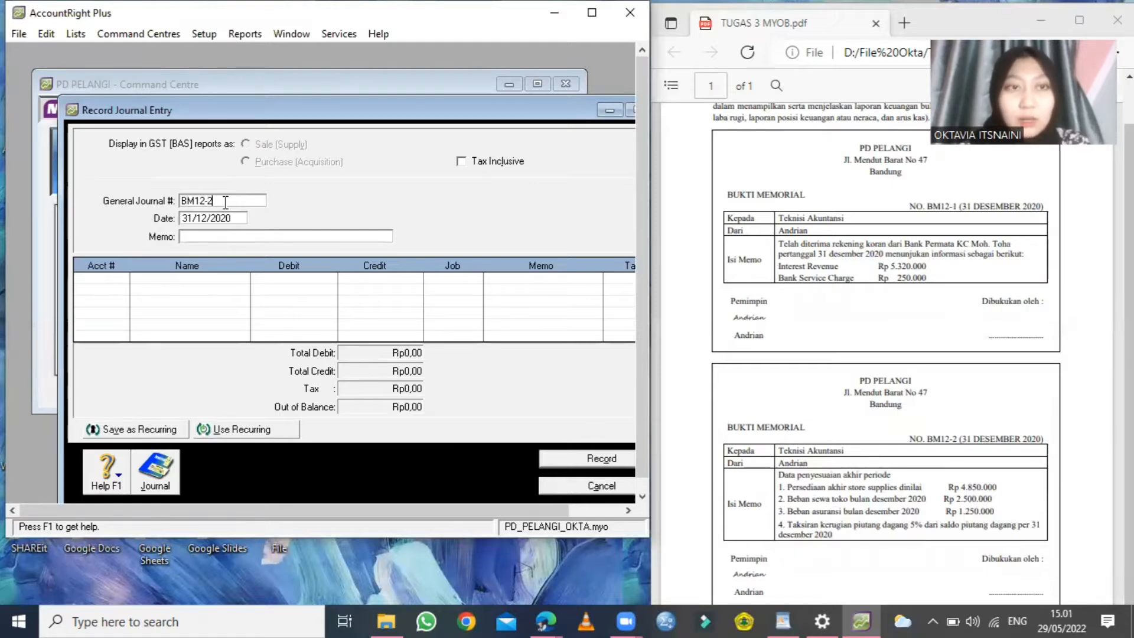
Step: Enter the memo "Ayat Jurnal Penyesuian (AJP)" for journal entry BM12-2
left_click(241, 237)
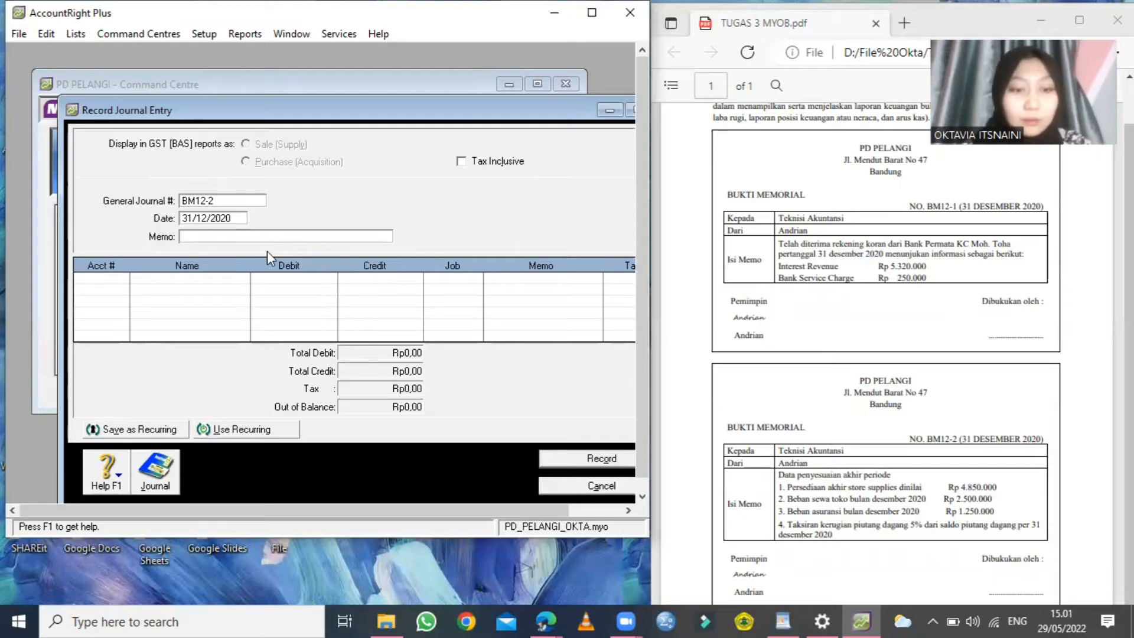
type("ad")
key("BackSpace")
key("BackSpace")
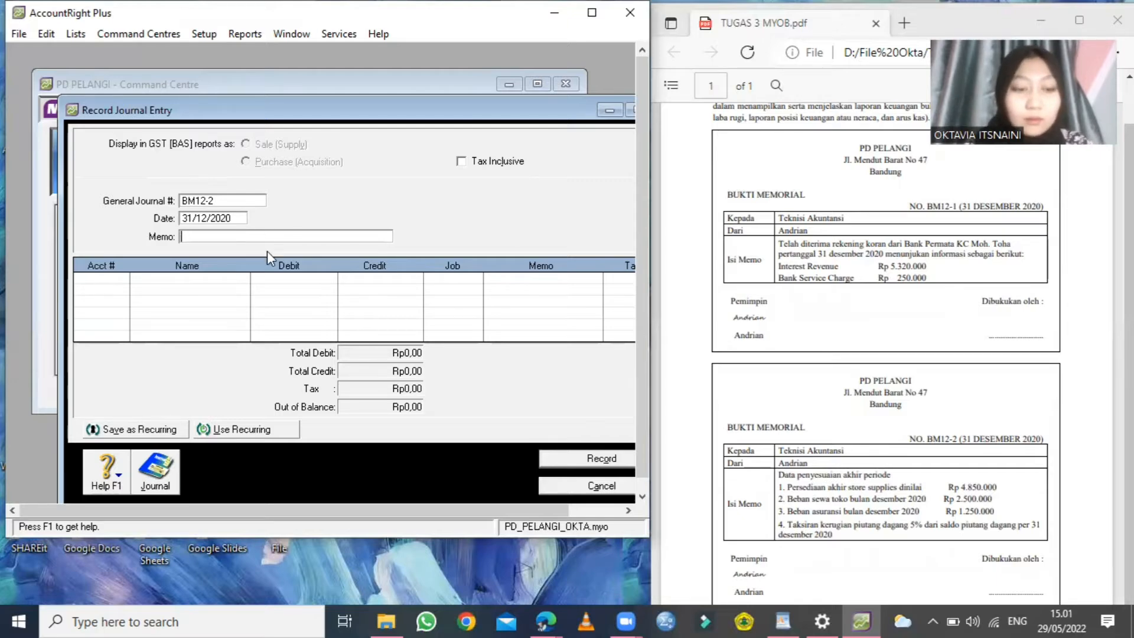
type("Ayat J")
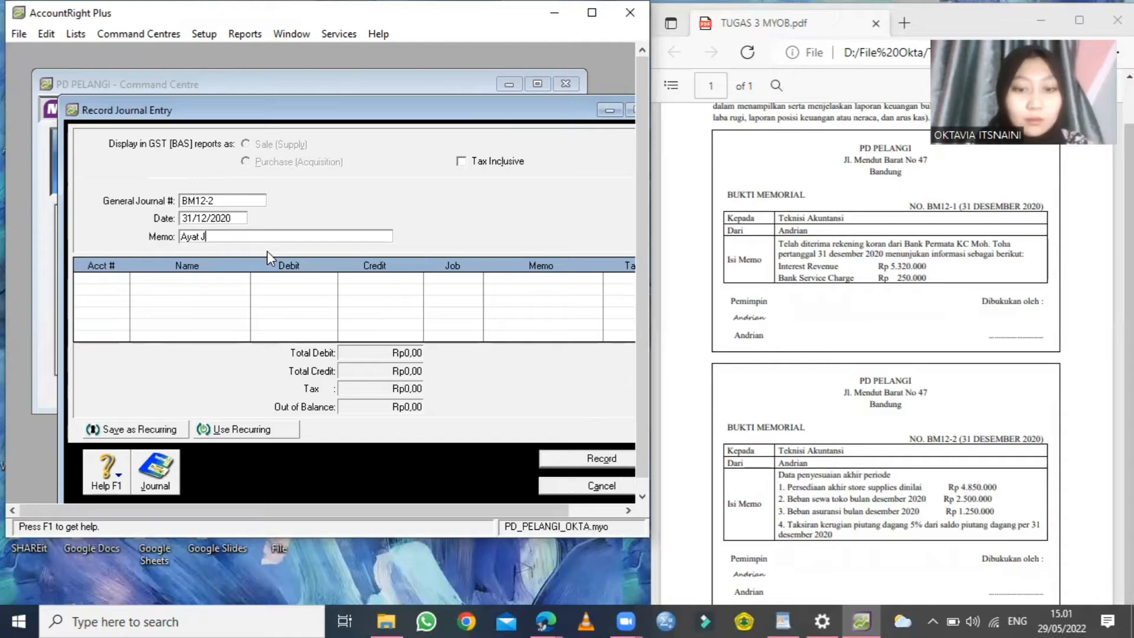
type("urnal Penyesuian (AJP")
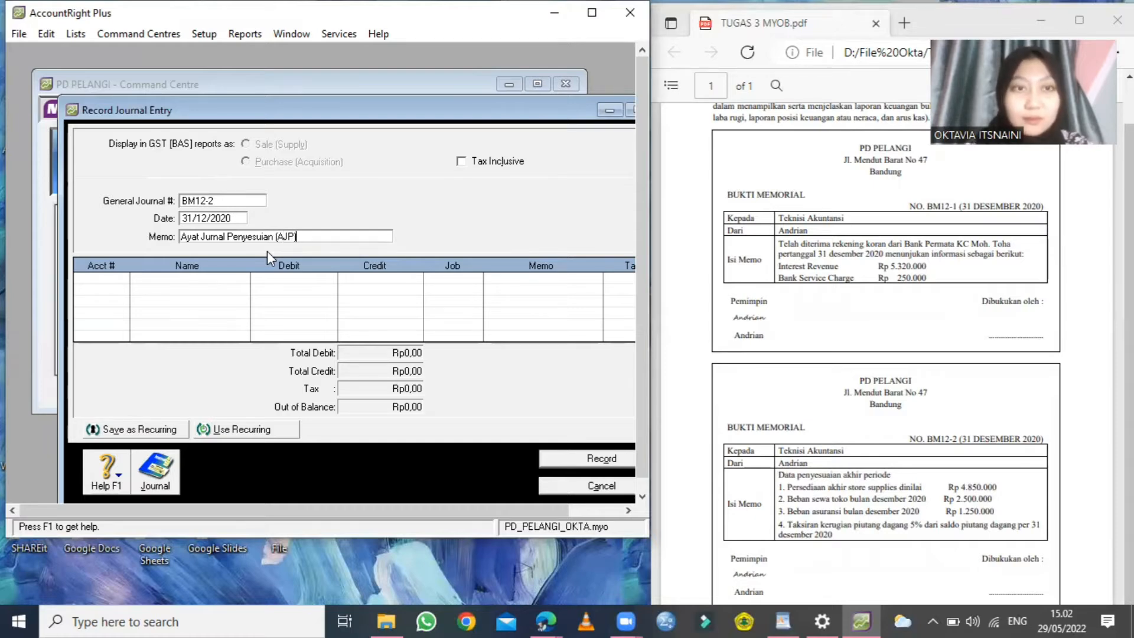
Step: Set the journal entry aside, display the December 2020 Trial Balance report and examine the year-to-date account balances
left_click(907, 469)
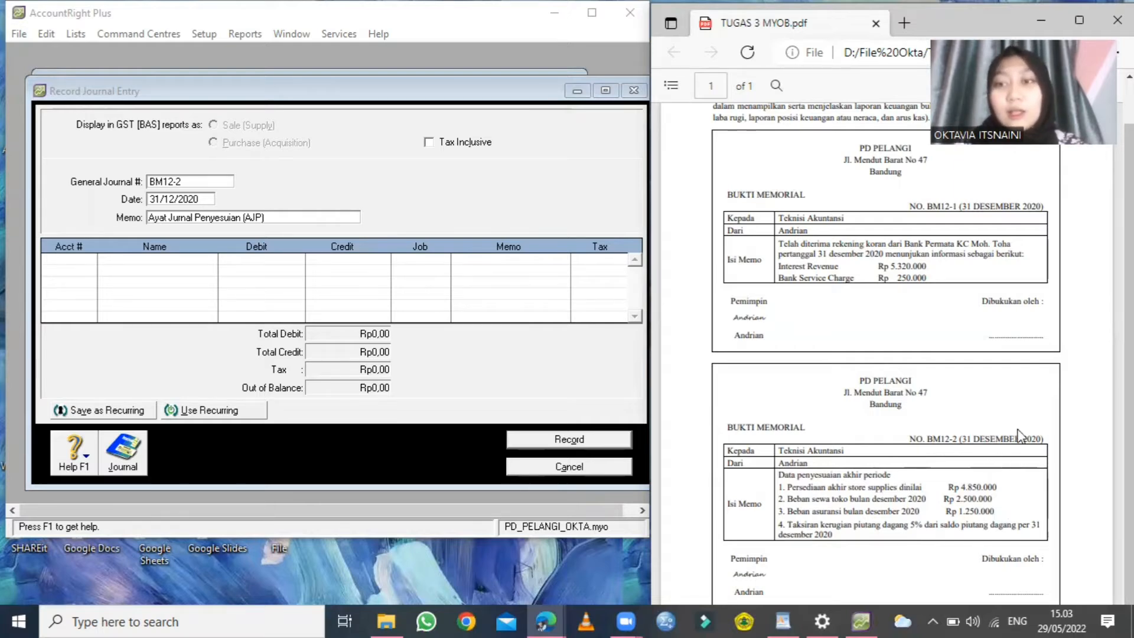
left_click(577, 91)
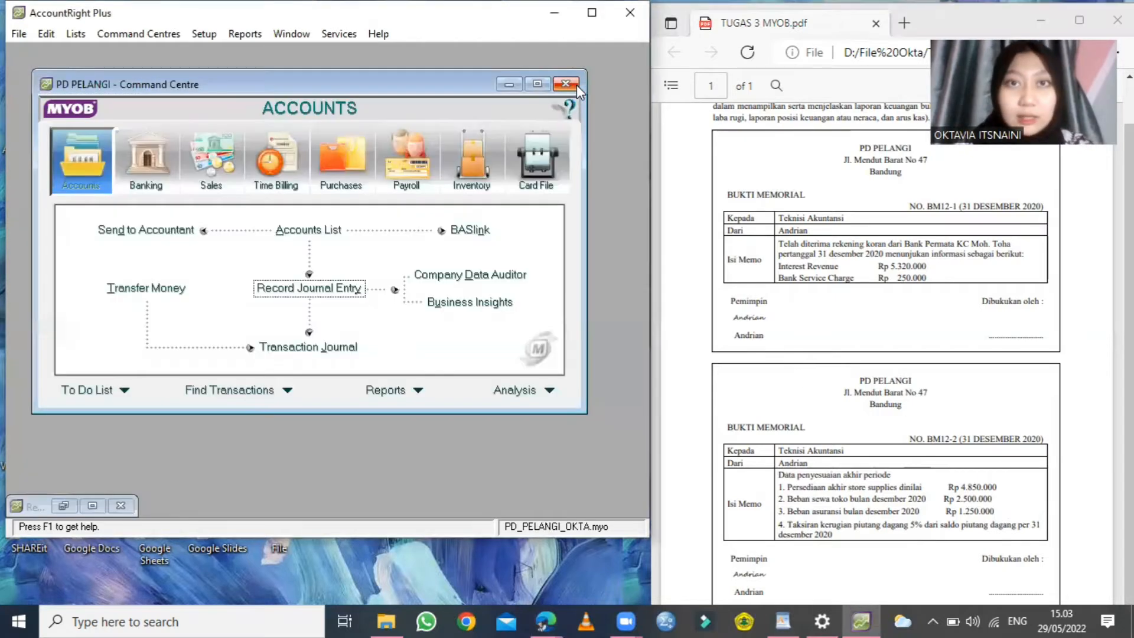
left_click(399, 395)
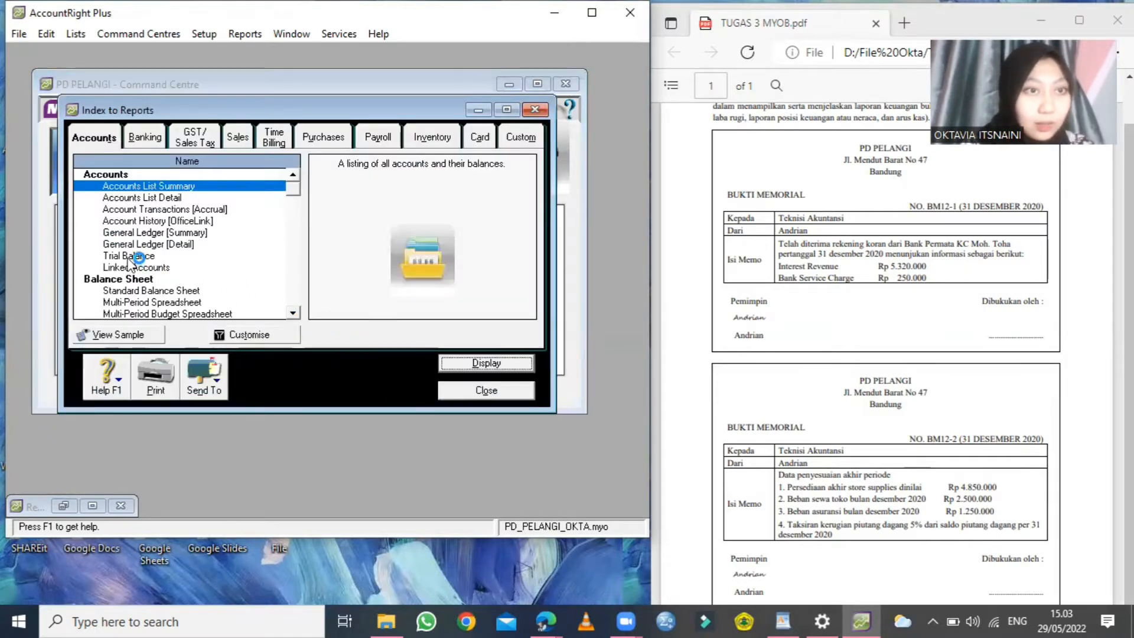
left_click(128, 256)
left_click(486, 363)
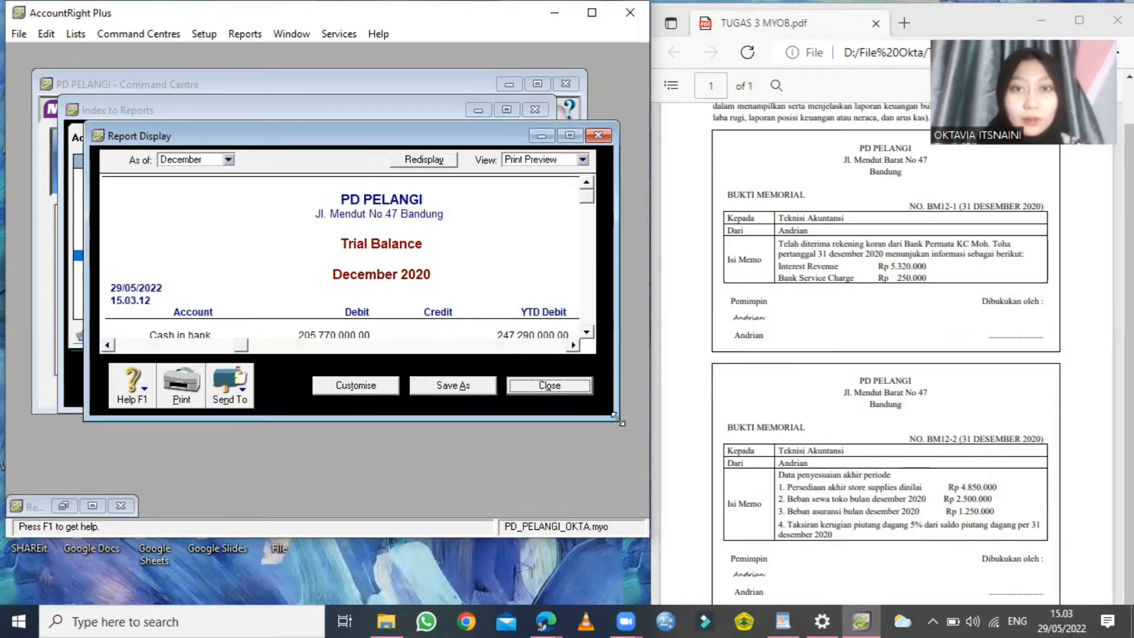
left_click_drag(618, 418, 629, 511)
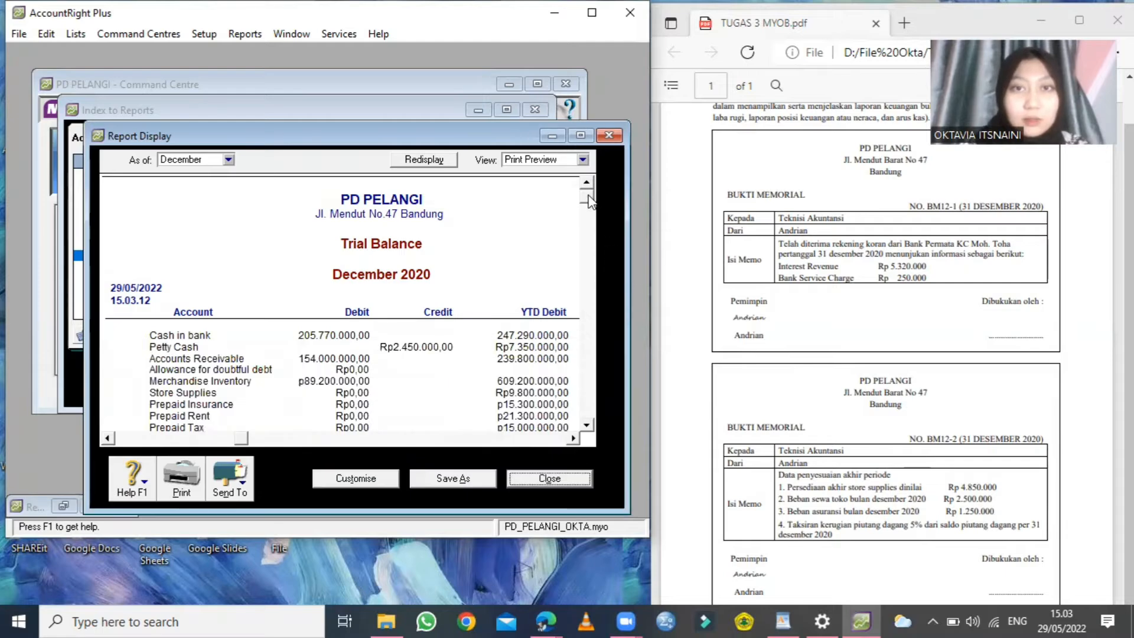
left_click_drag(588, 200, 589, 219)
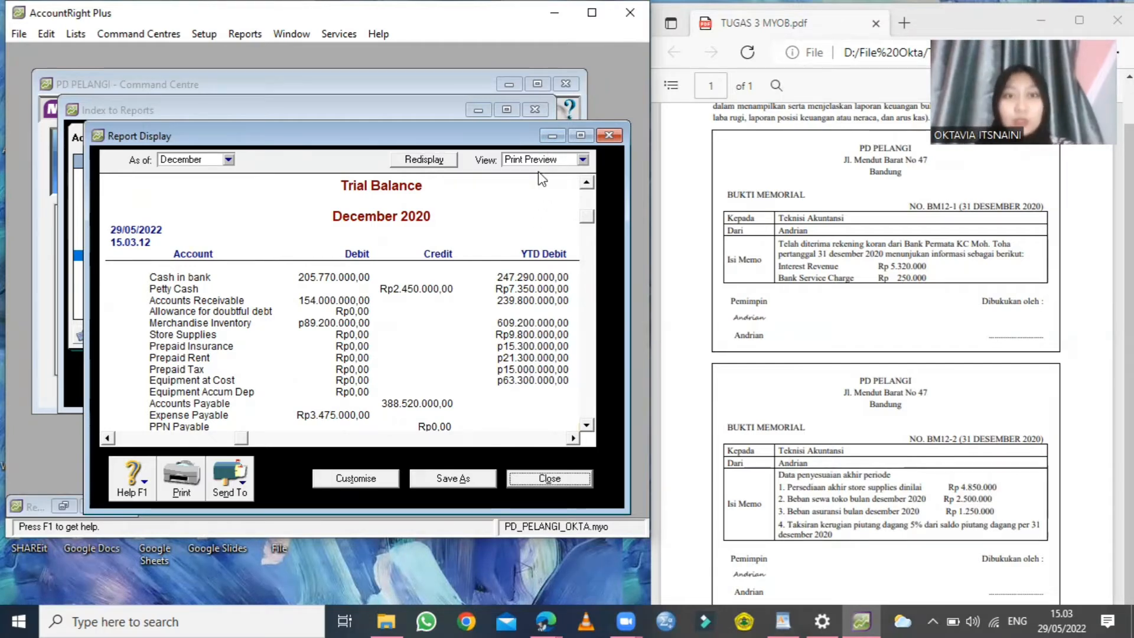
left_click(551, 136)
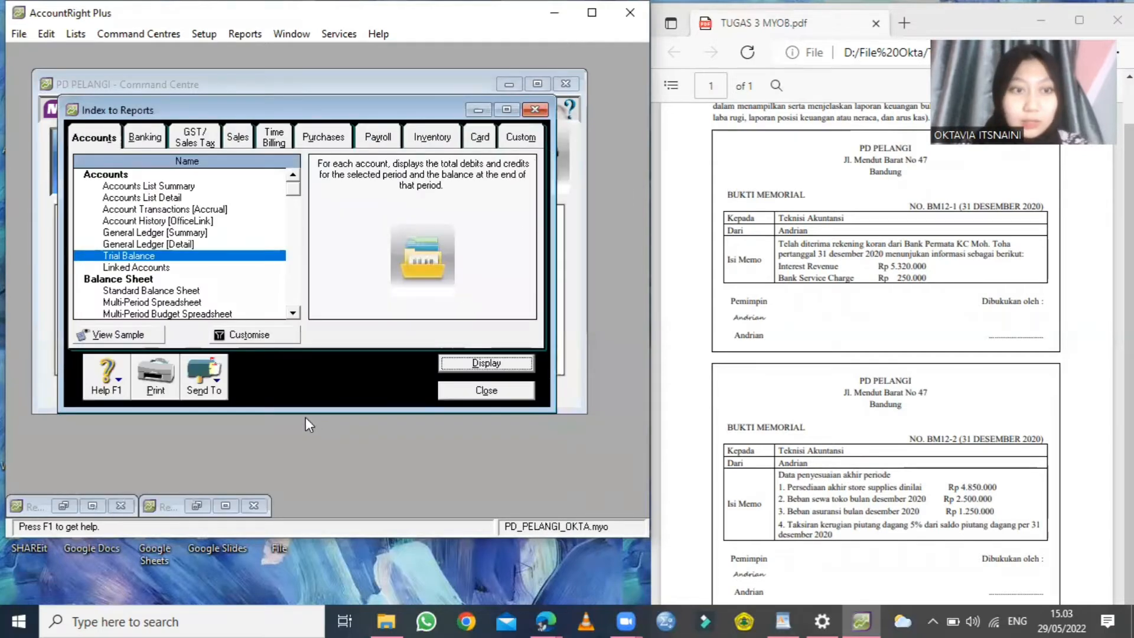
left_click(478, 110)
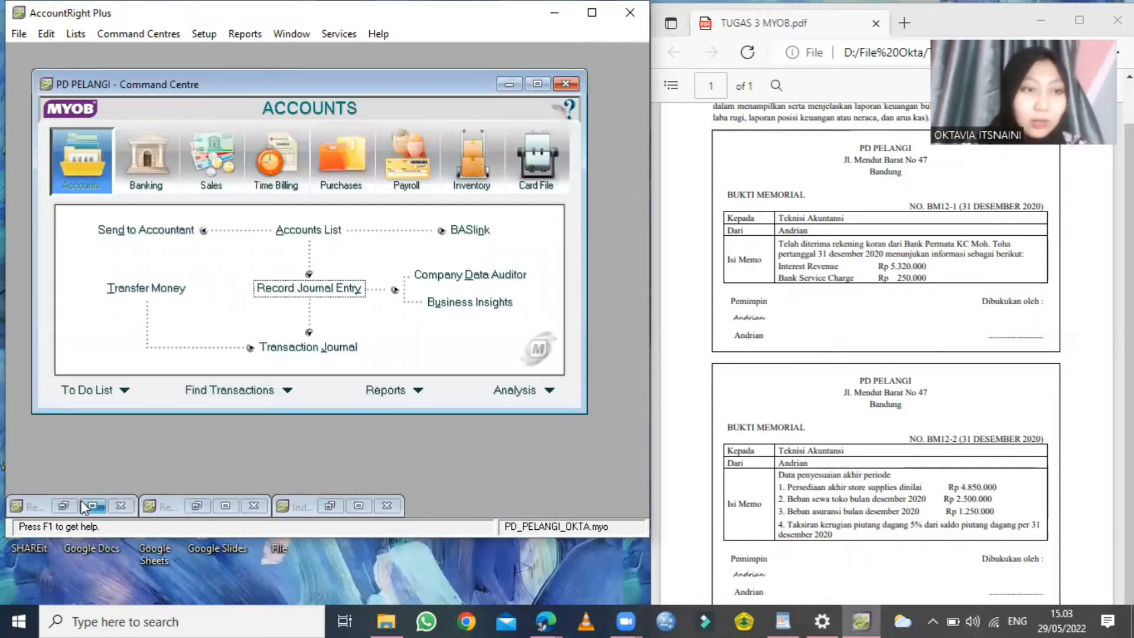
Step: Return to journal entry BM12-2 and add account 6-1200 Store Supplies Expenses with a debit of Rp4.950.000
left_click(64, 506)
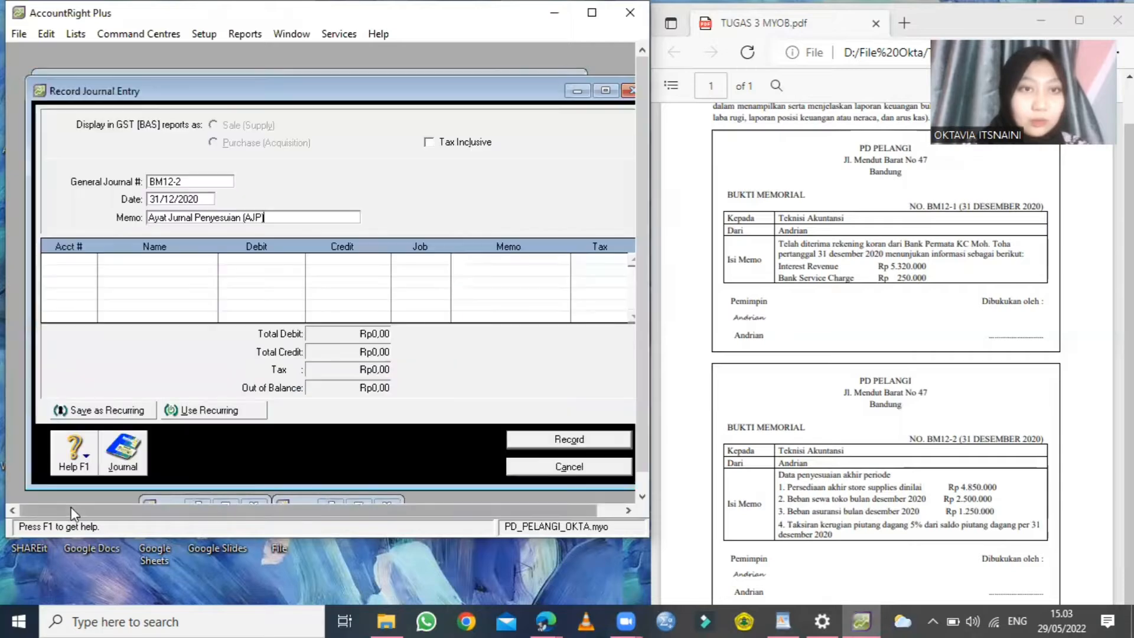
left_click(76, 258)
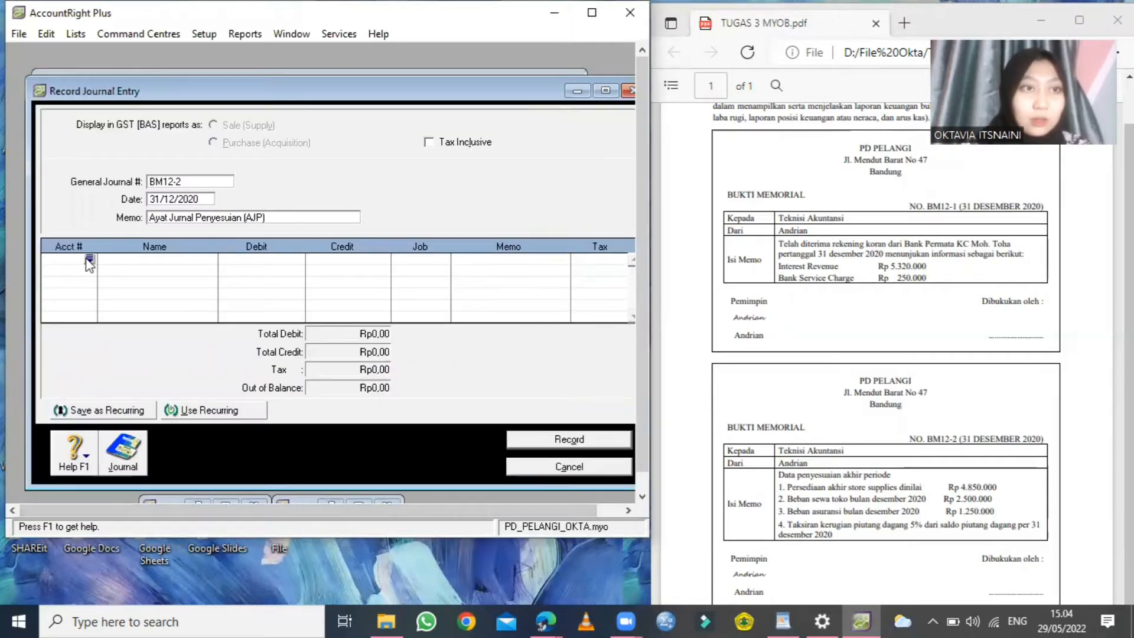
left_click(88, 260)
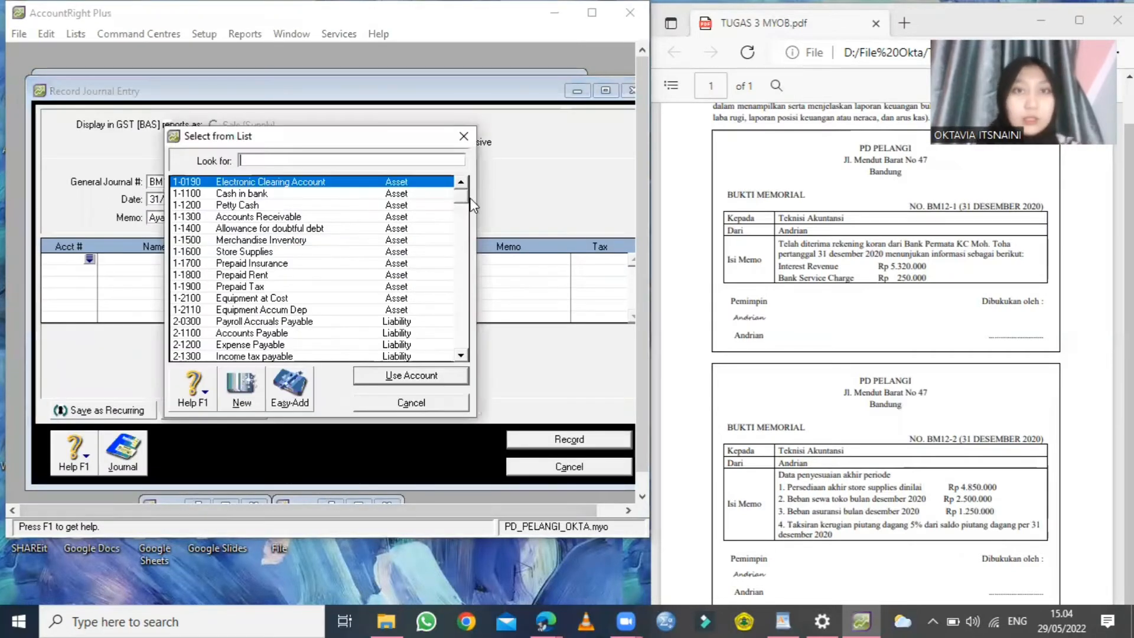
left_click_drag(464, 205, 463, 339)
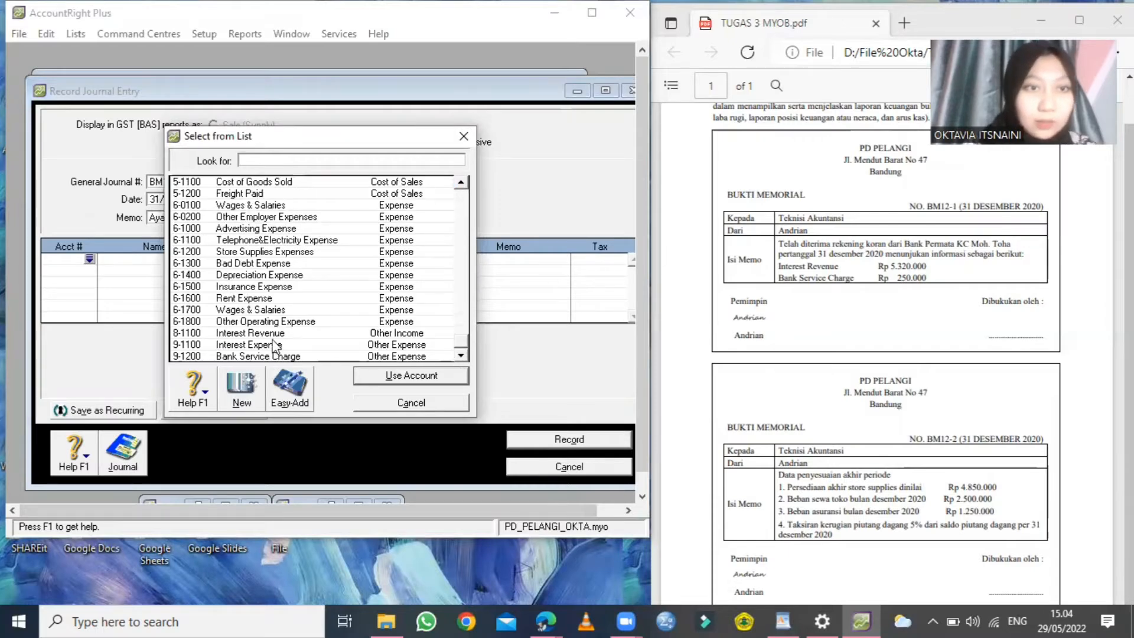
left_click(273, 251)
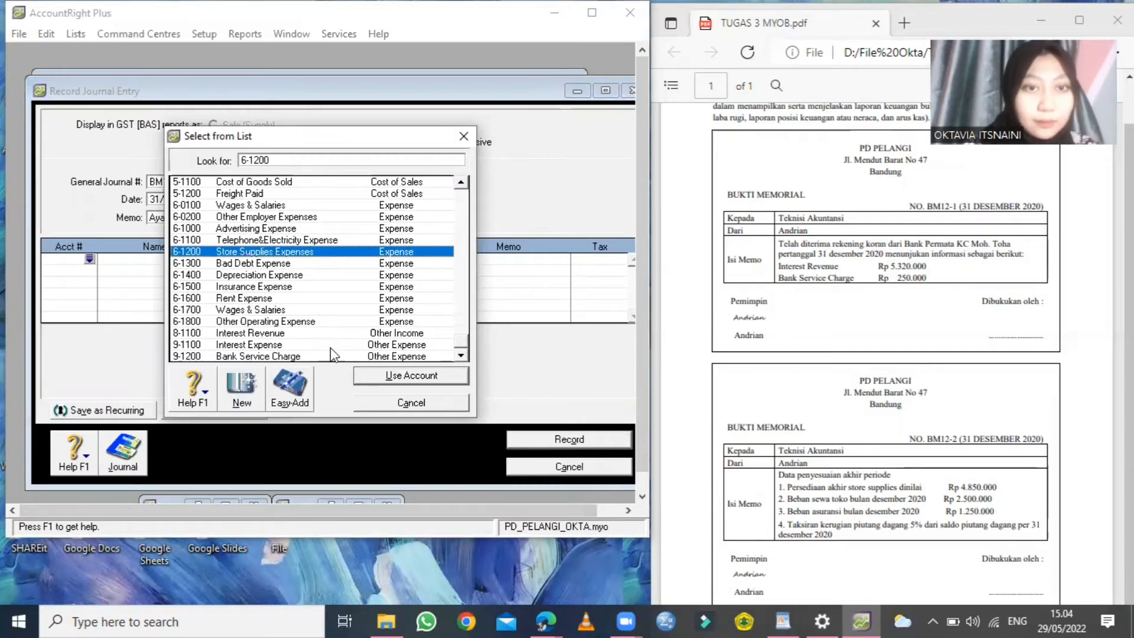
left_click(358, 375)
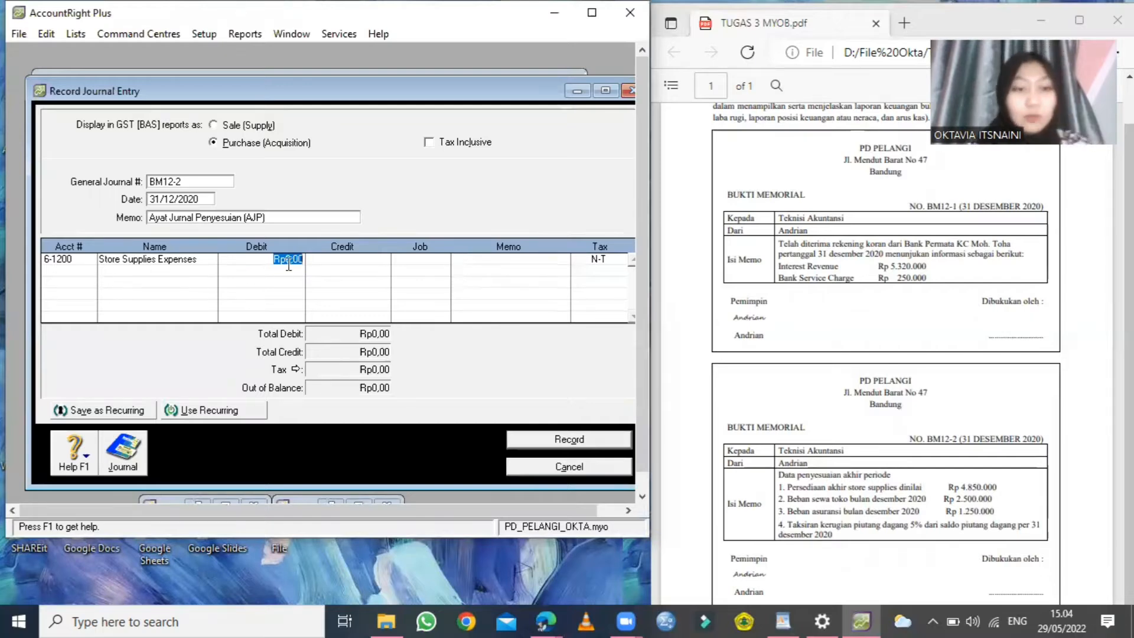
type("4850000")
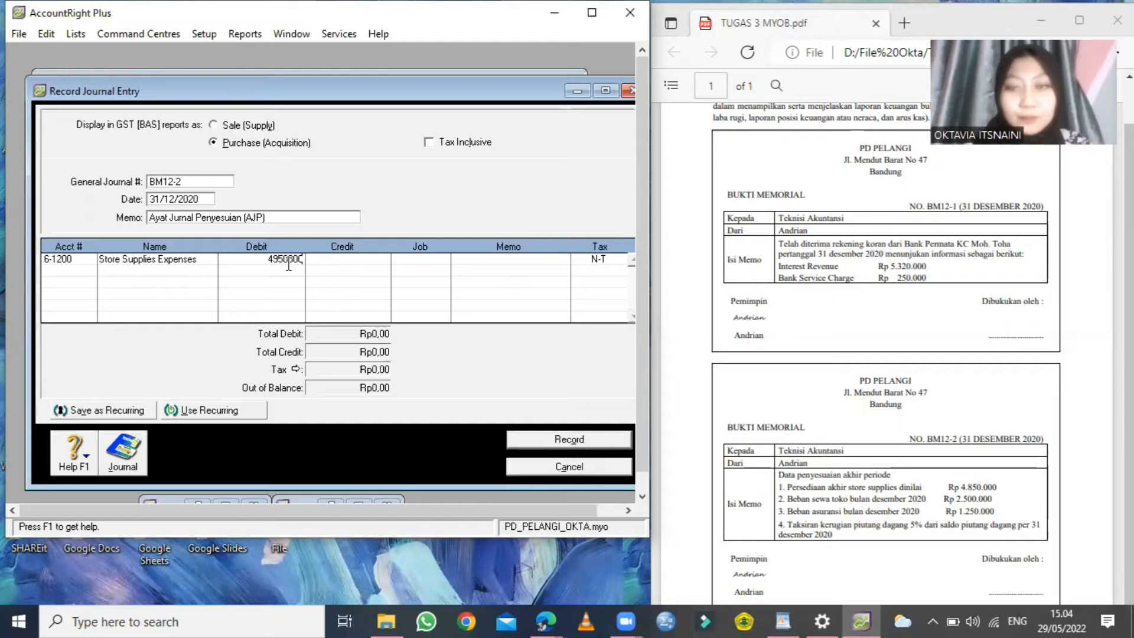
key("Tab")
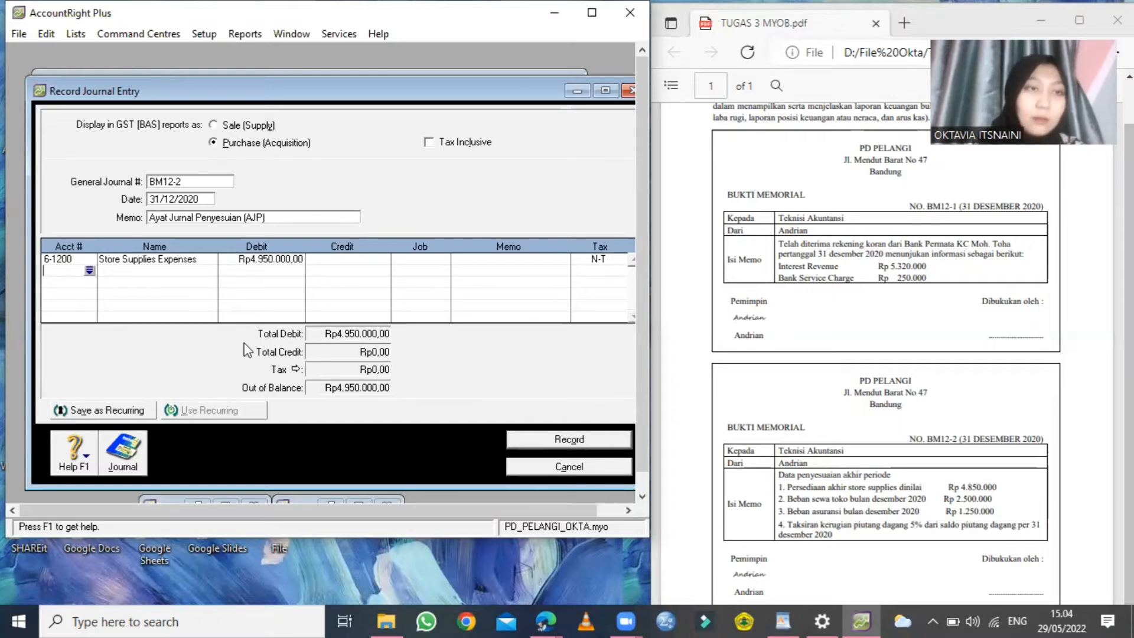
Step: Add account 1-1600 Store Supplies as the second journal line with a credit of Rp4.950.000
left_click(88, 271)
left_click(253, 252)
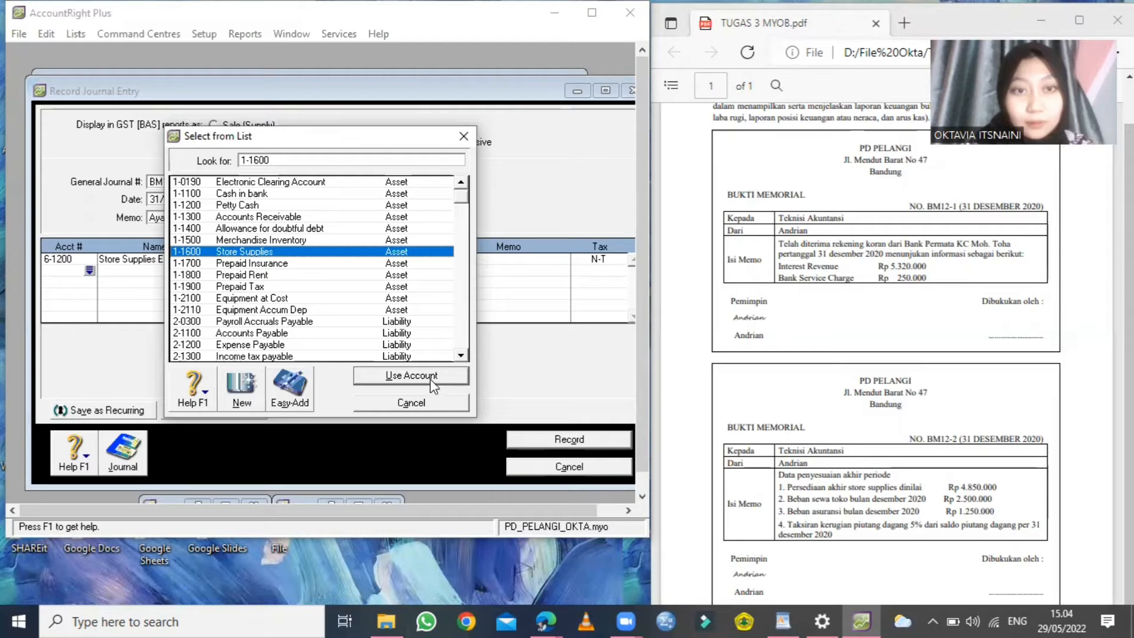
left_click(411, 375)
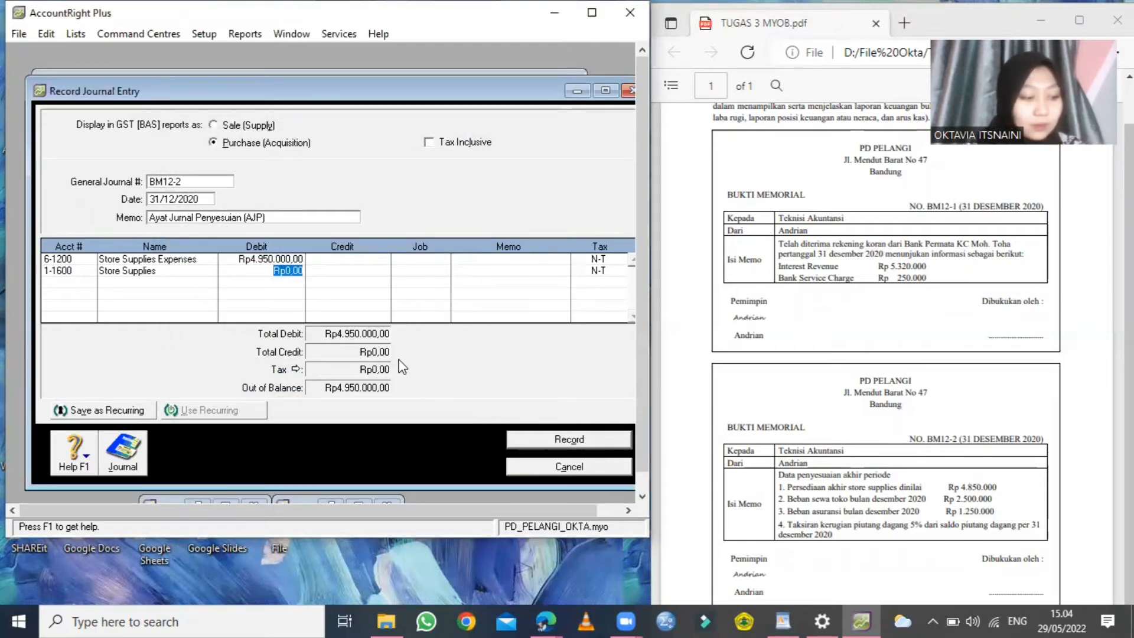
left_click(331, 271)
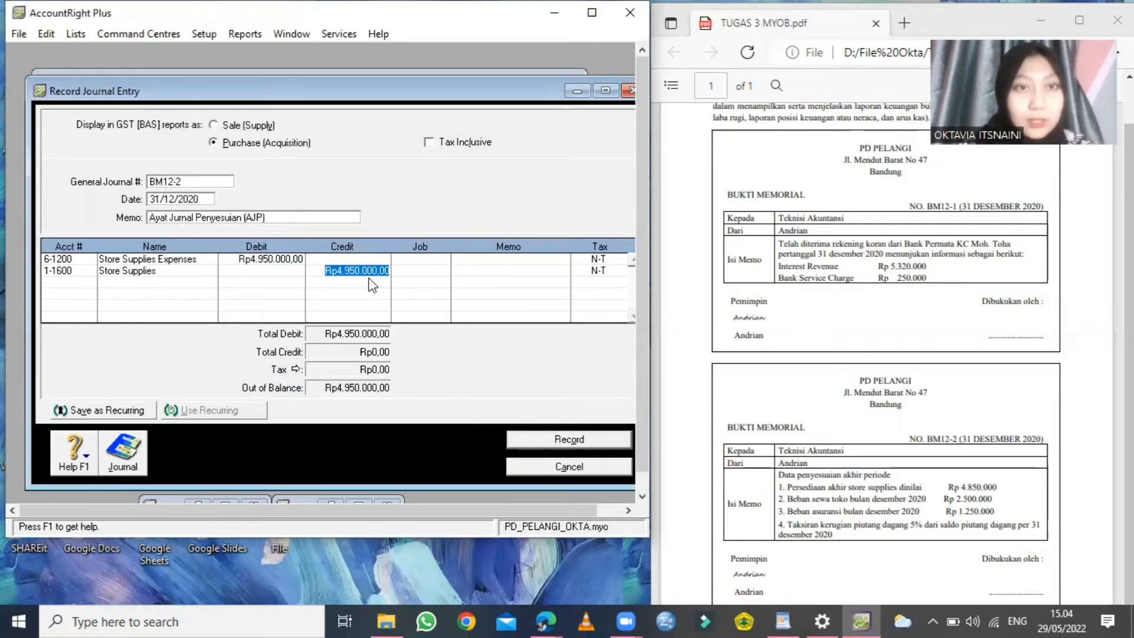
Step: Add account 6-1600 Rent Expense as the third journal line with a debit of Rp2.500.000
left_click(77, 284)
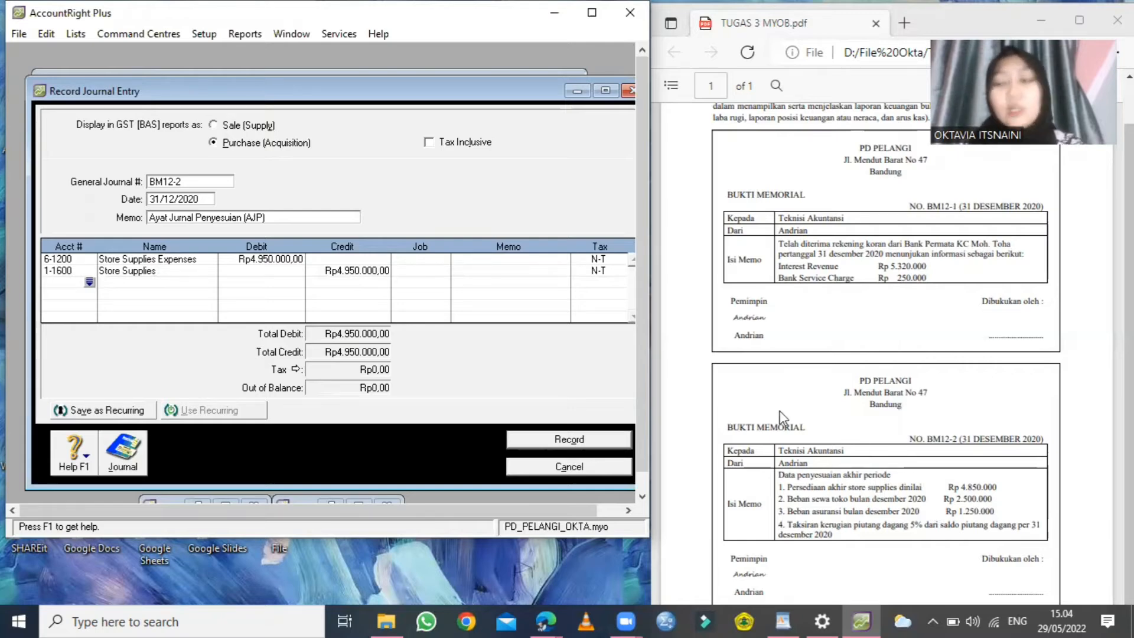
left_click(89, 282)
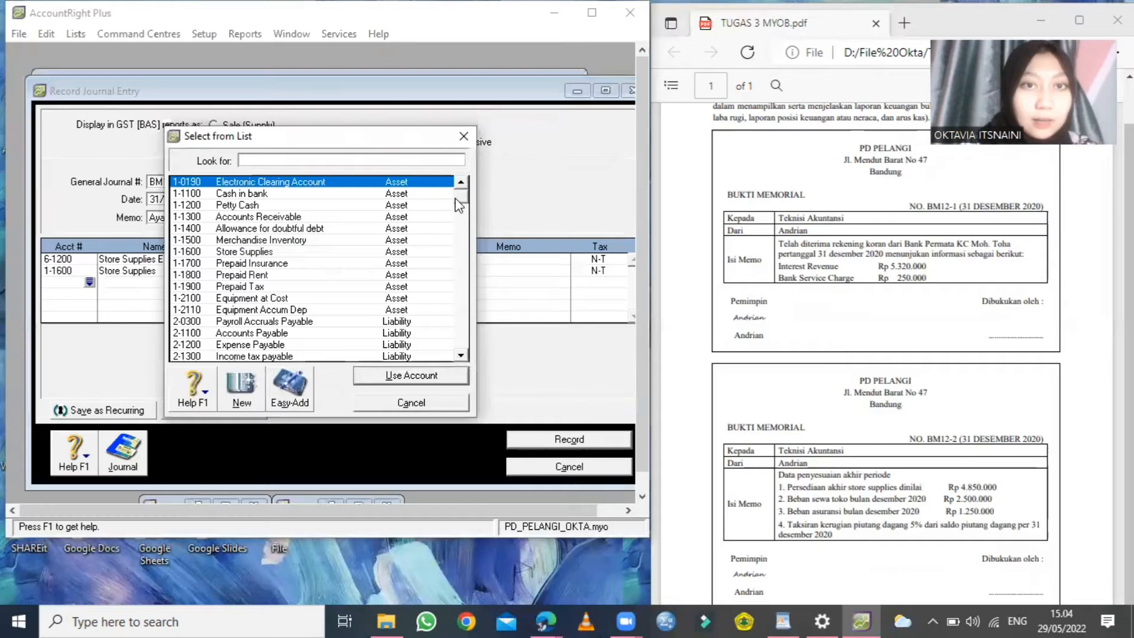
left_click_drag(460, 201, 466, 337)
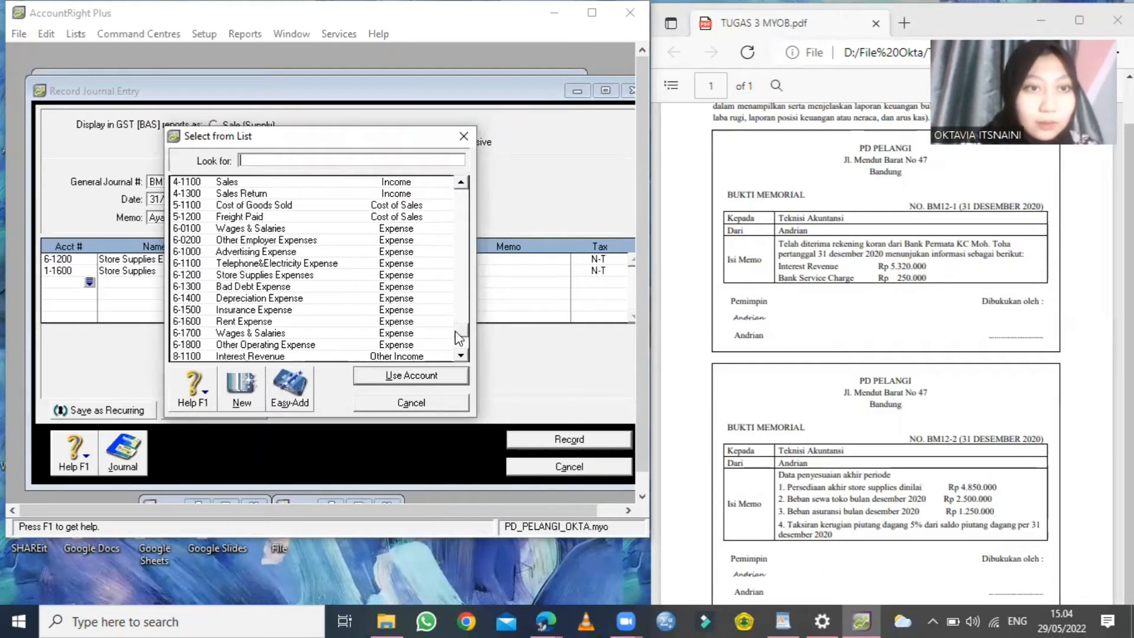
left_click(285, 321)
left_click(387, 375)
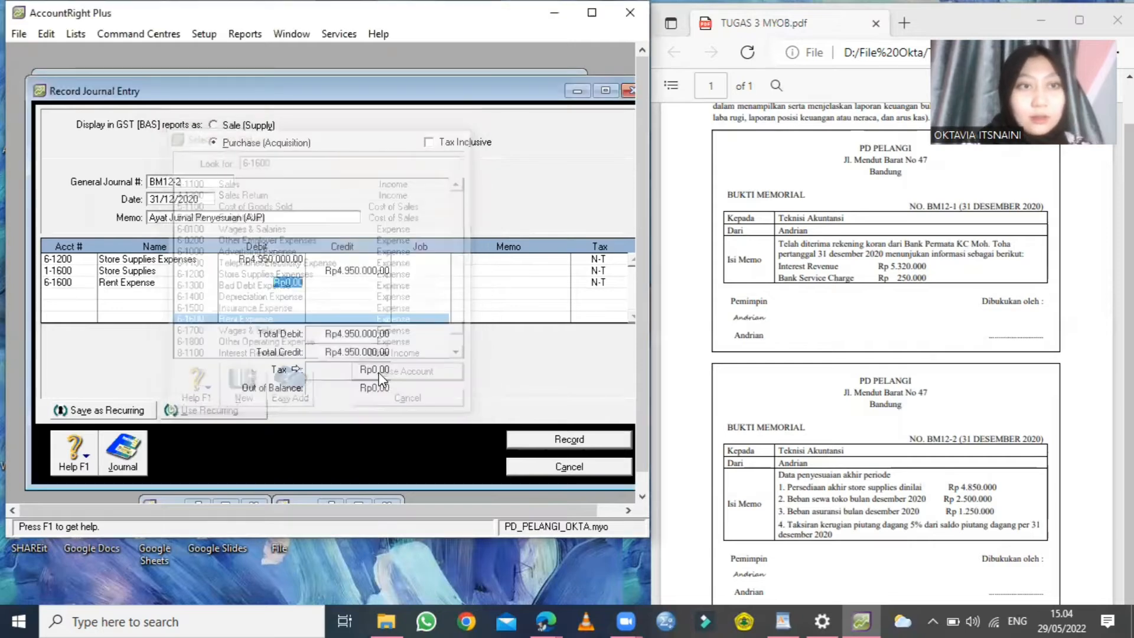
type("2500000")
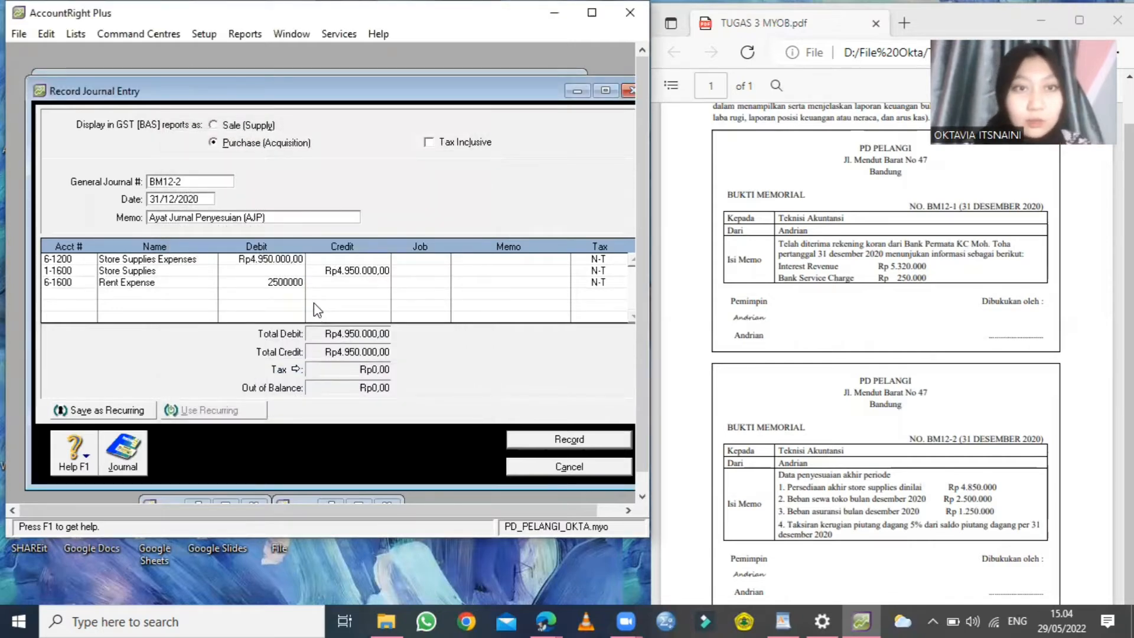
key("Tab")
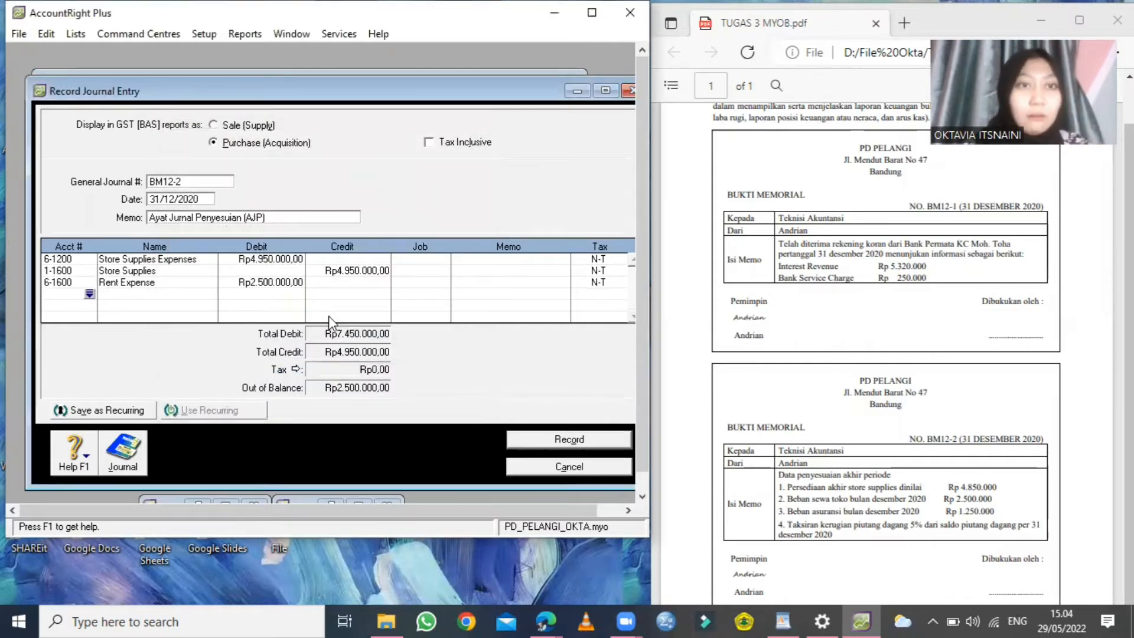
Step: Add account 1-1800 Prepaid Rent as the fourth journal line with a credit of Rp2.500.000
left_click(89, 295)
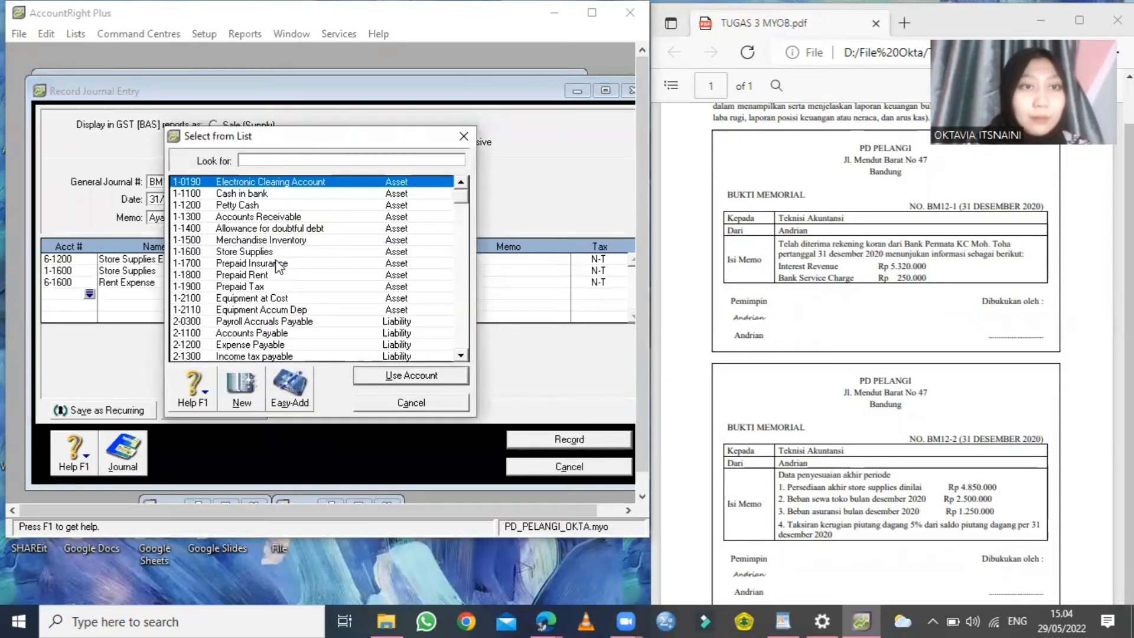
left_click(262, 275)
left_click(382, 378)
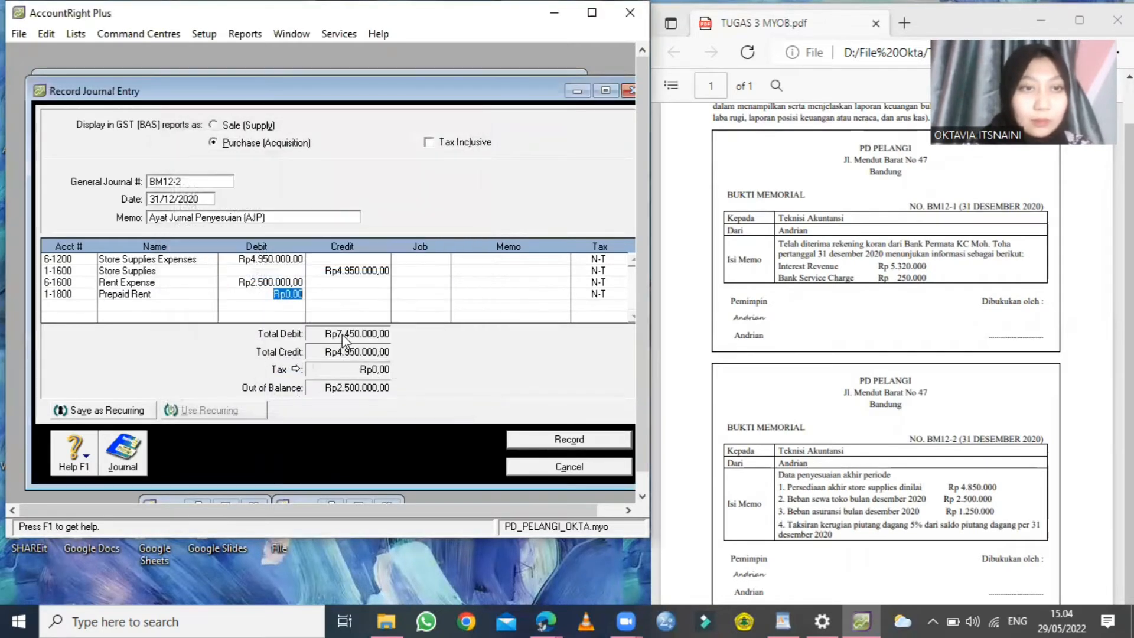
key("Tab")
key("Return")
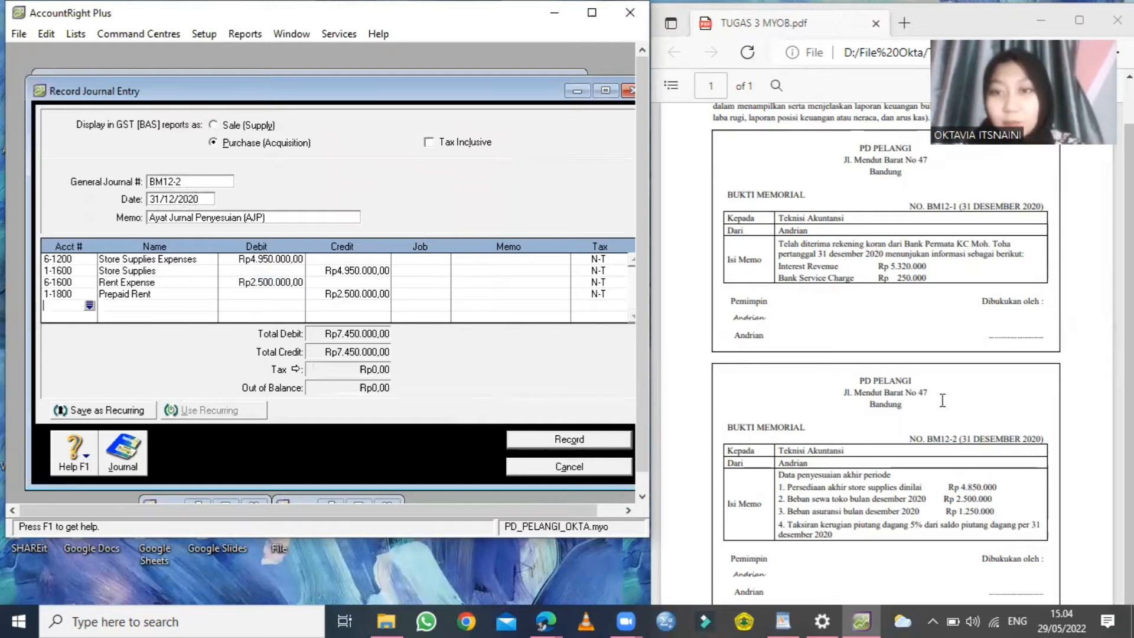
Step: Add account 6-1500 Insurance Expense as the fifth journal line with a debit of Rp1.250.000
left_click(1128, 354)
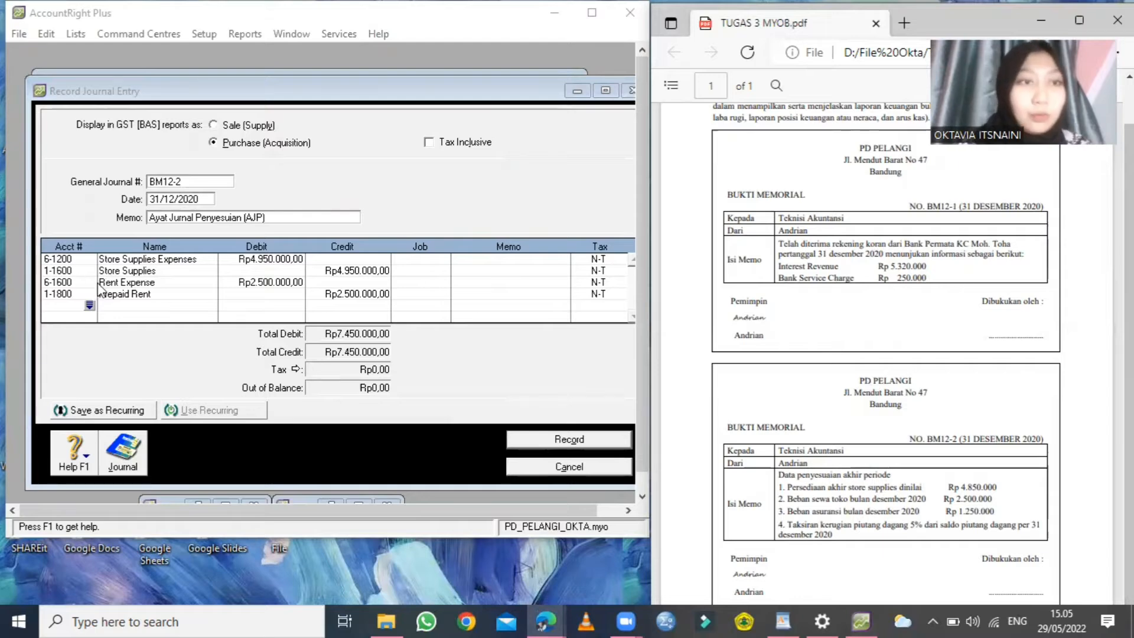
left_click(89, 306)
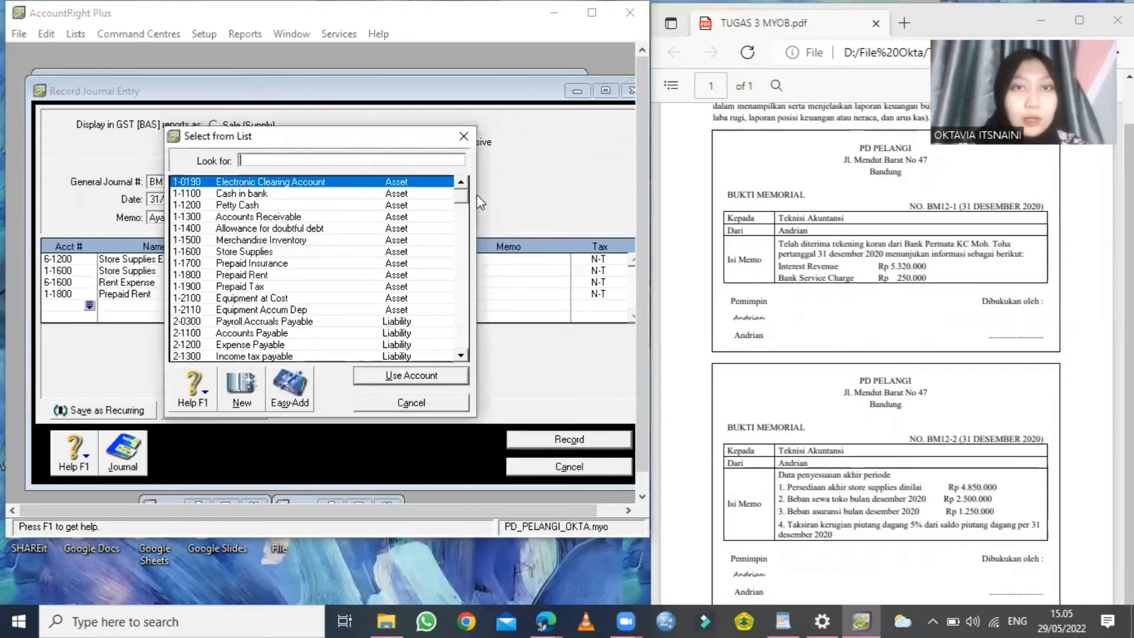
left_click_drag(464, 197, 460, 329)
type("6-1500")
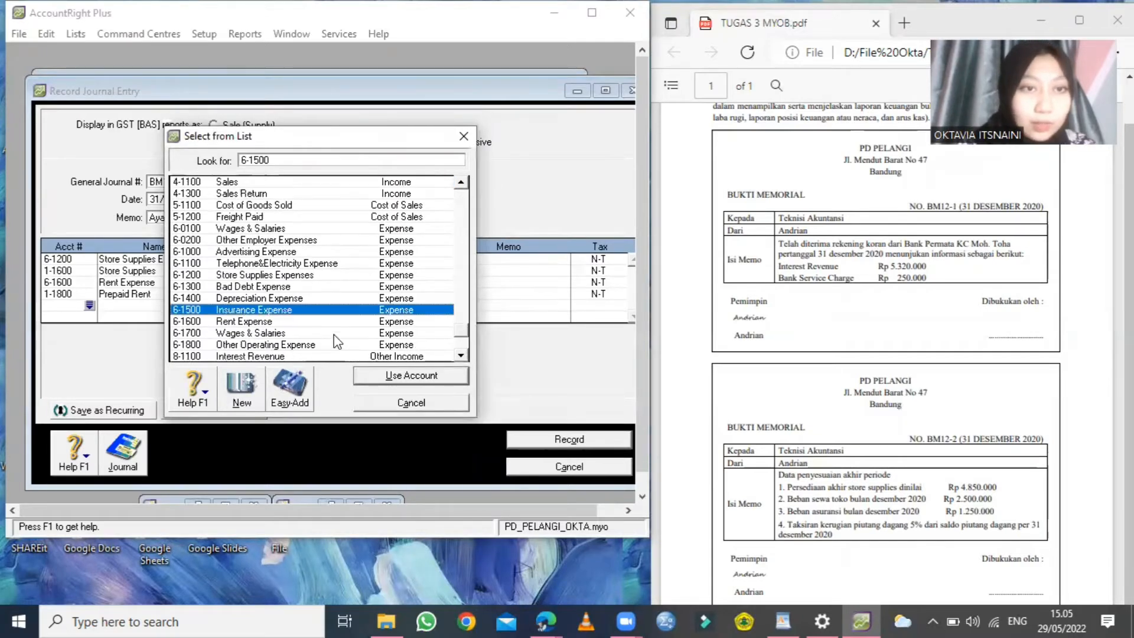
left_click(389, 376)
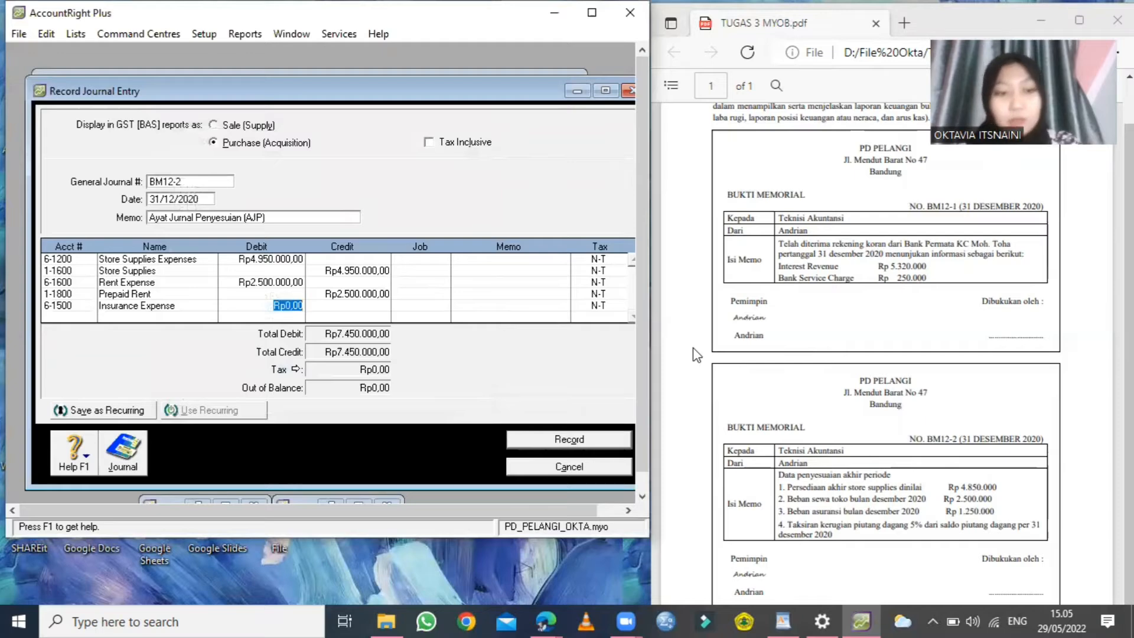
type("1.2")
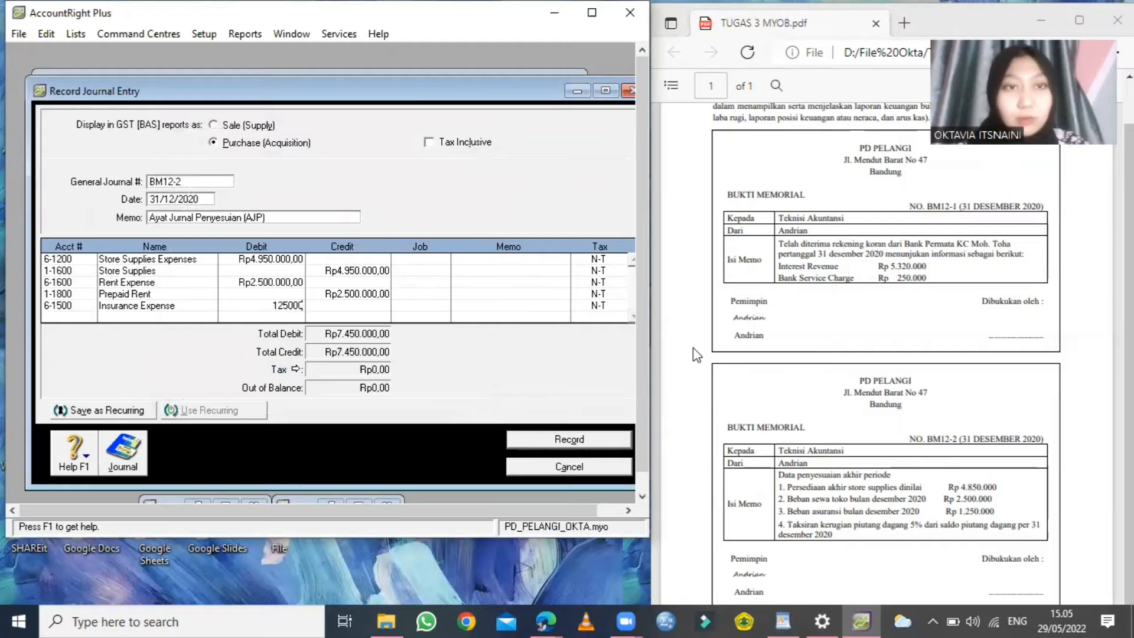
type("50.000")
key("Return")
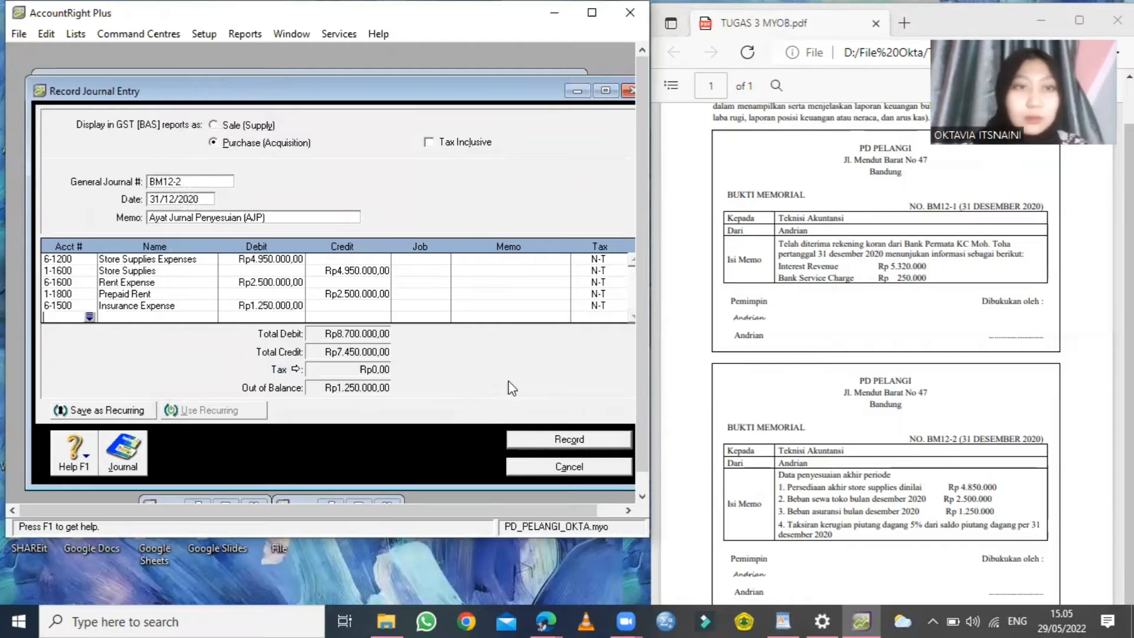
Step: Add account 1-1700 Prepaid Insurance with a credit of Rp1.250.000 and maximize the journal entry window
left_click(91, 317)
left_click(261, 264)
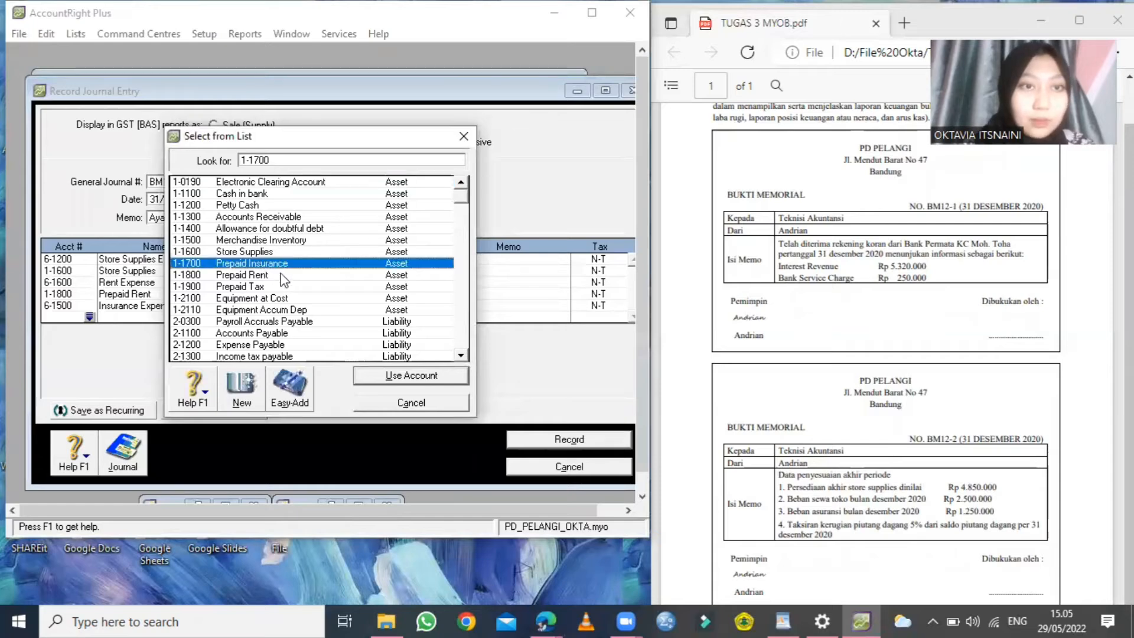
left_click(401, 373)
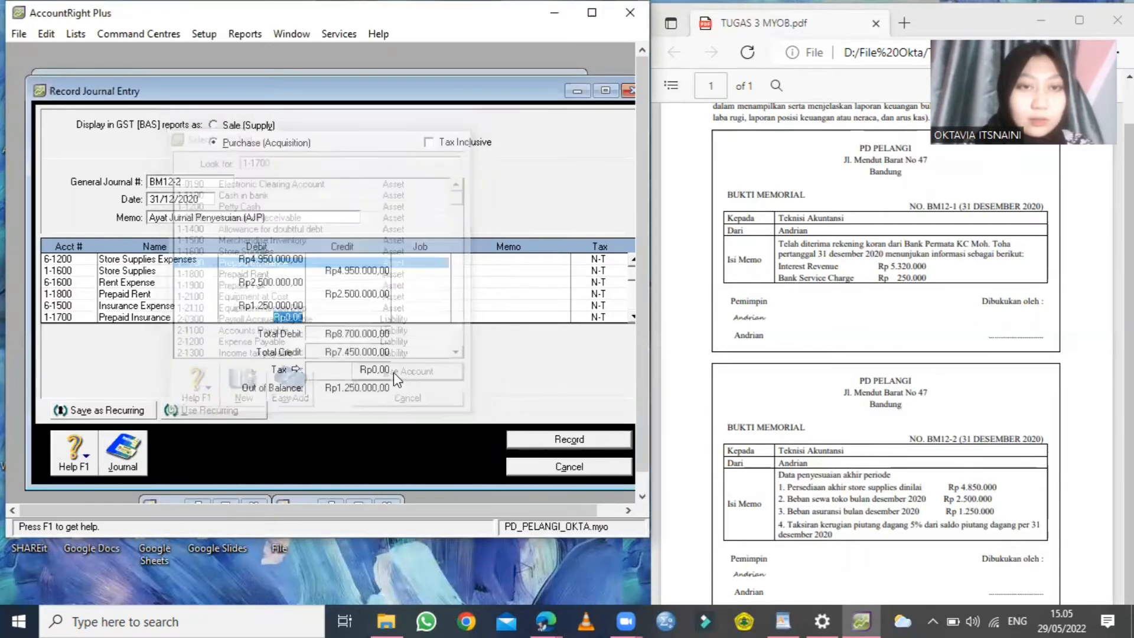
left_click(331, 319)
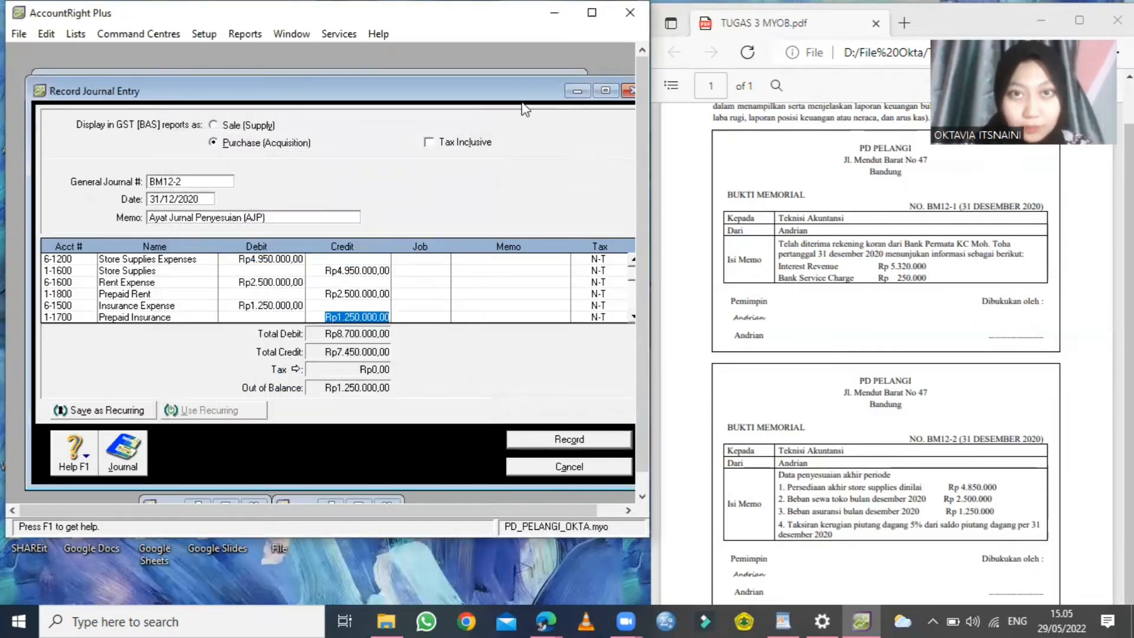
left_click_drag(513, 95, 511, 79)
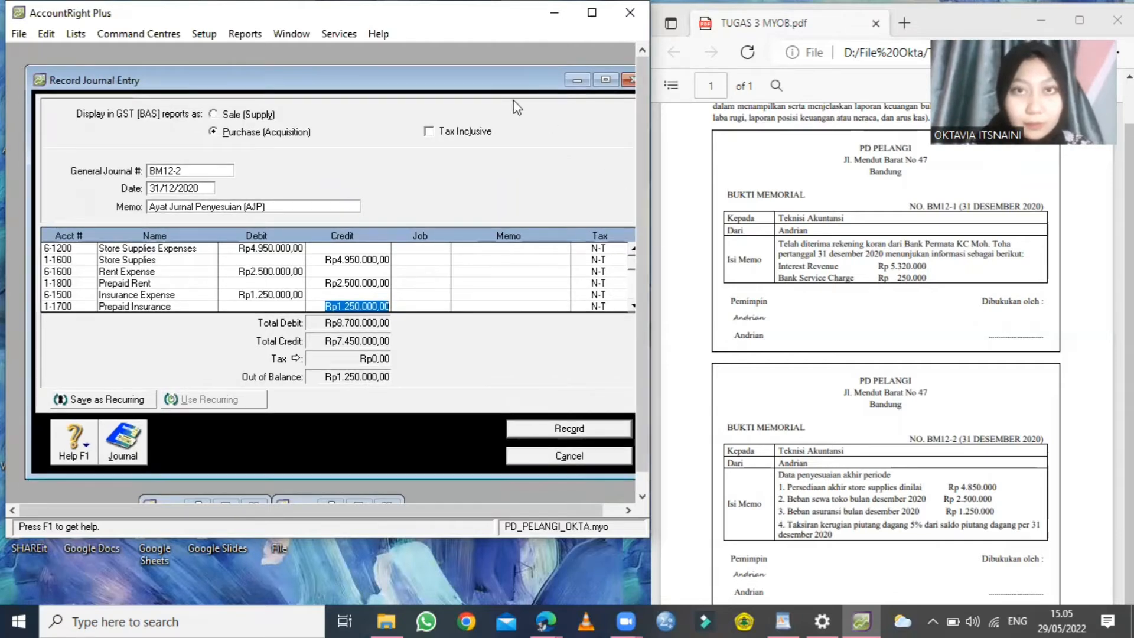
double_click(487, 81)
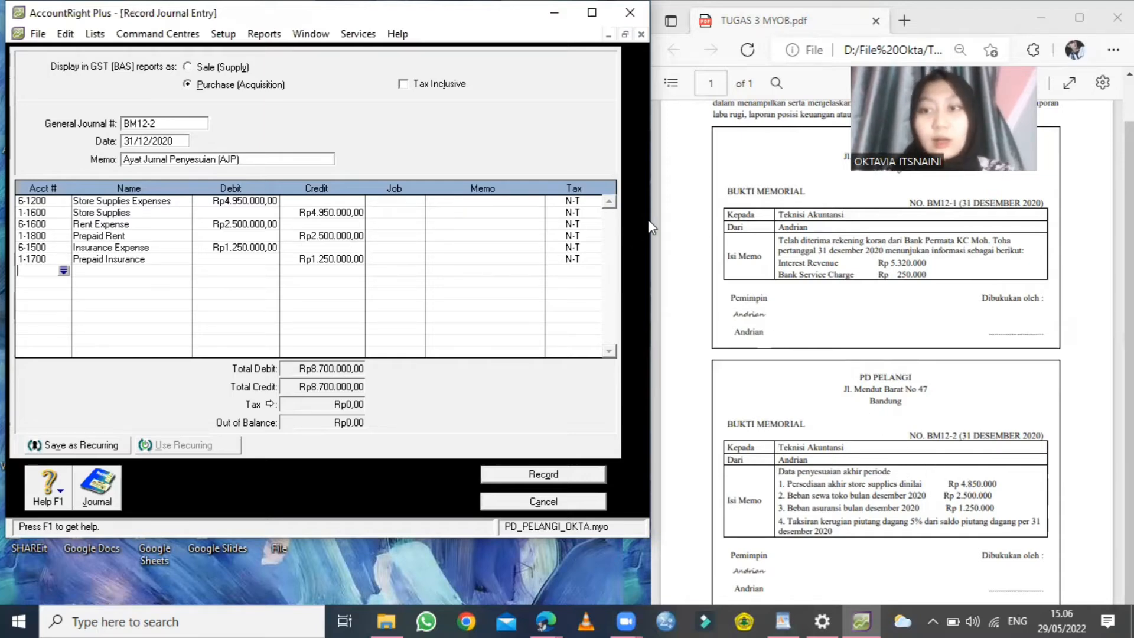
Step: Set the journal entry aside and examine Accounts Receivable and Allowance for doubtful debt in the December 2020 Trial Balance
left_click(608, 37)
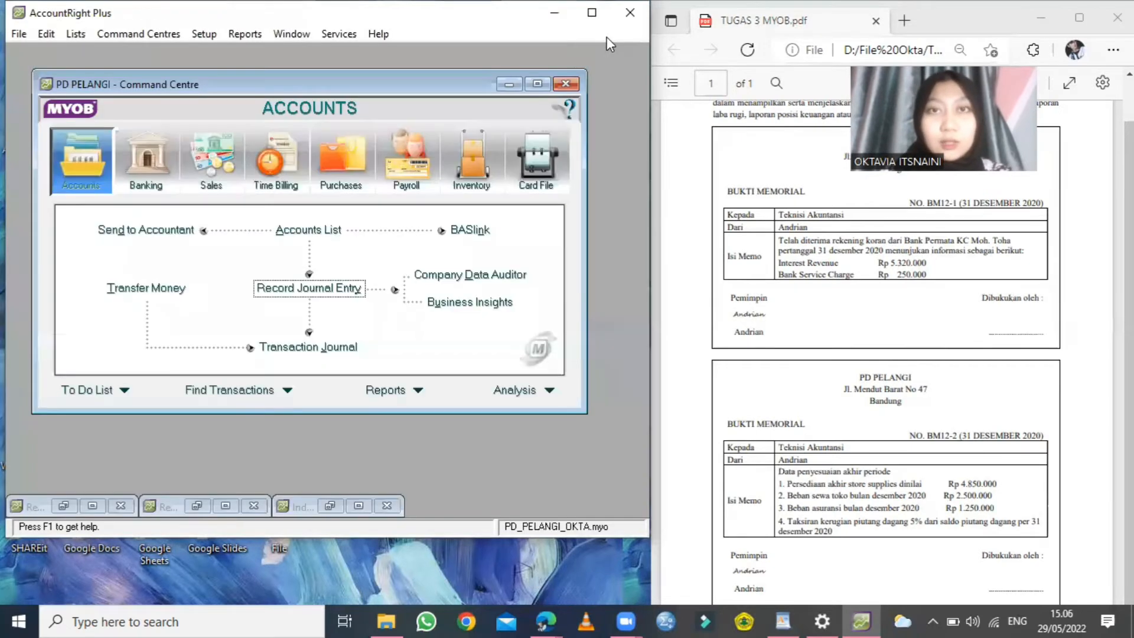
left_click(234, 505)
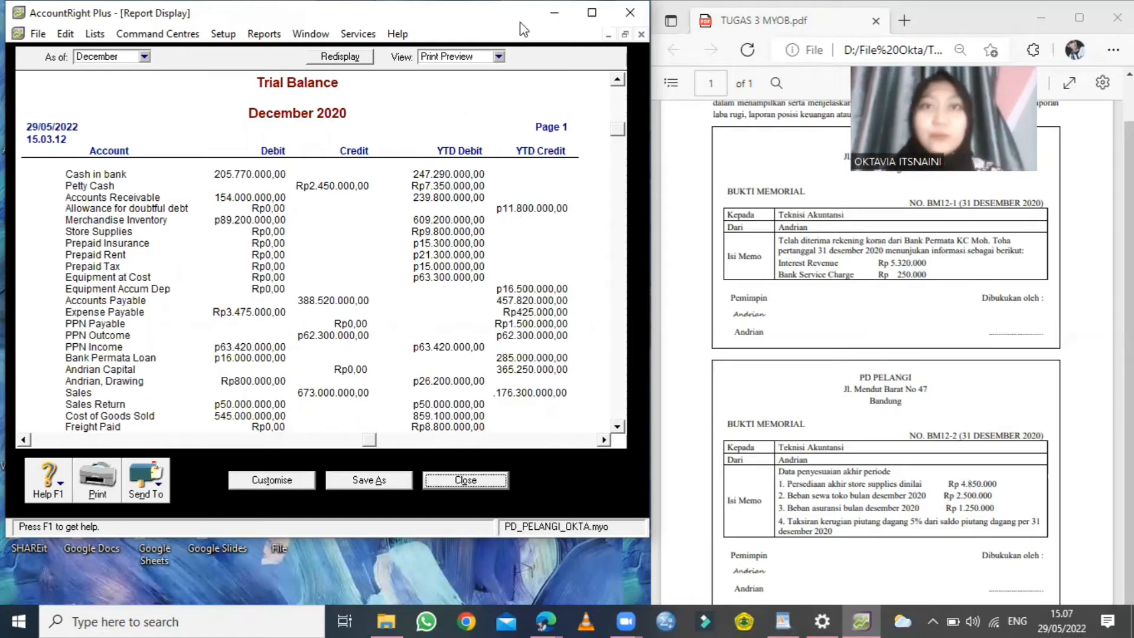
left_click(555, 11)
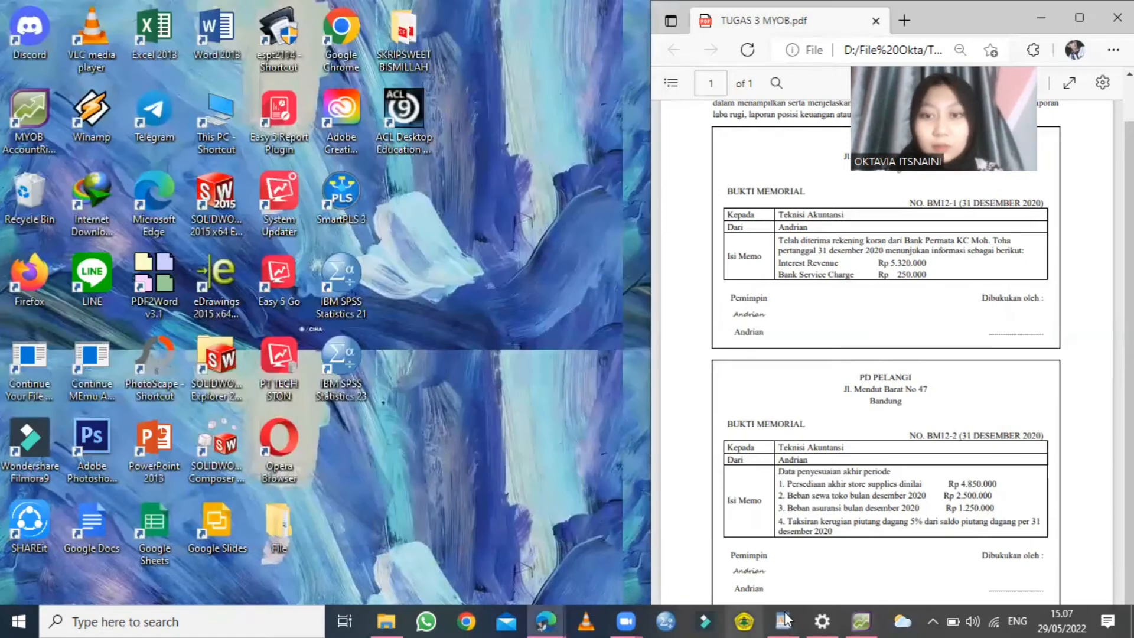
left_click(867, 619)
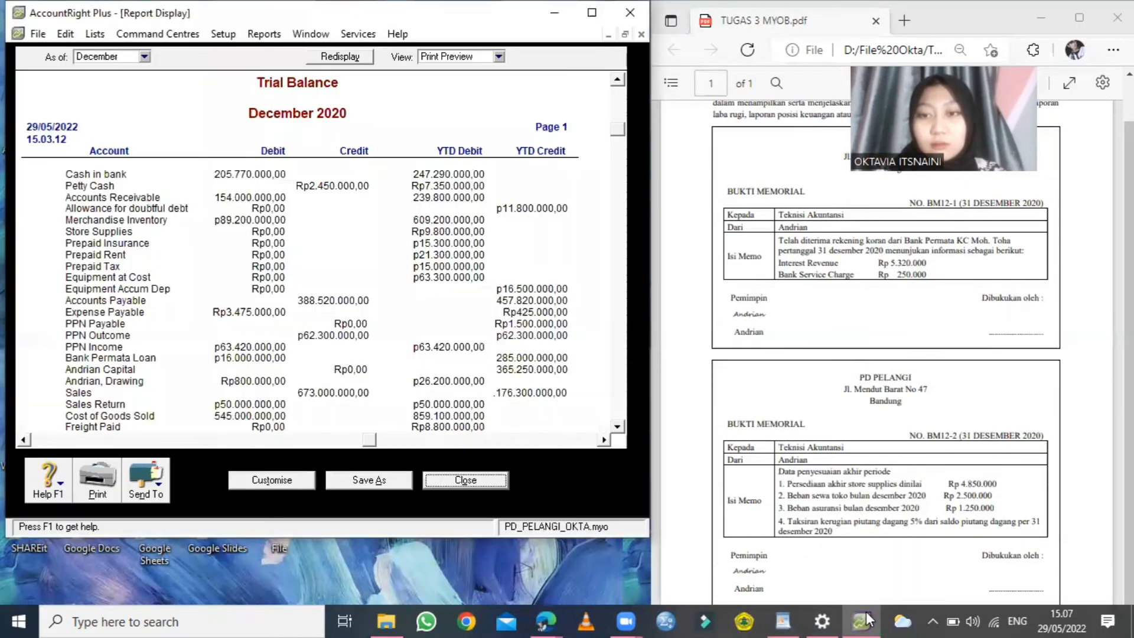
Step: Return to journal entry BM12-2 and add account 6-1300 Bad Debt Expense with a debit of Rp190.000
left_click(608, 36)
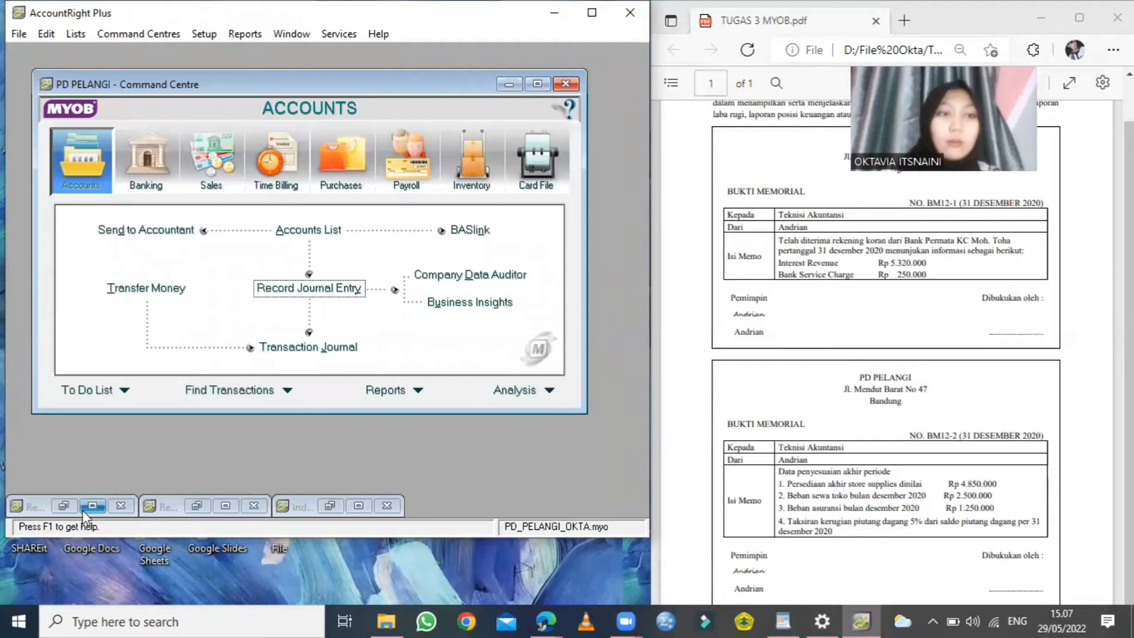
left_click(52, 507)
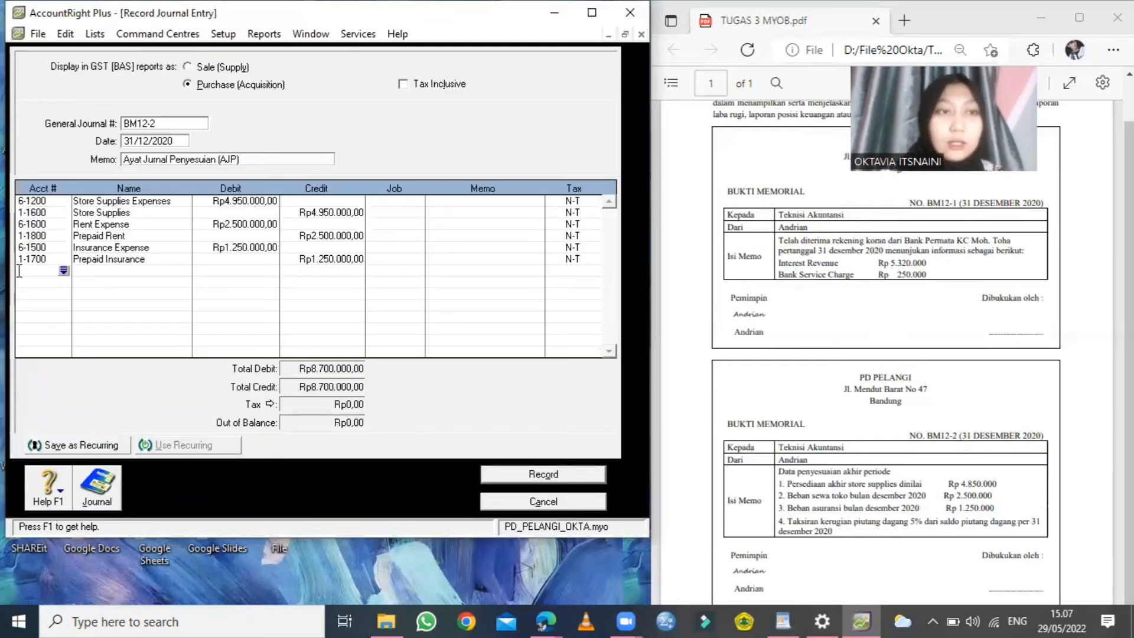
left_click(64, 270)
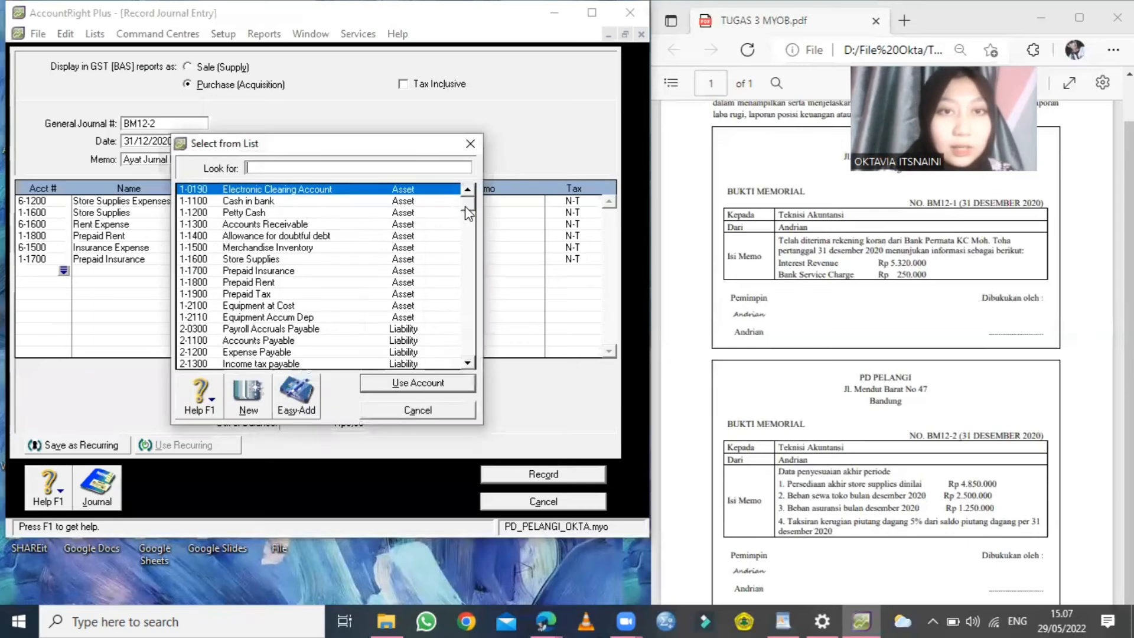
left_click_drag(468, 212, 467, 349)
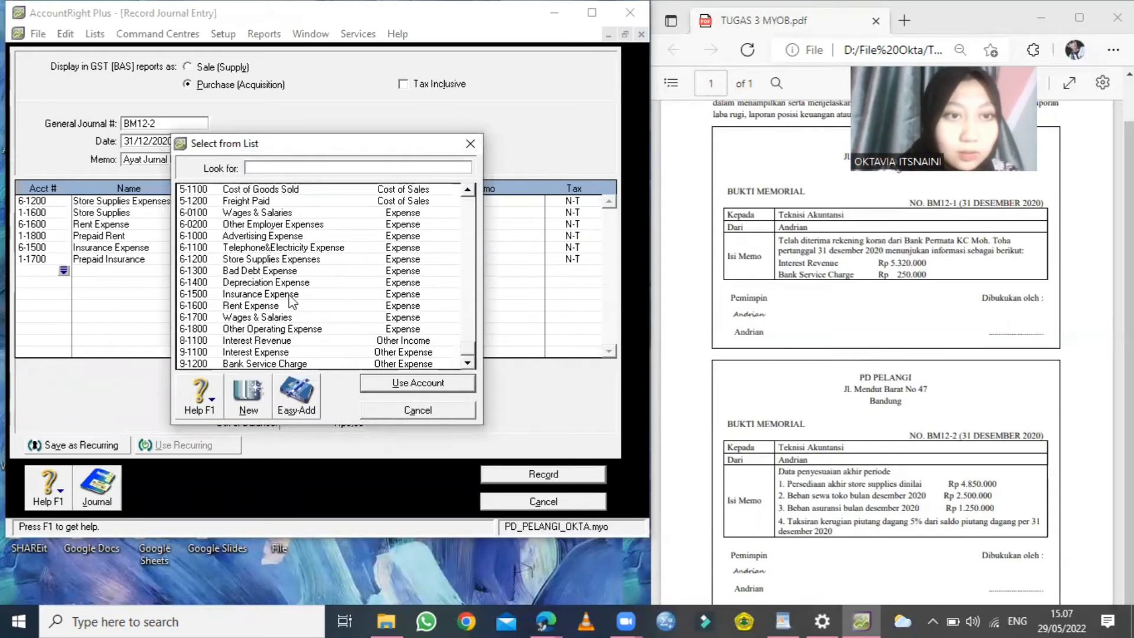
left_click(272, 272)
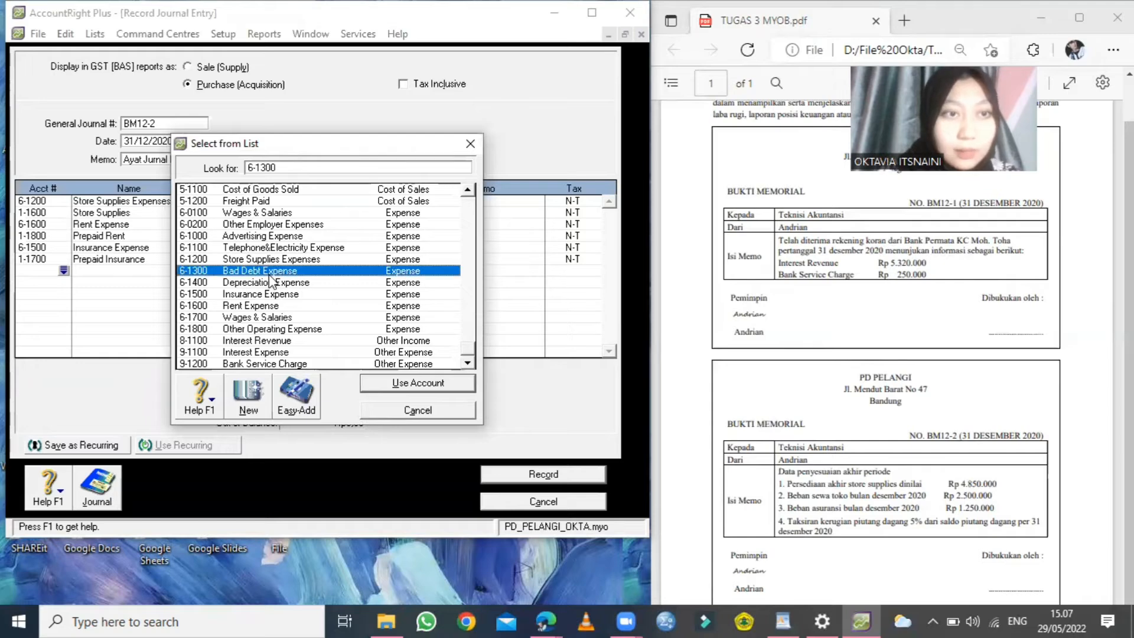
left_click(385, 390)
type("190000")
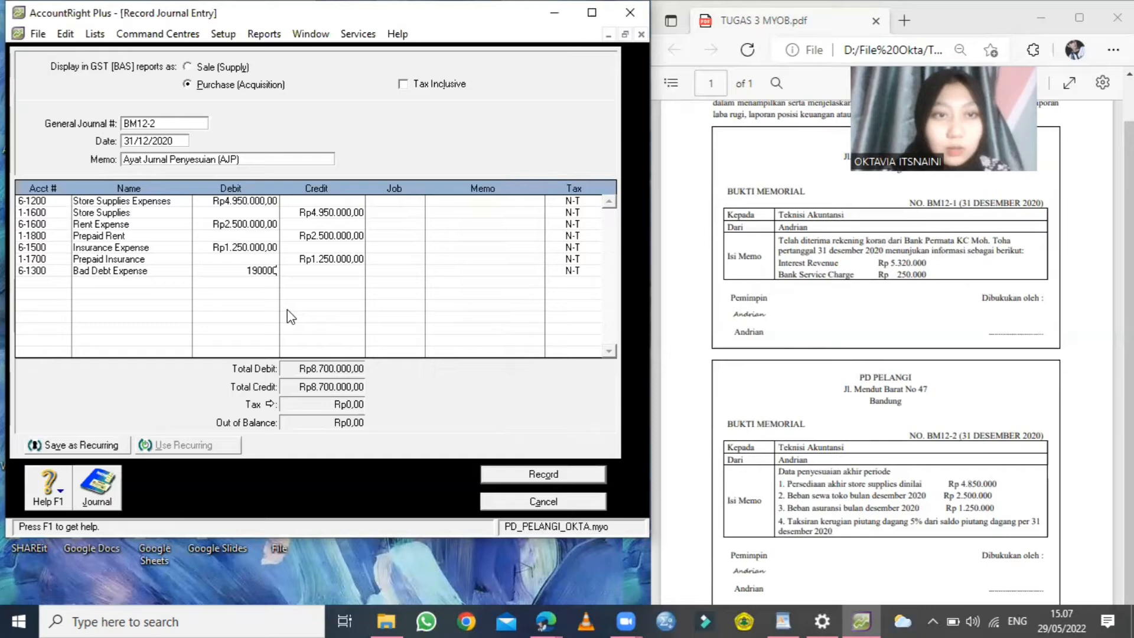
key("Tab")
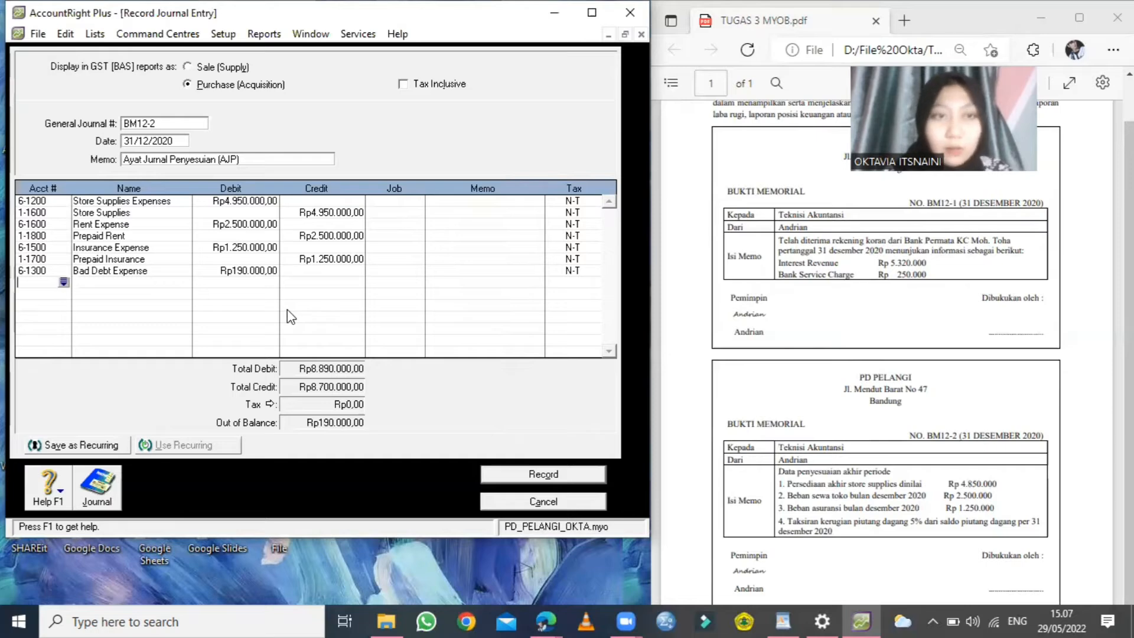
Step: Add account 1-1400 Allowance for doubtful debt with a credit of Rp190.000, then record and close the journal entry
left_click(63, 282)
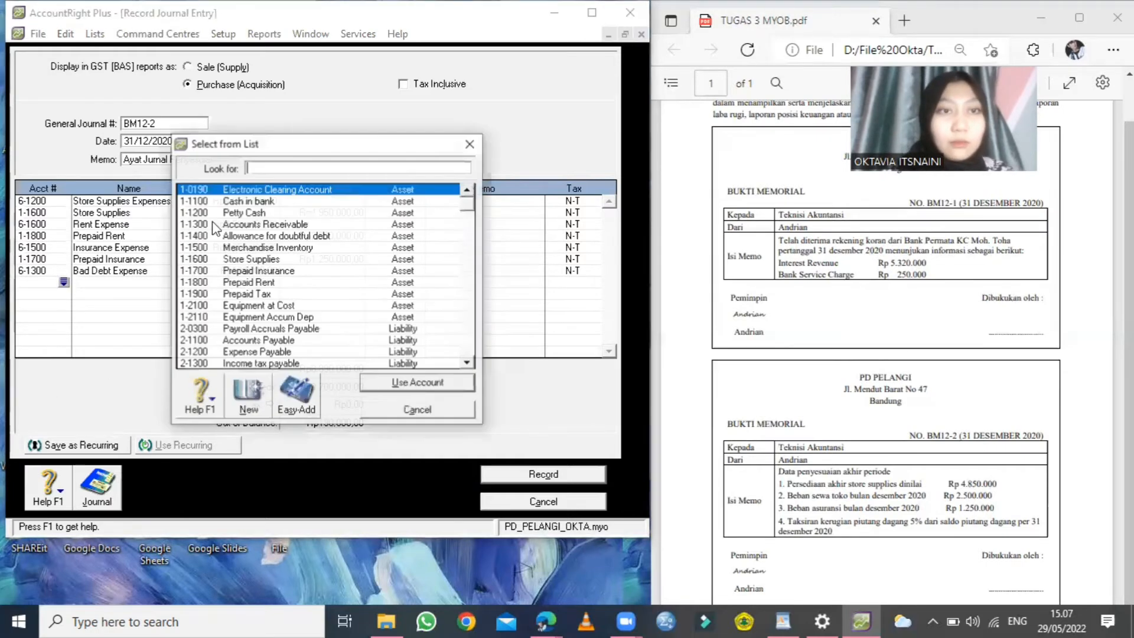
left_click(266, 236)
left_click(405, 383)
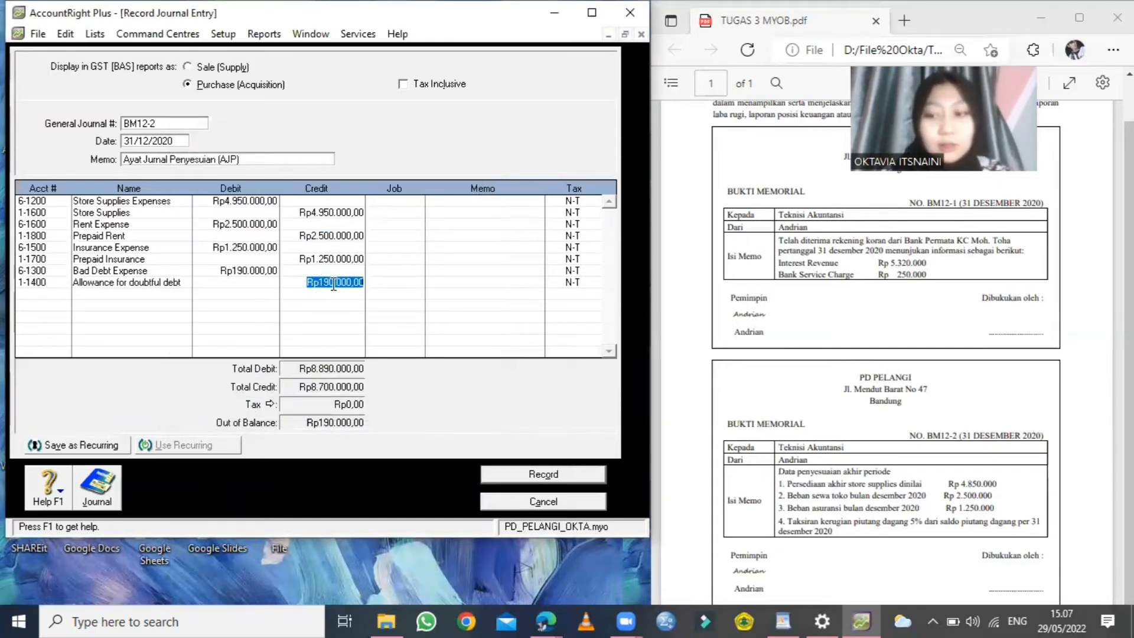
key("Tab")
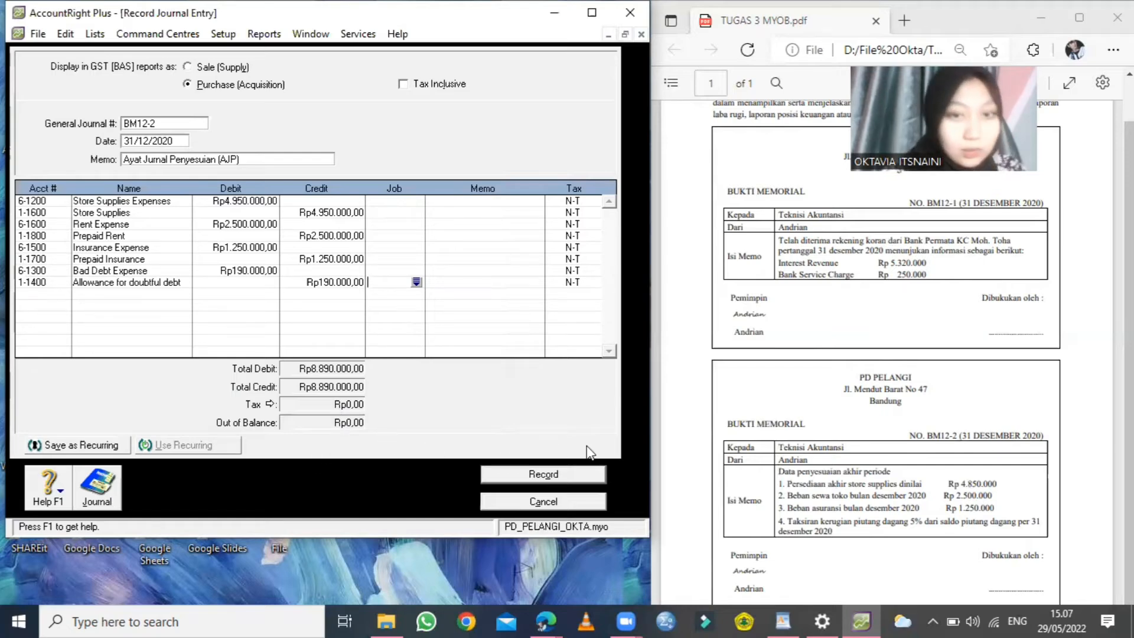
left_click(565, 472)
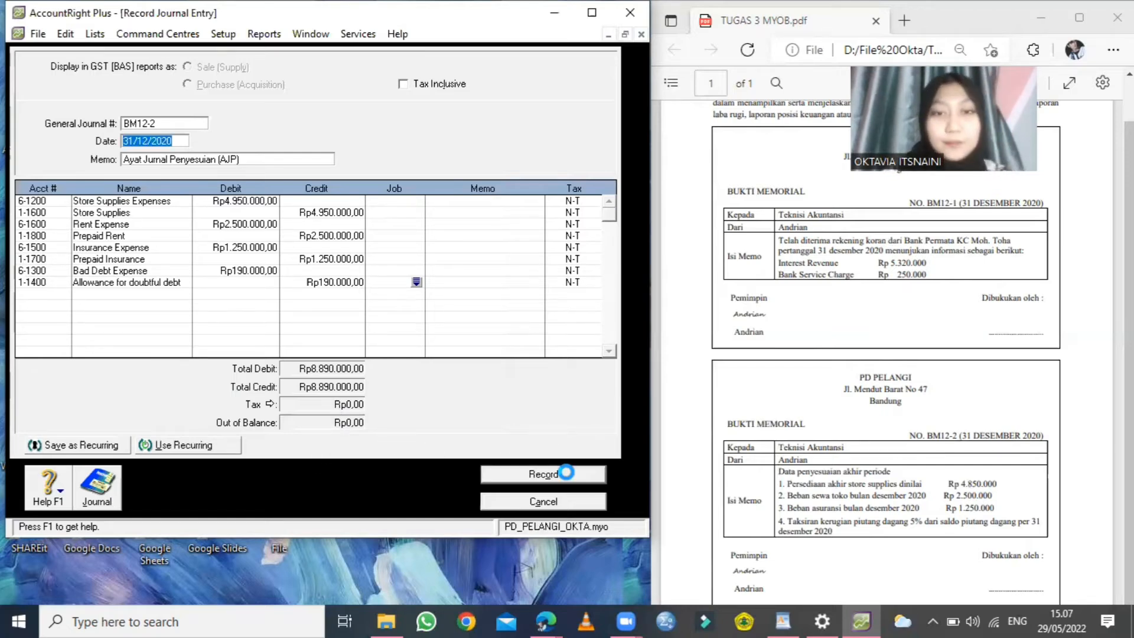
left_click(641, 33)
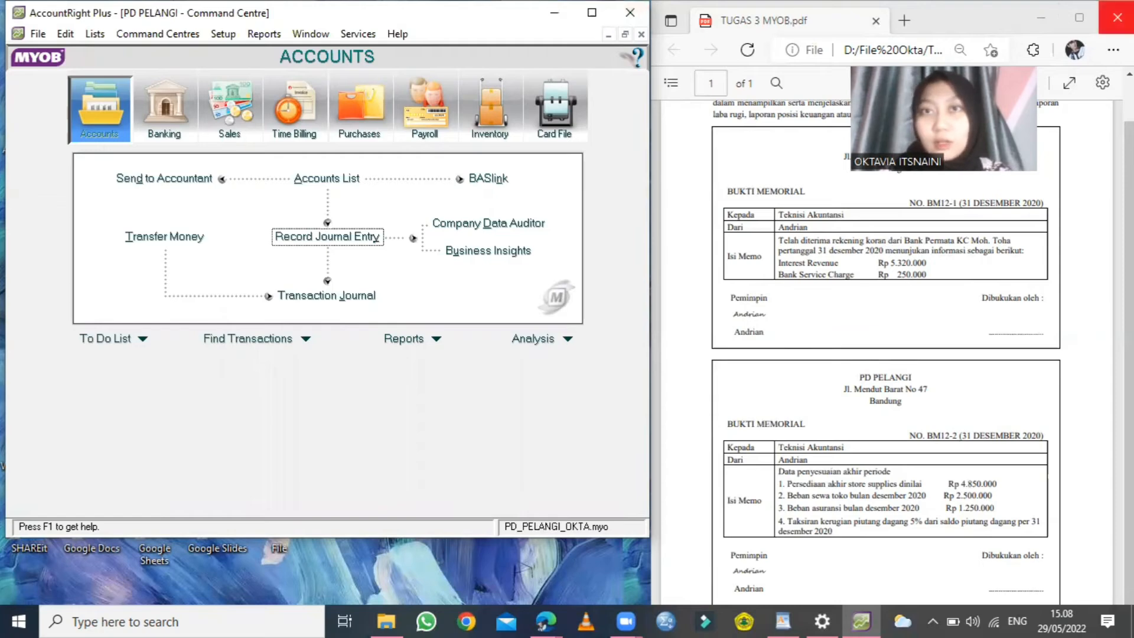
Step: Close the TUGAS 3 MYOB.pdf document and open the accounts reports index in a maximized window
left_click(1117, 18)
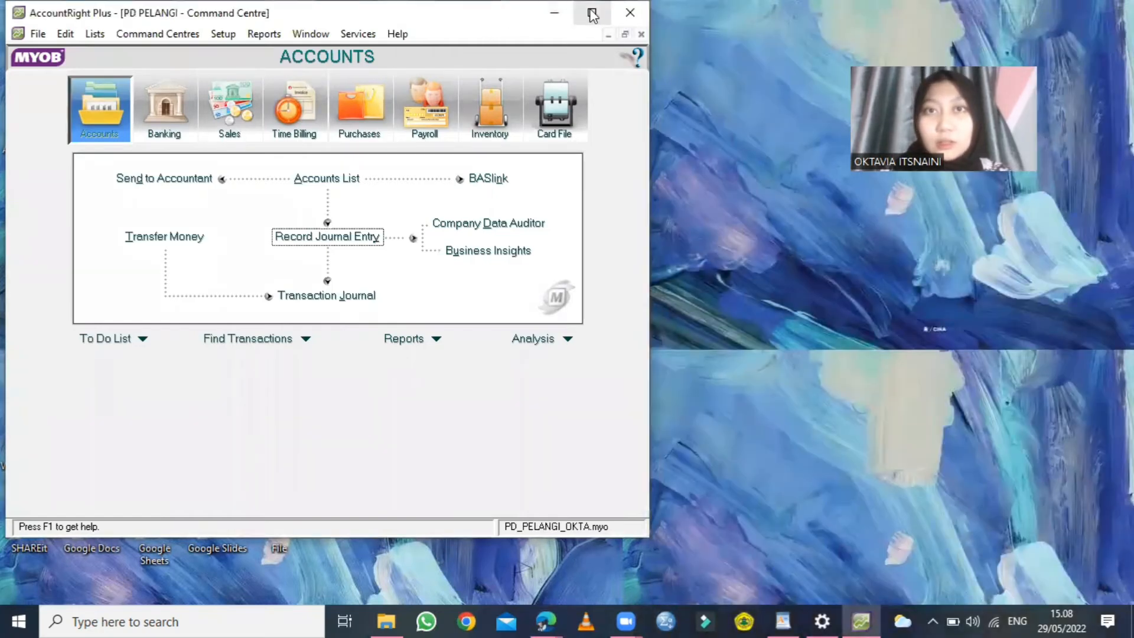
left_click(591, 12)
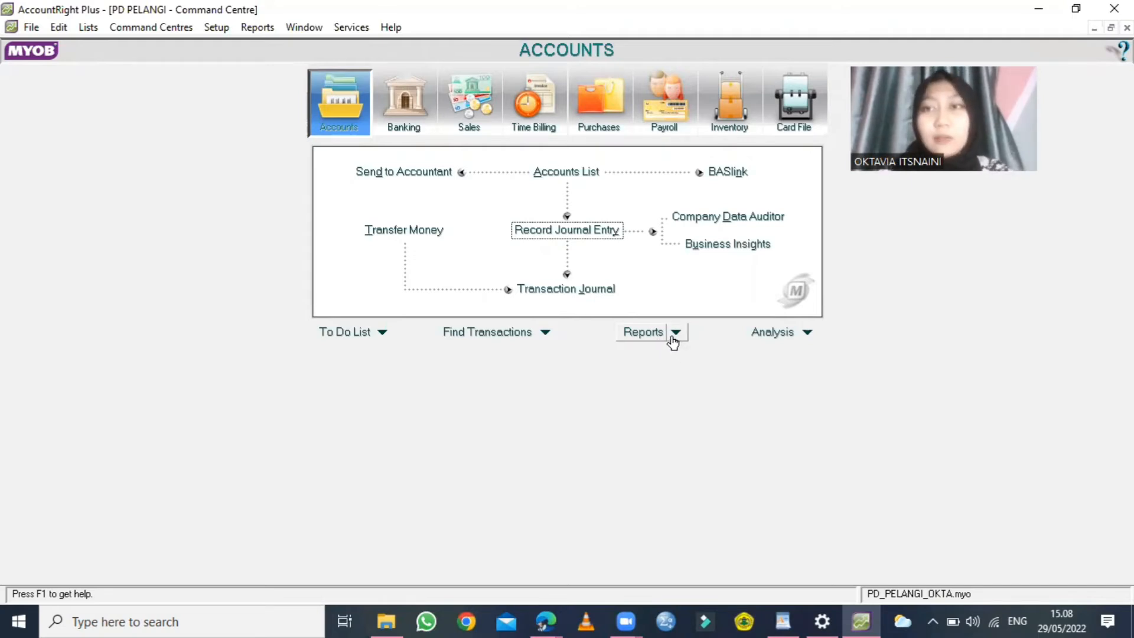
left_click(639, 338)
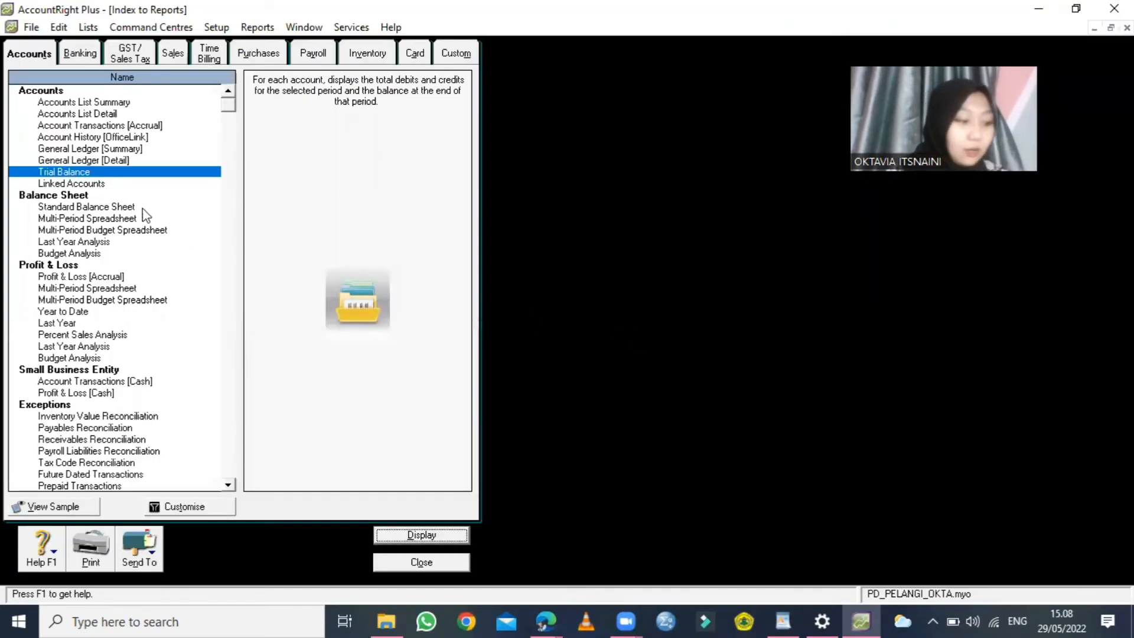
Step: Display the Profit & Loss [Accrual] report for December 2020 and maximize the report window
left_click(95, 277)
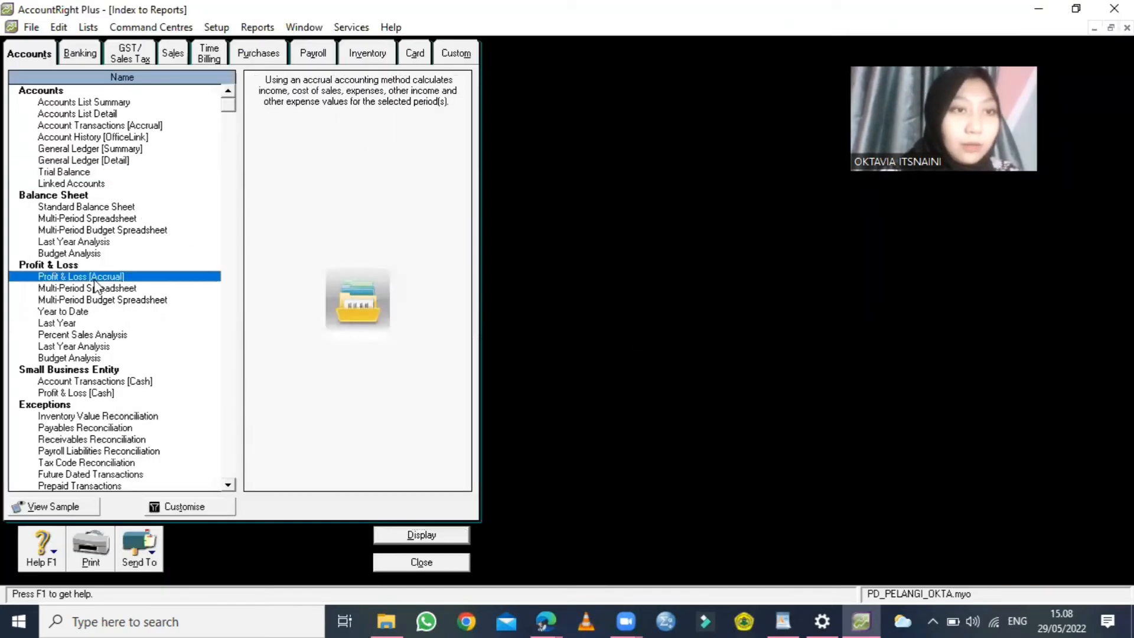
scroll(448, 437, "down", 10)
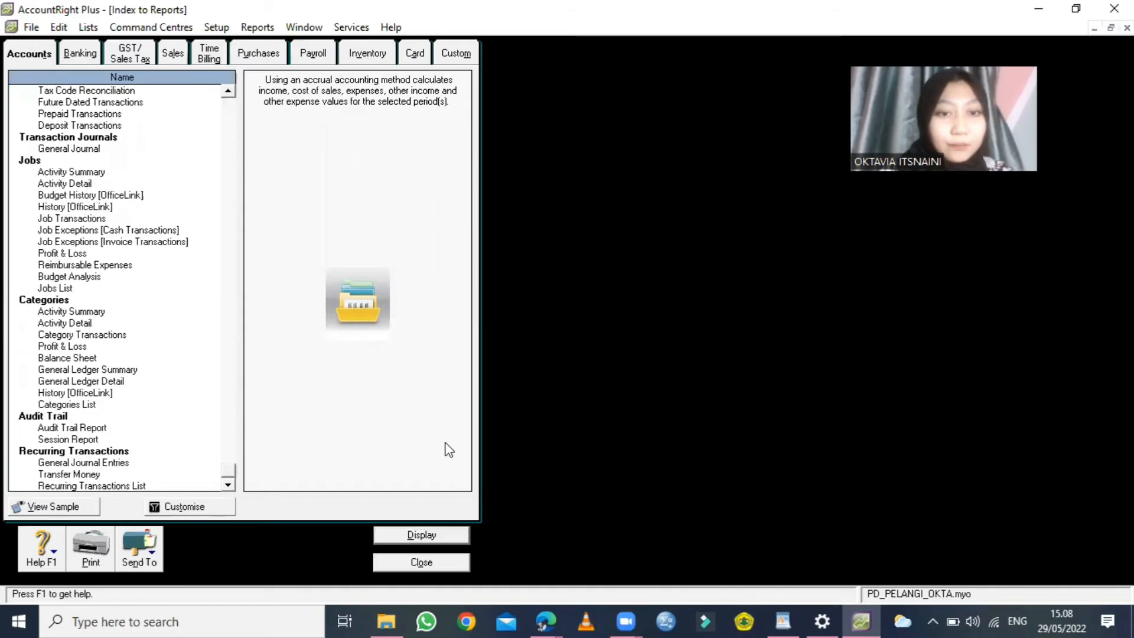
scroll(444, 445, "up", 10)
left_click(1110, 27)
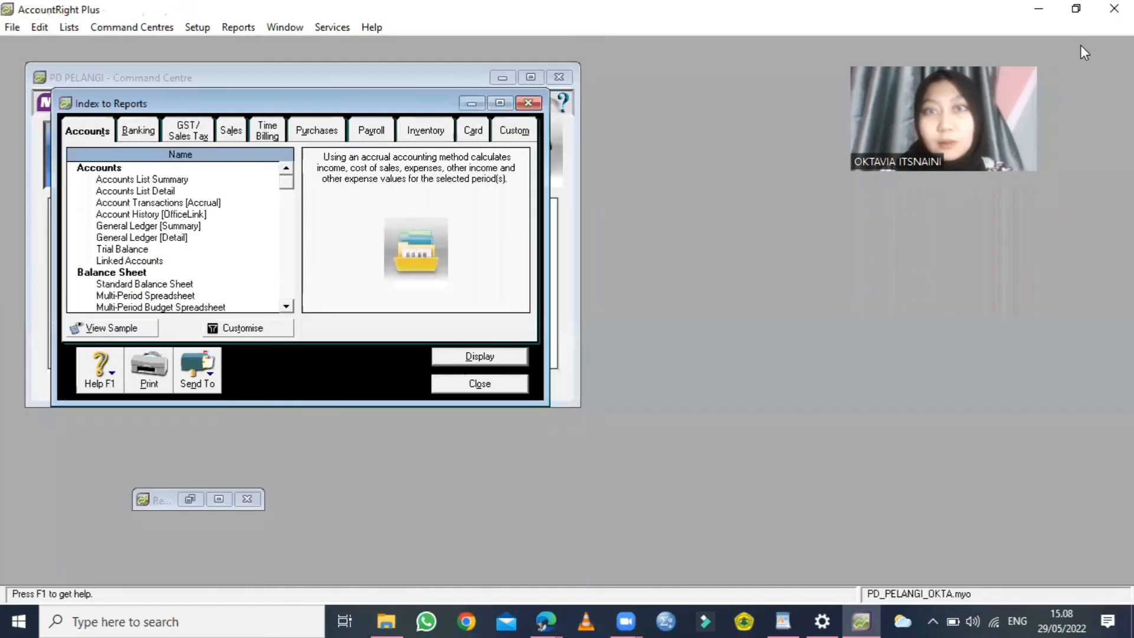
left_click(473, 356)
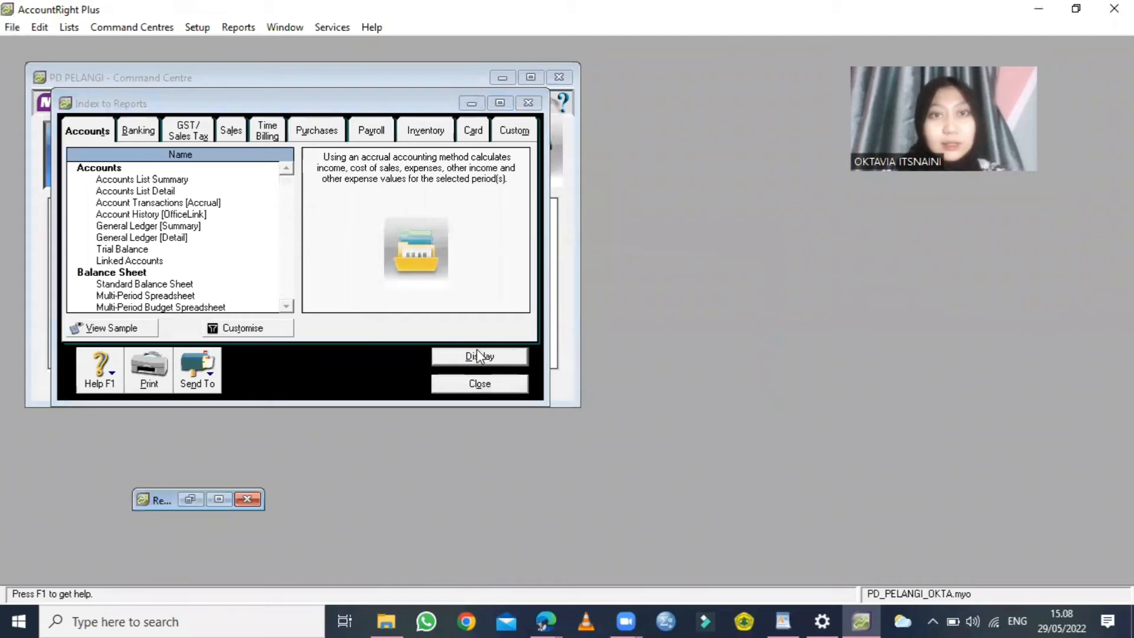
left_click(218, 499)
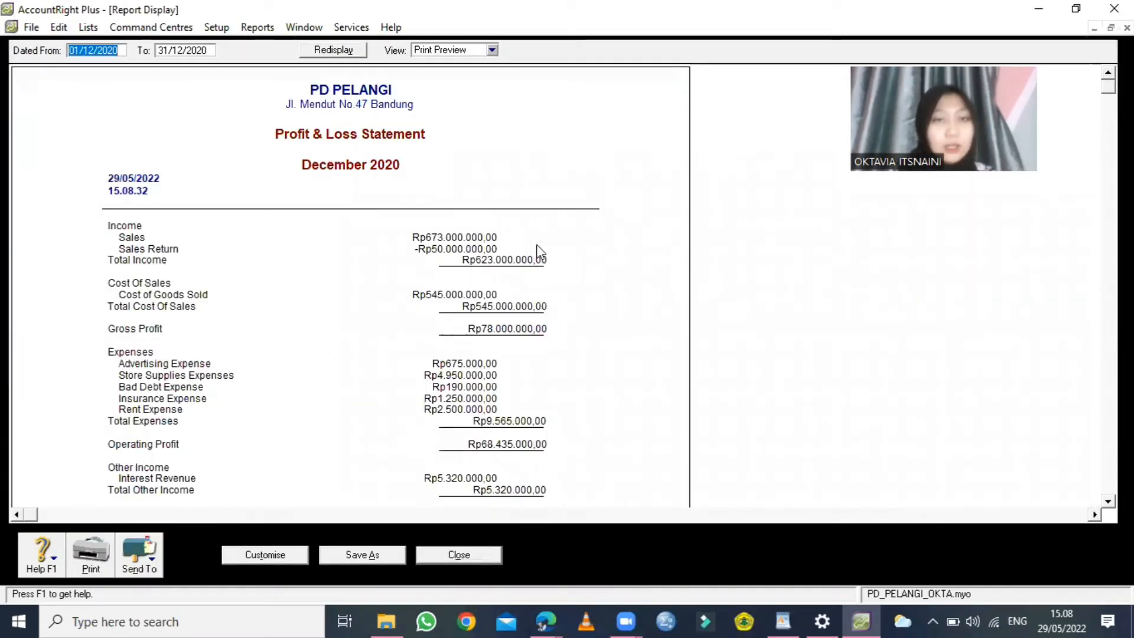
Step: Examine the December 2020 Profit & Loss Statement from the income section through Net Profit / (Loss)
scroll(539, 269, "down", 5)
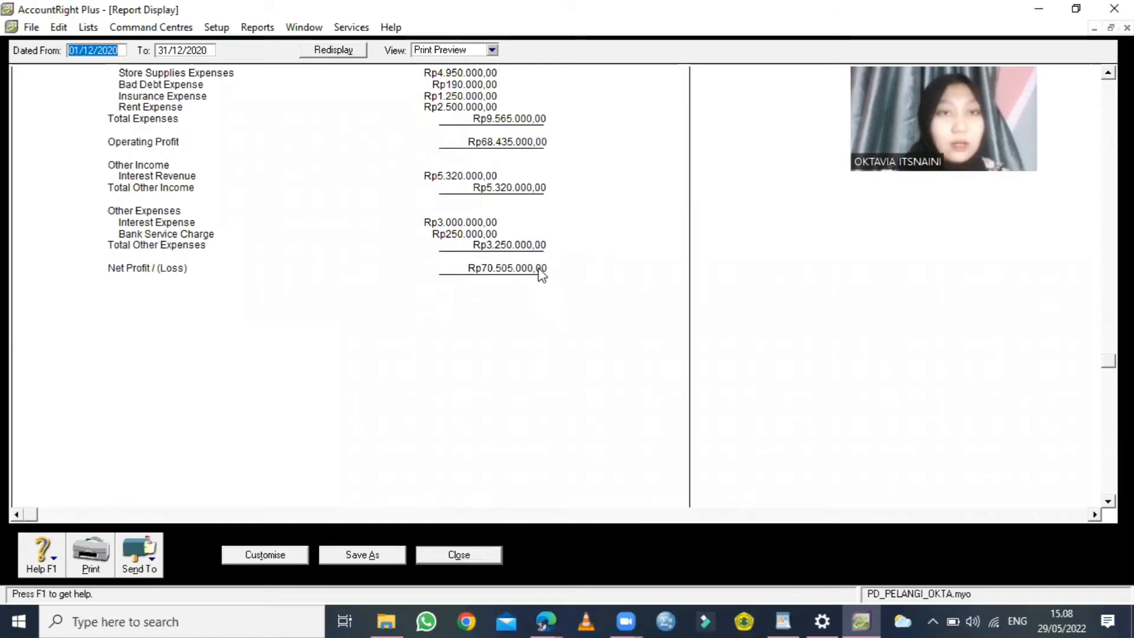
scroll(540, 274, "up", 5)
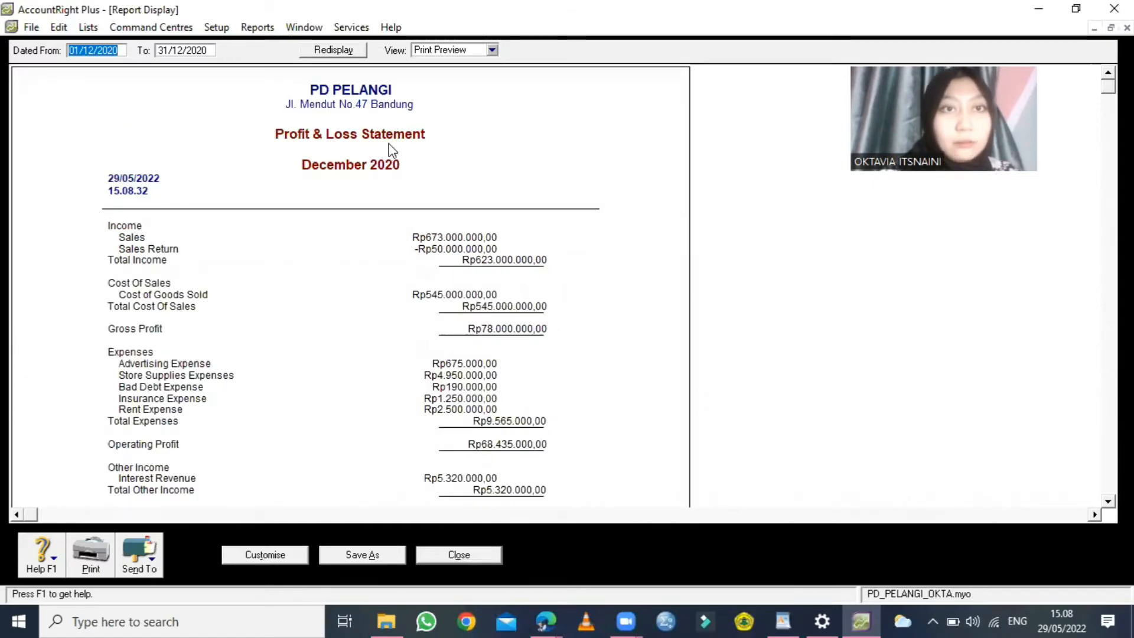
scroll(367, 152, "down", 5)
scroll(367, 152, "up", 5)
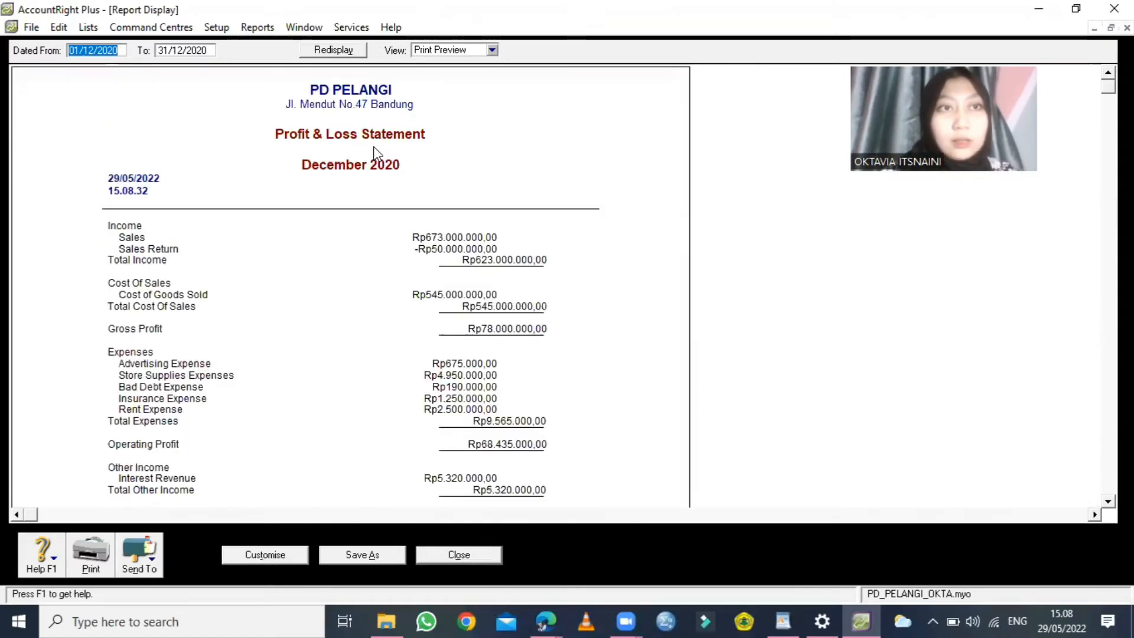
scroll(384, 195, "down", 5)
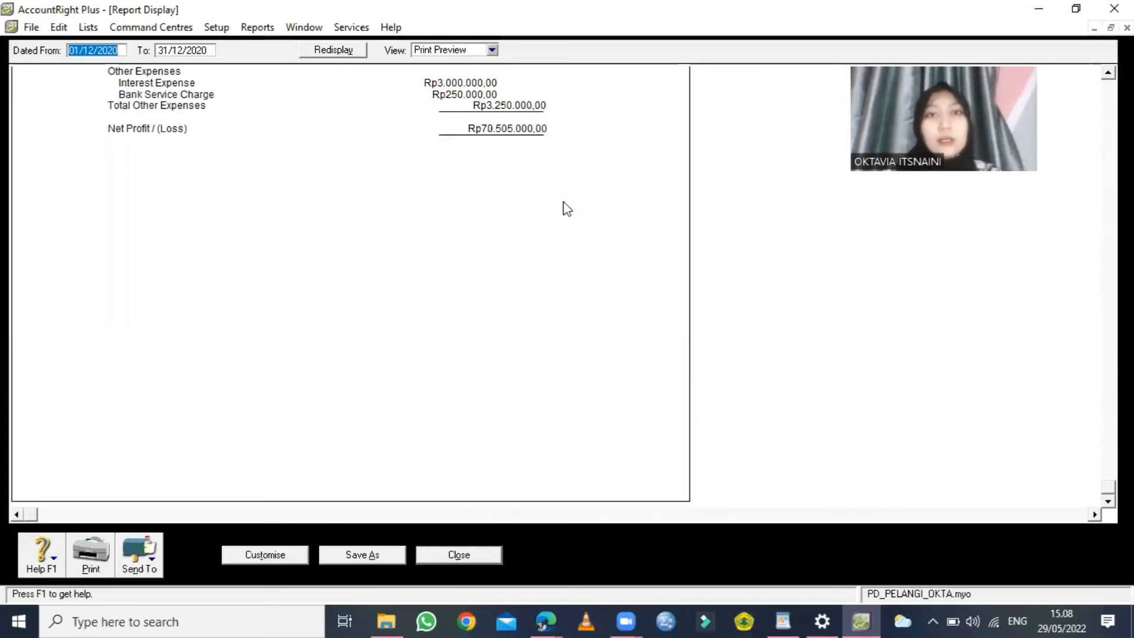
scroll(579, 176, "up", 3)
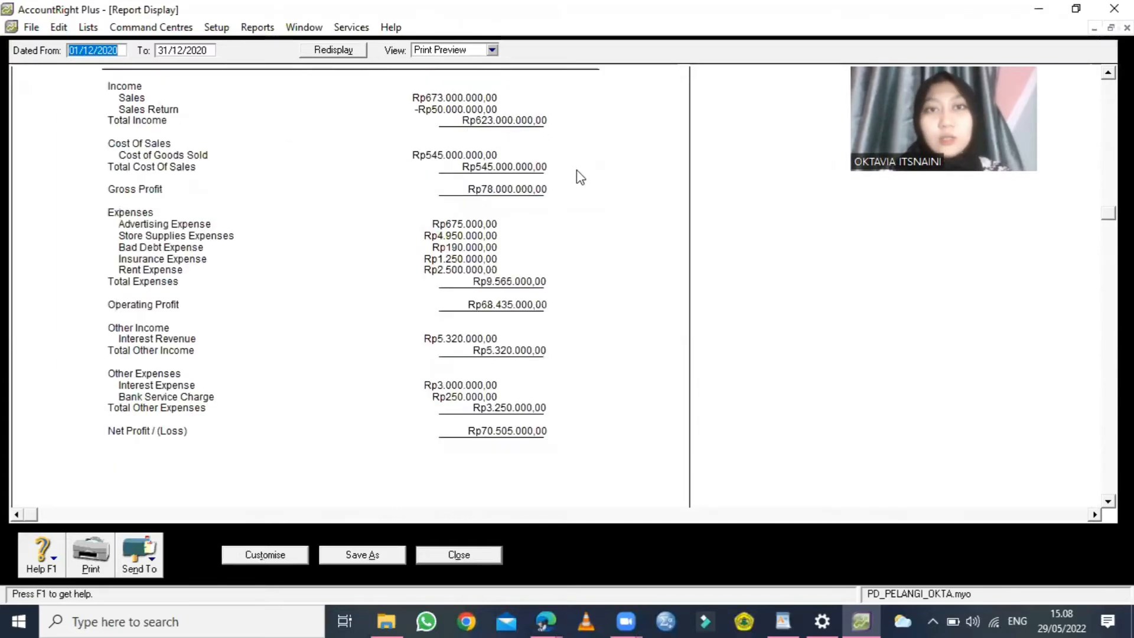
scroll(577, 177, "down", 3)
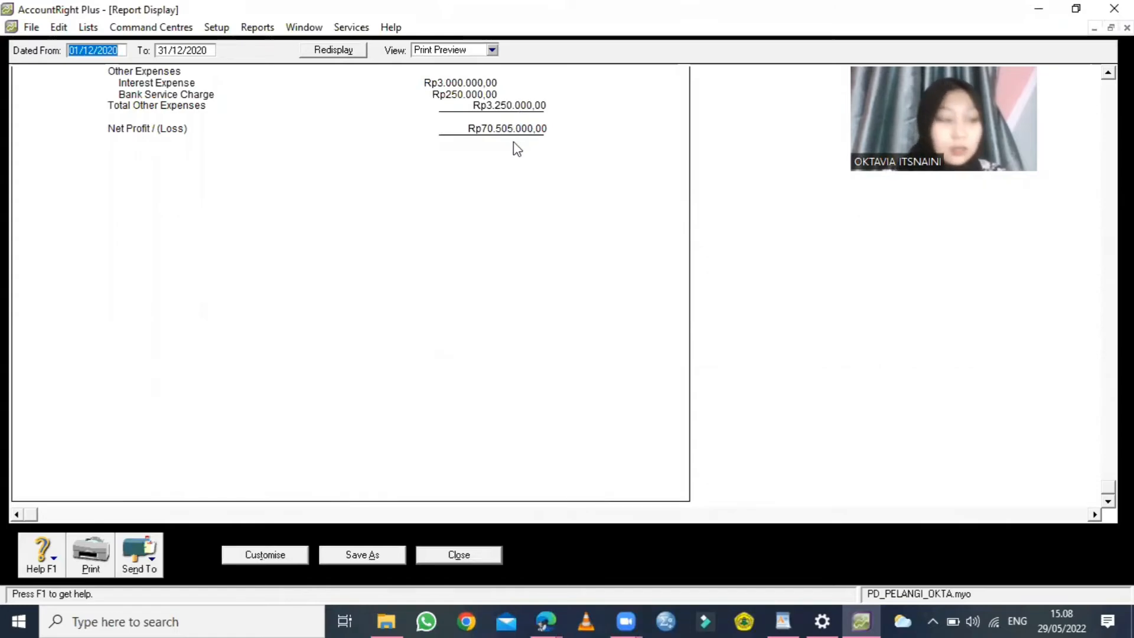
scroll(520, 143, "up", 5)
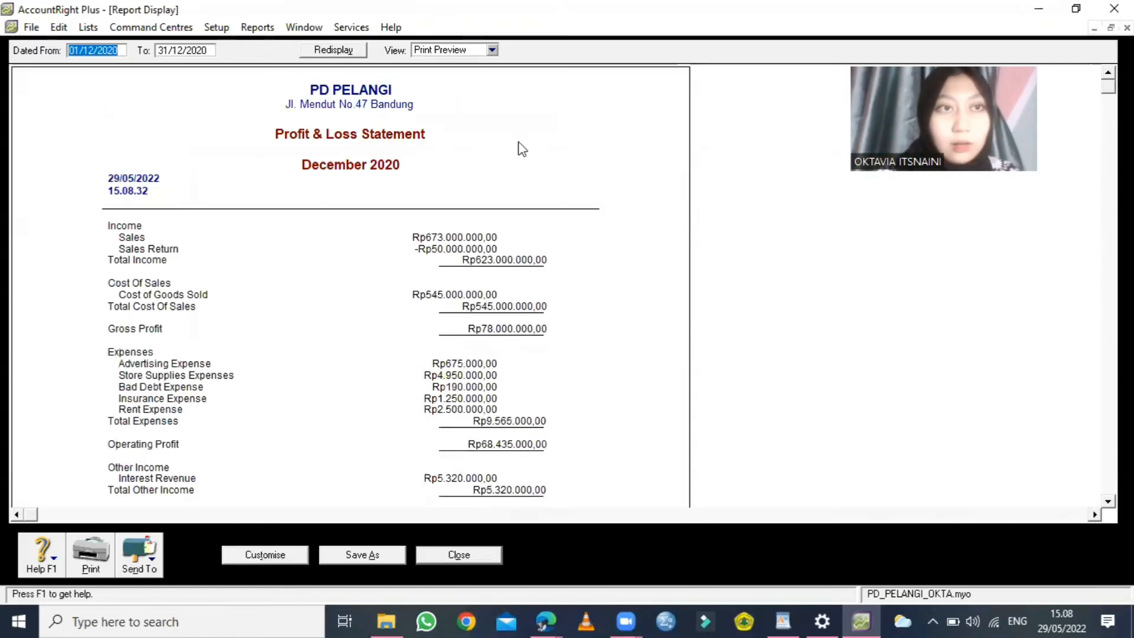
Step: Redisplay the Profit & Loss Statement with the start date set to 01/01/2020, then review and close it
left_click(96, 51)
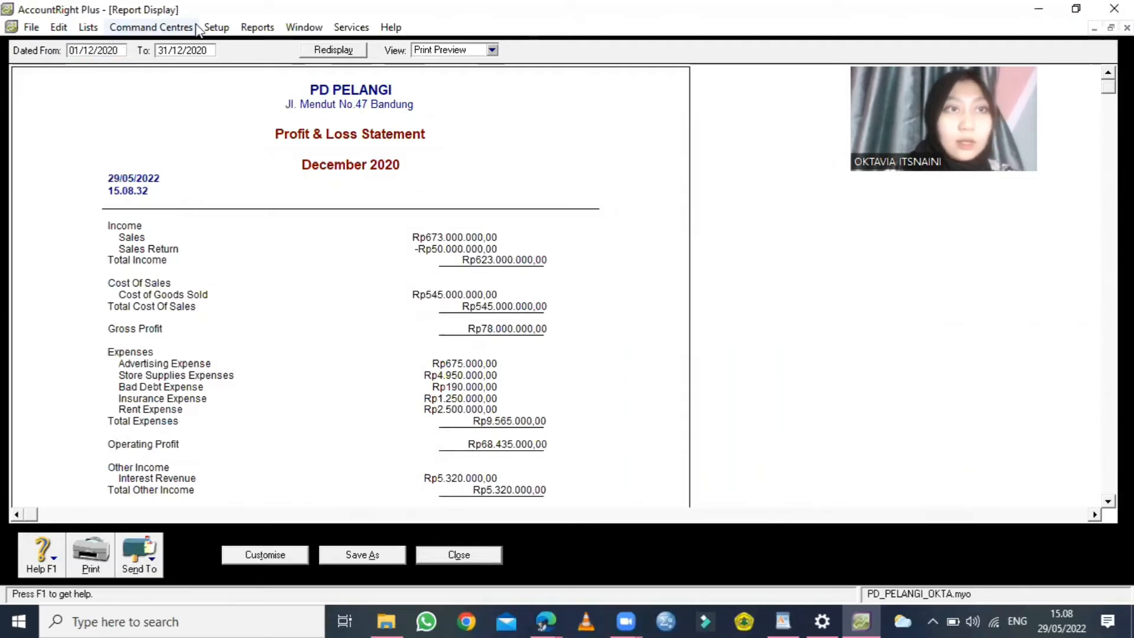
key("BackSpace")
key("BackSpace")
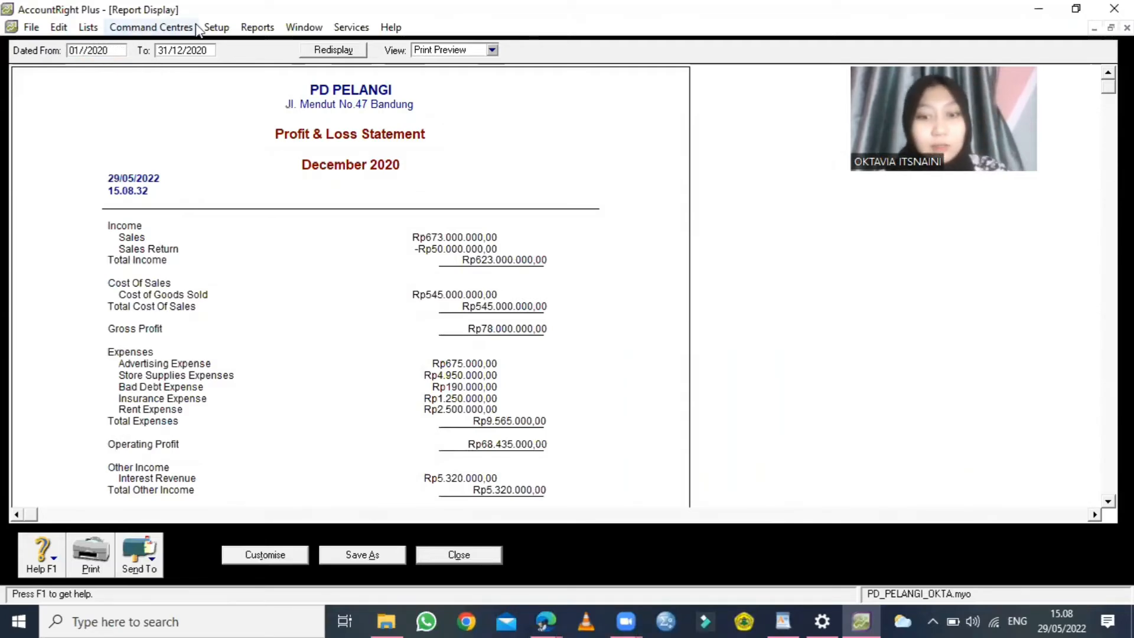
type("01")
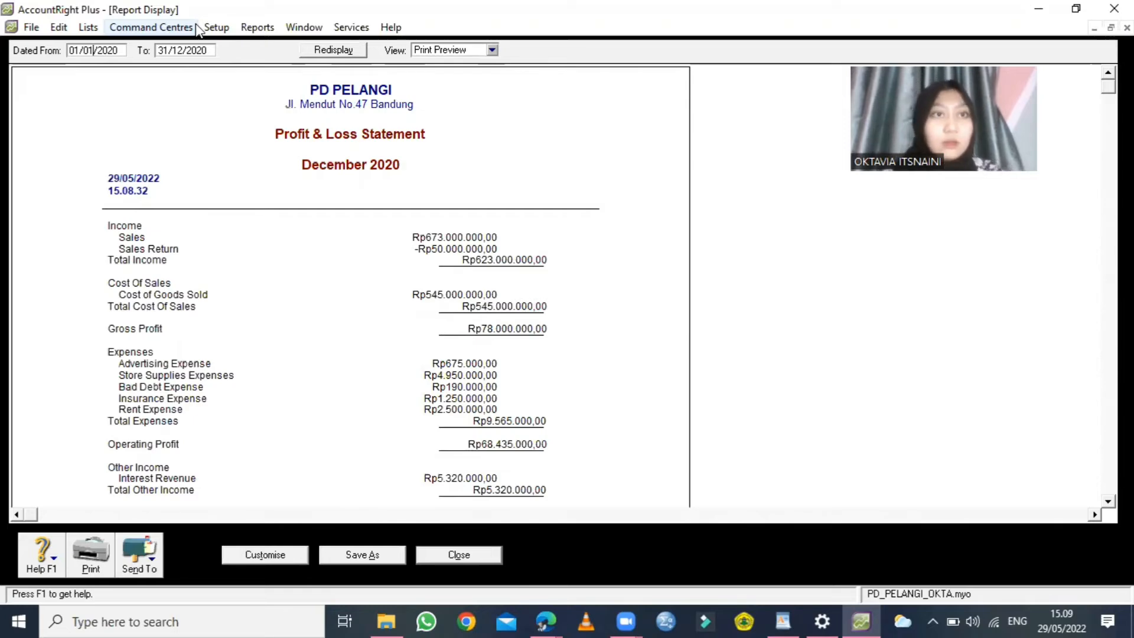
left_click(343, 50)
scroll(522, 147, "down", 10)
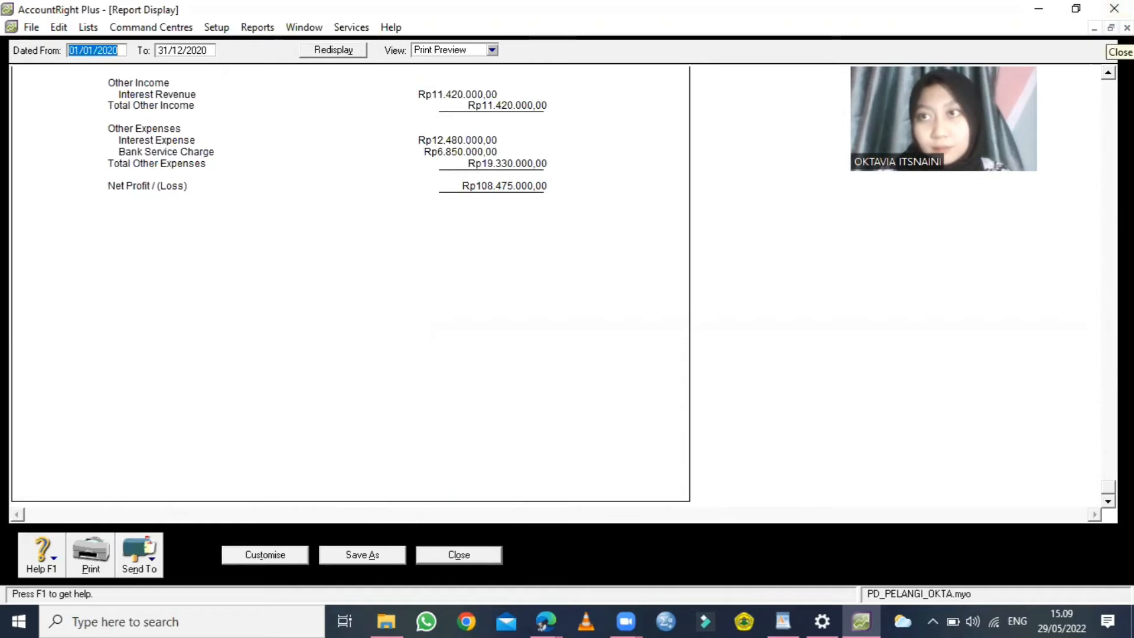
left_click(1126, 28)
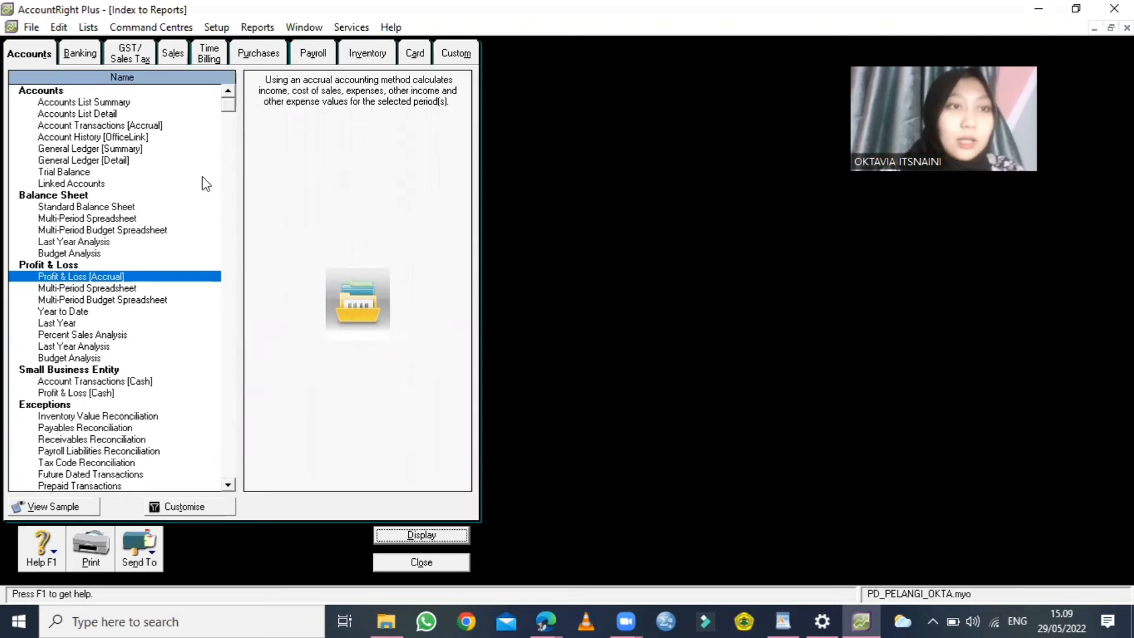
Step: Display the Standard Balance Sheet report as of 31/12/2020 and maximize the report window
left_click(118, 207)
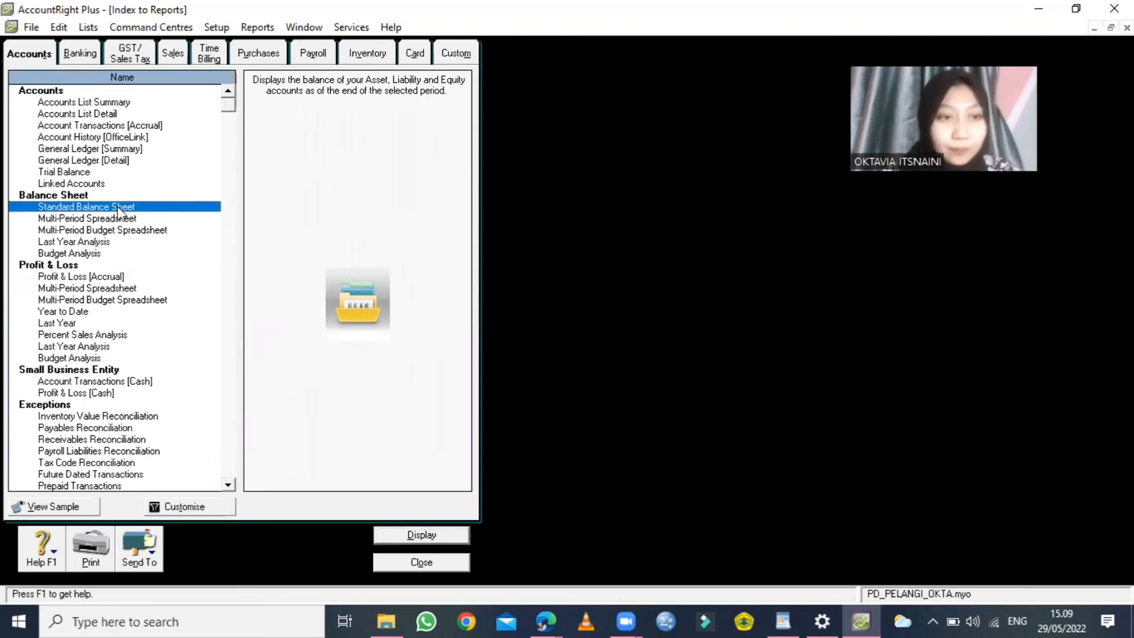
scroll(283, 324, "down", 9)
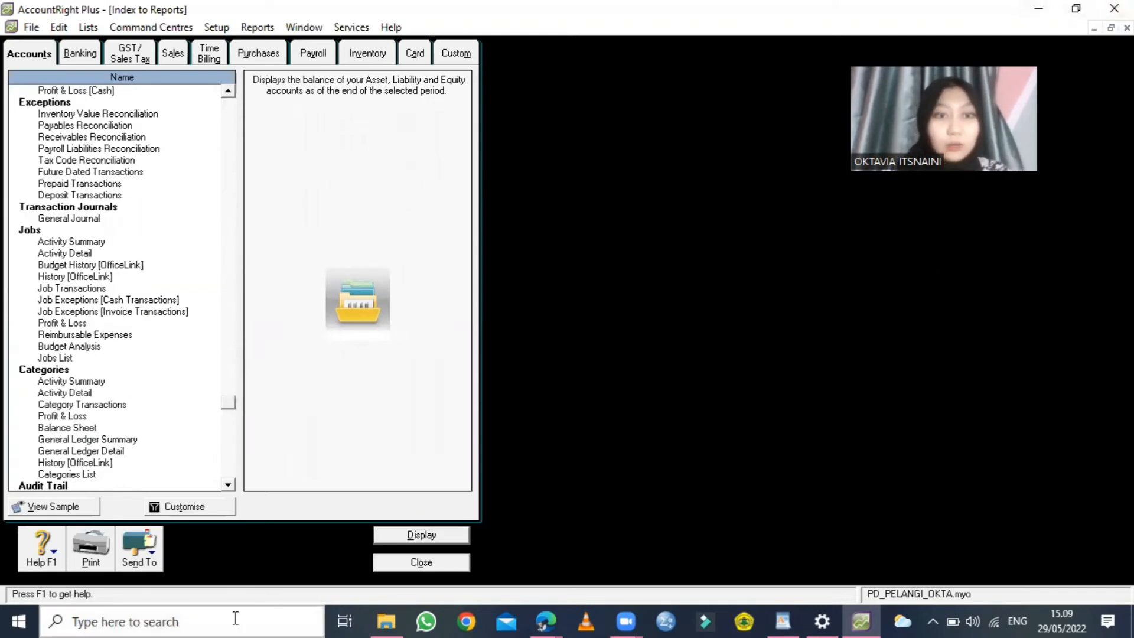
left_click(1110, 27)
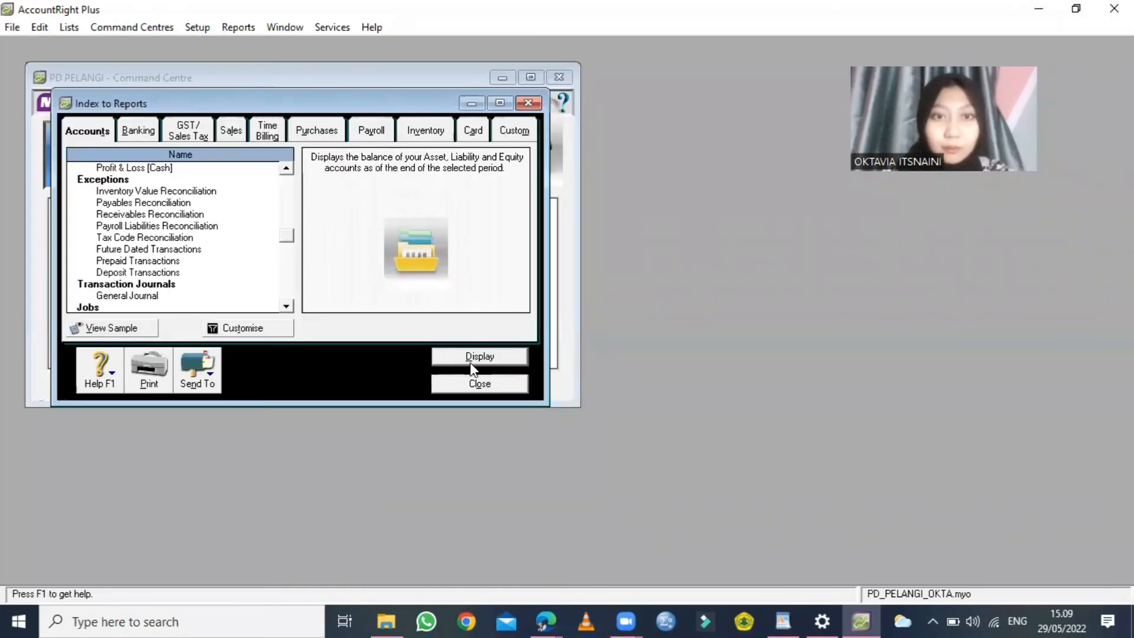
left_click(470, 362)
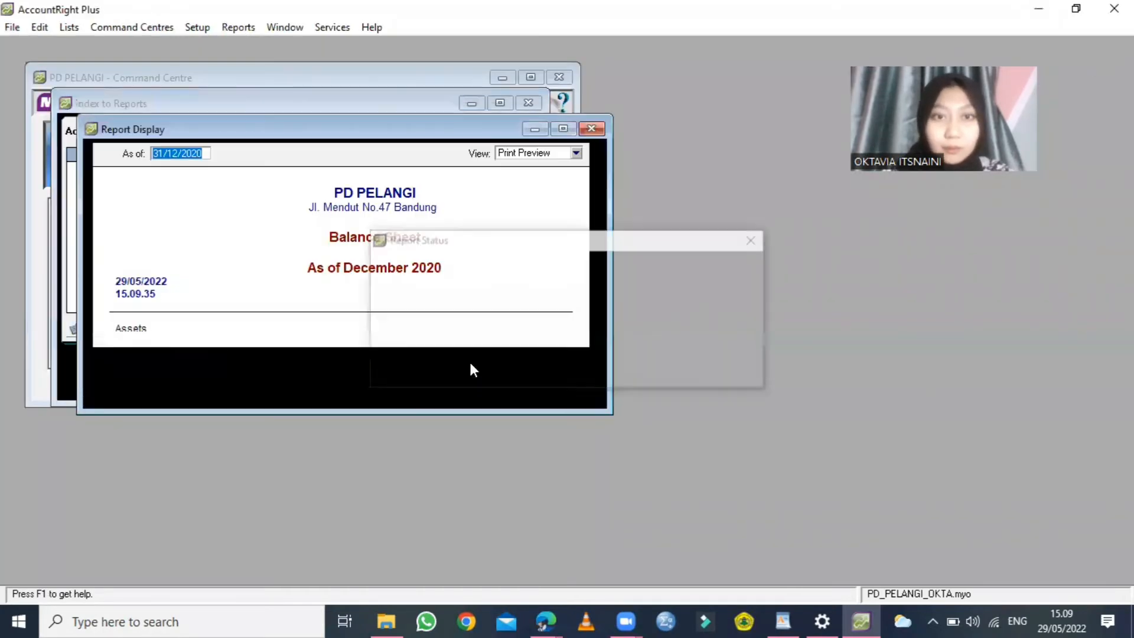
left_click(563, 129)
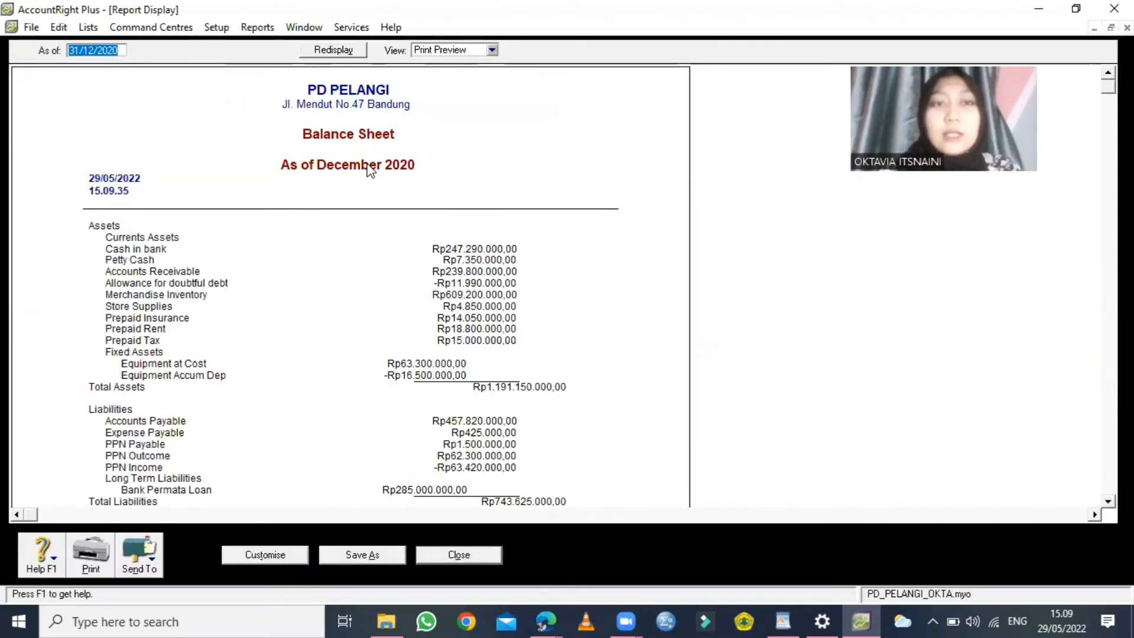
Step: Review the December 2020 Balance Sheet from assets through total equity and close the report
scroll(366, 171, "down", 10)
scroll(366, 171, "up", 10)
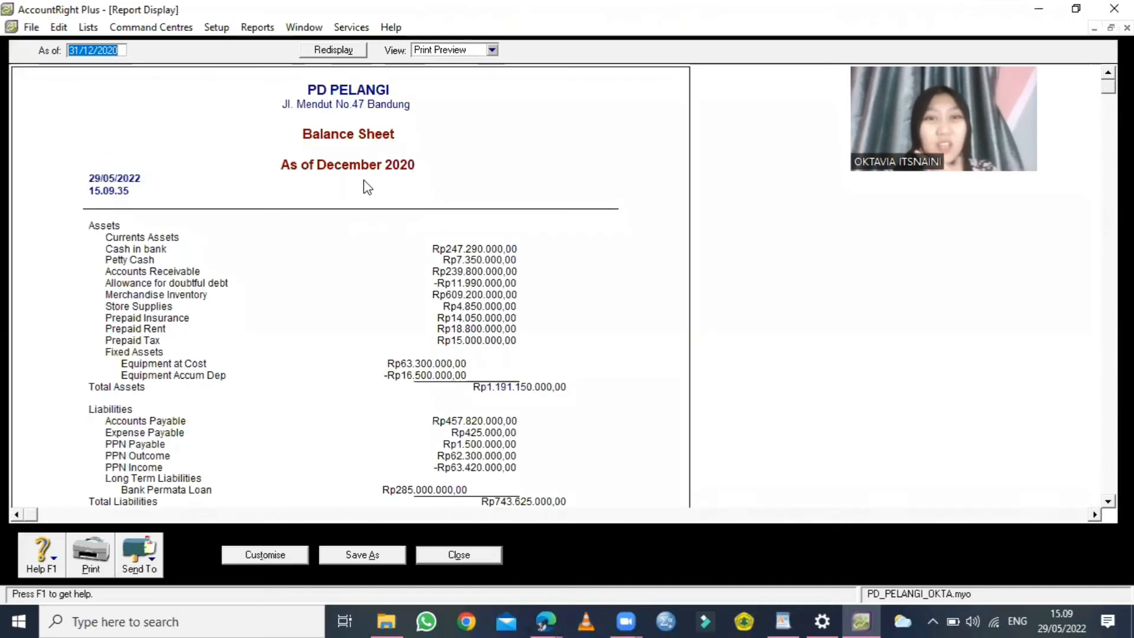
scroll(367, 178, "down", 7)
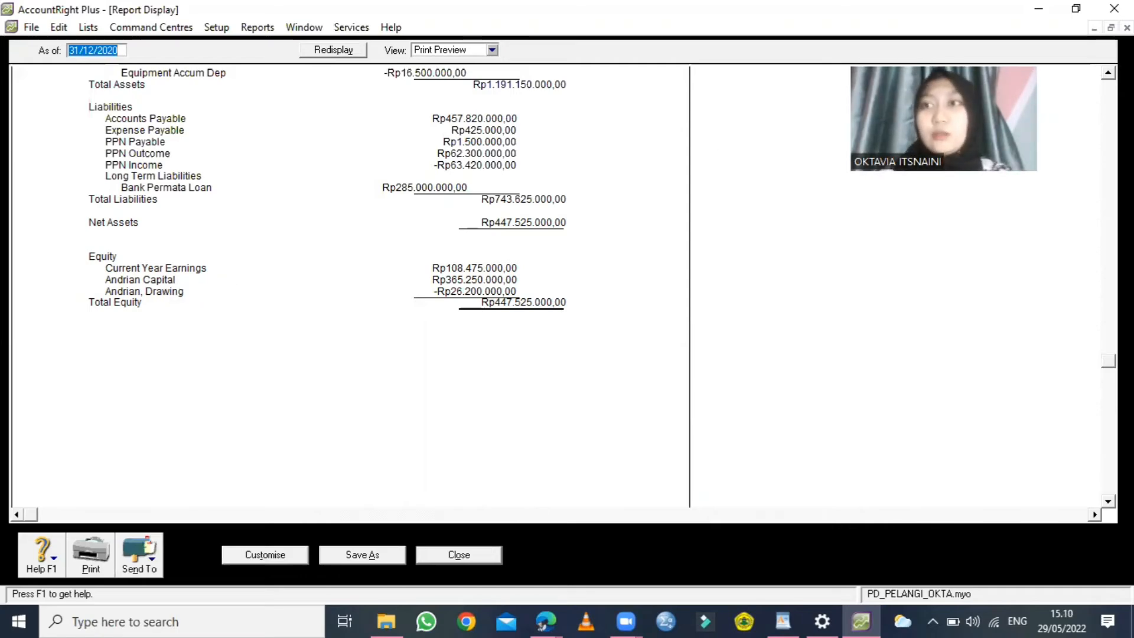
left_click(1126, 27)
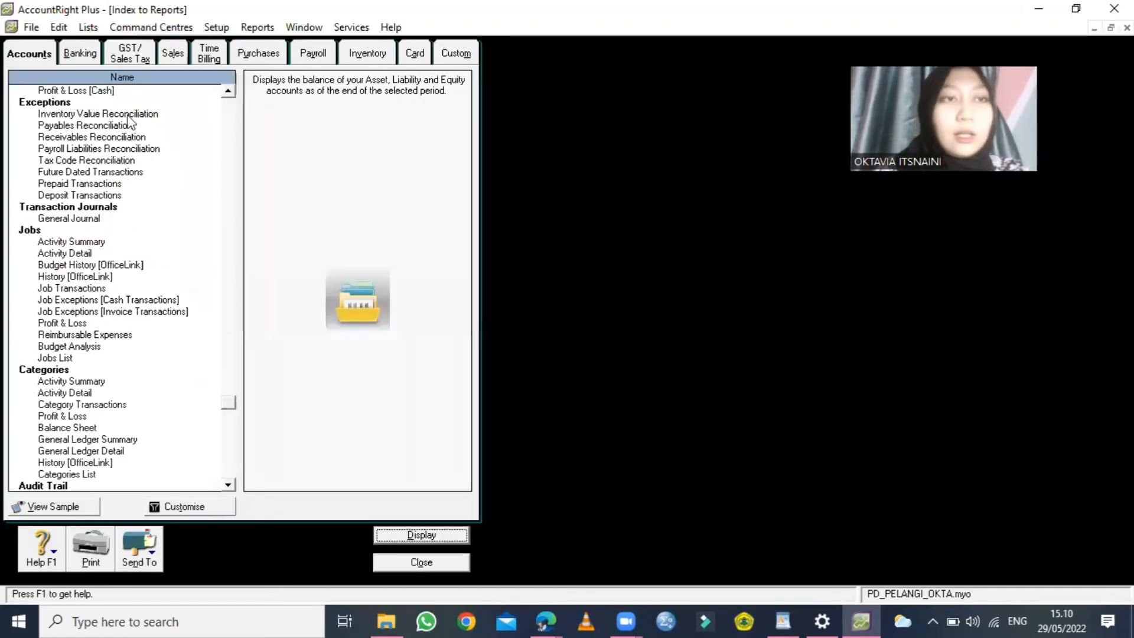
Step: Display the banking Statement of Cash Flow with the period starting in December, and review it down to the end-of-period cash
left_click(86, 55)
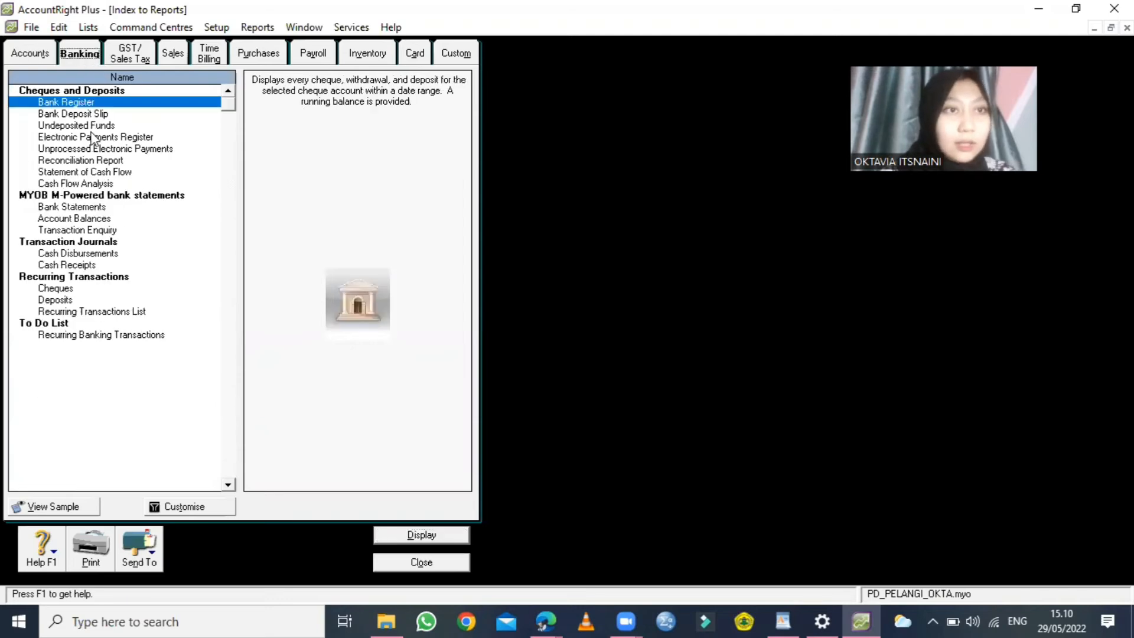
left_click(102, 171)
left_click(1110, 28)
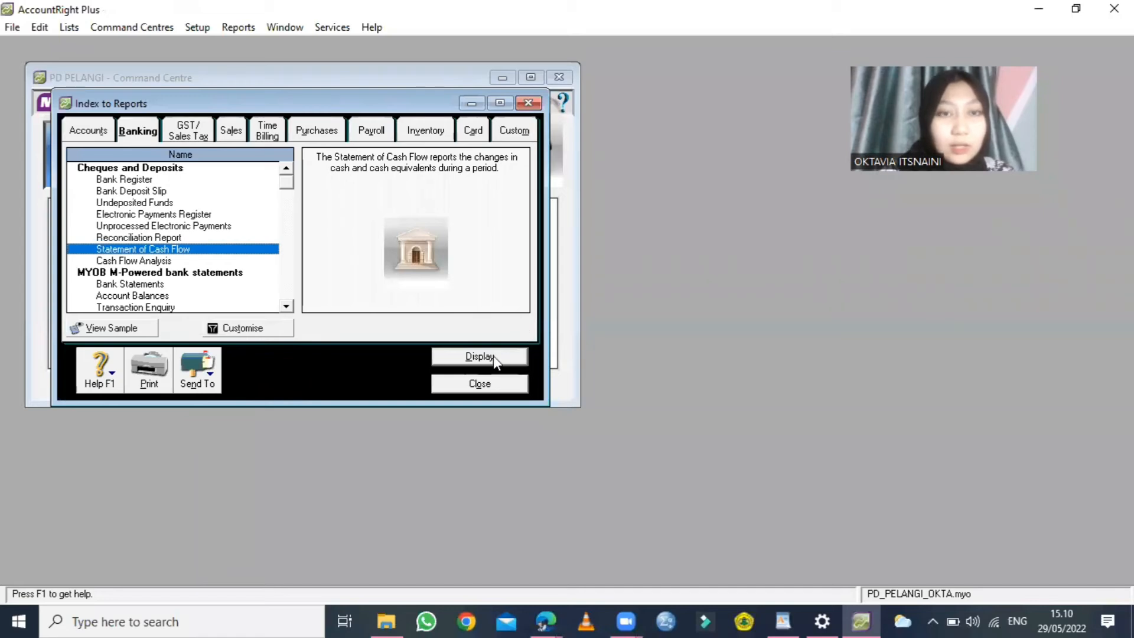
left_click(253, 326)
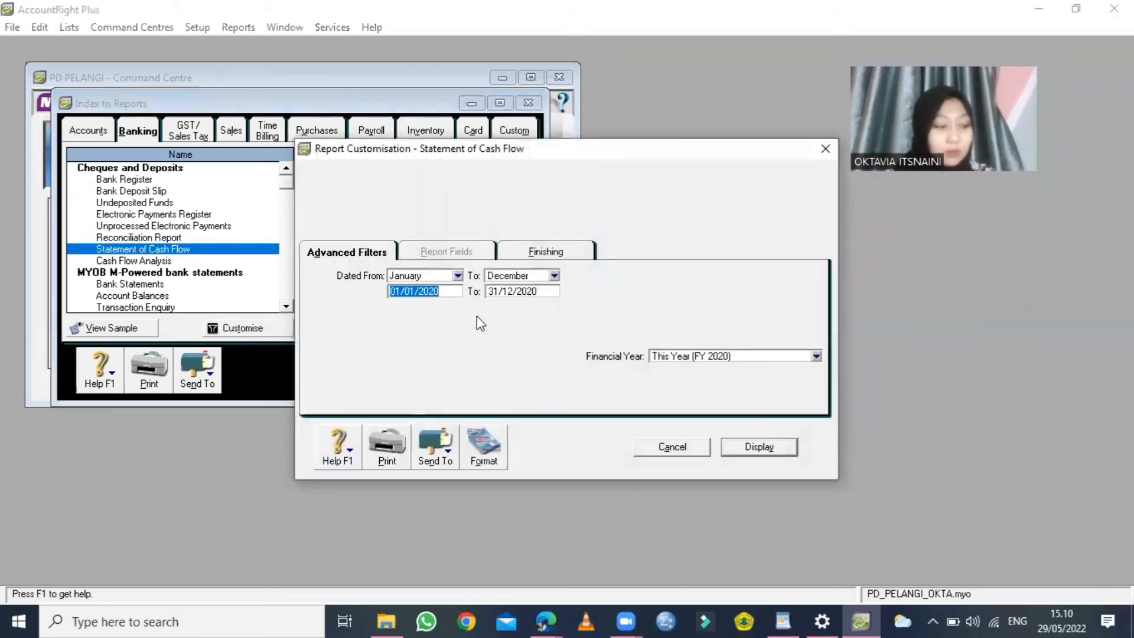
left_click(459, 275)
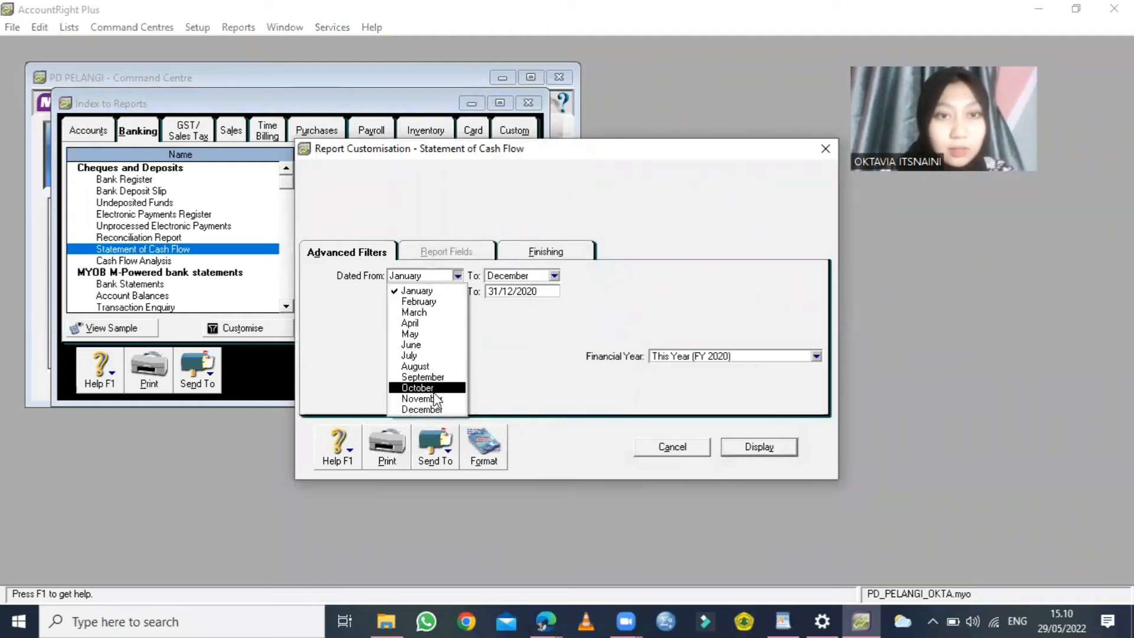
left_click(422, 409)
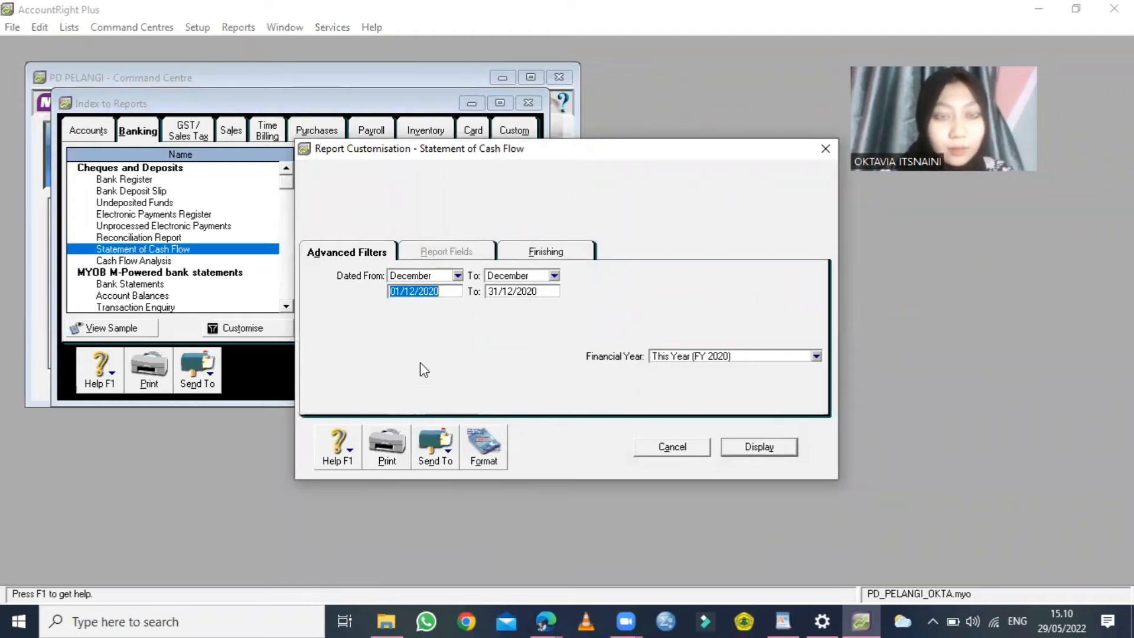
left_click(759, 447)
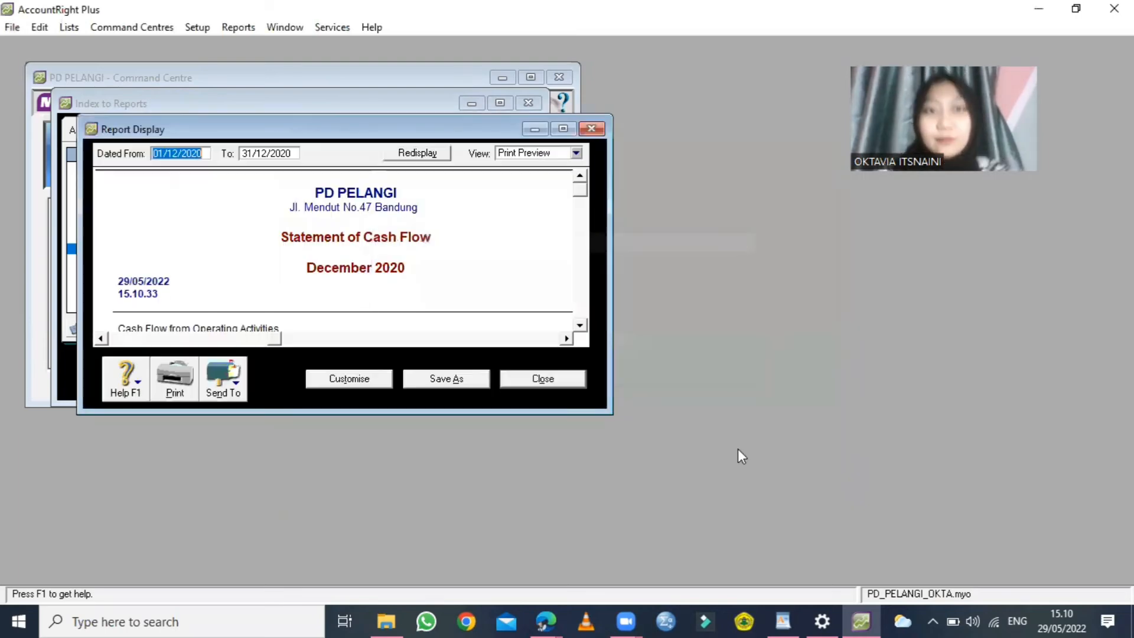
left_click(565, 127)
scroll(632, 263, "down", 5)
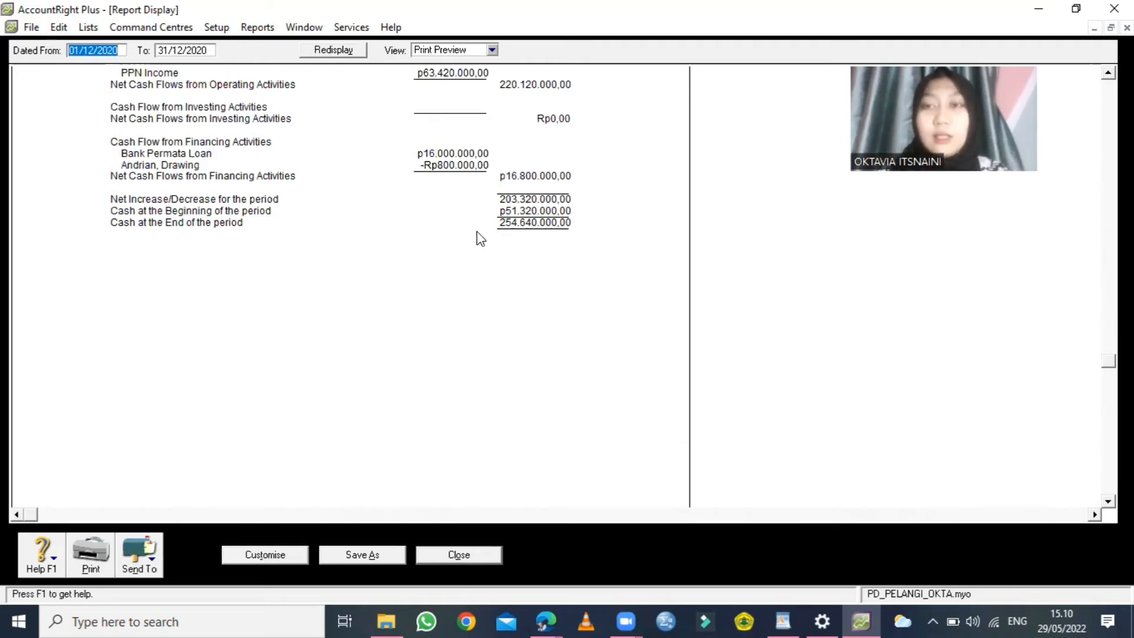
Step: Leave the cash flow report, display the December 2020 Trial Balance in a maximized window, and close it after review
left_click(1094, 28)
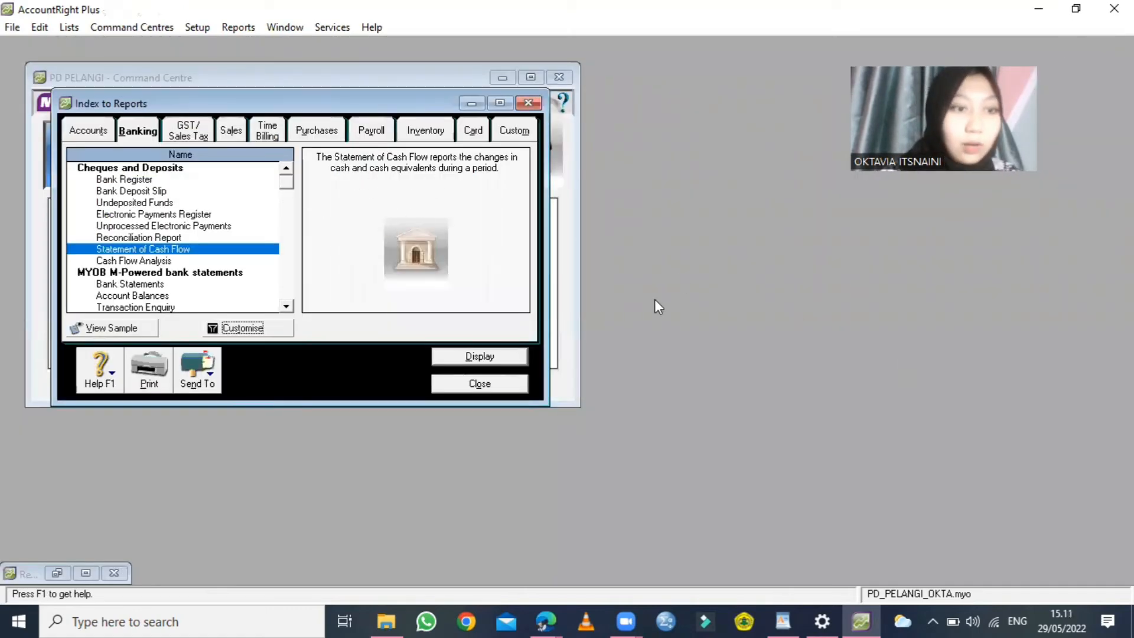
left_click(98, 133)
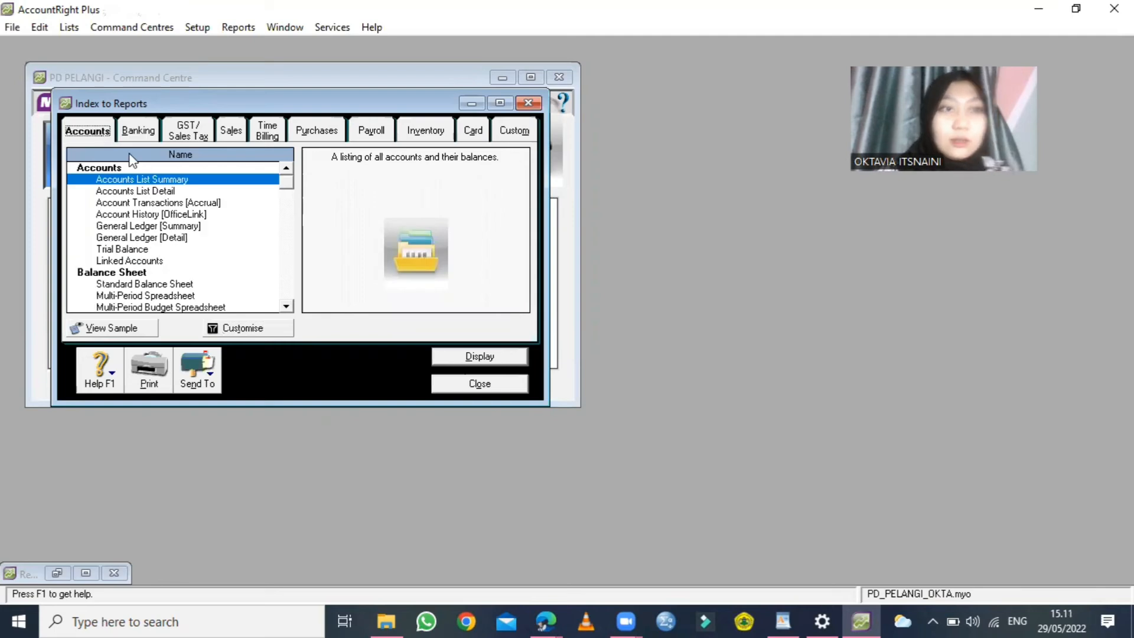
left_click(131, 255)
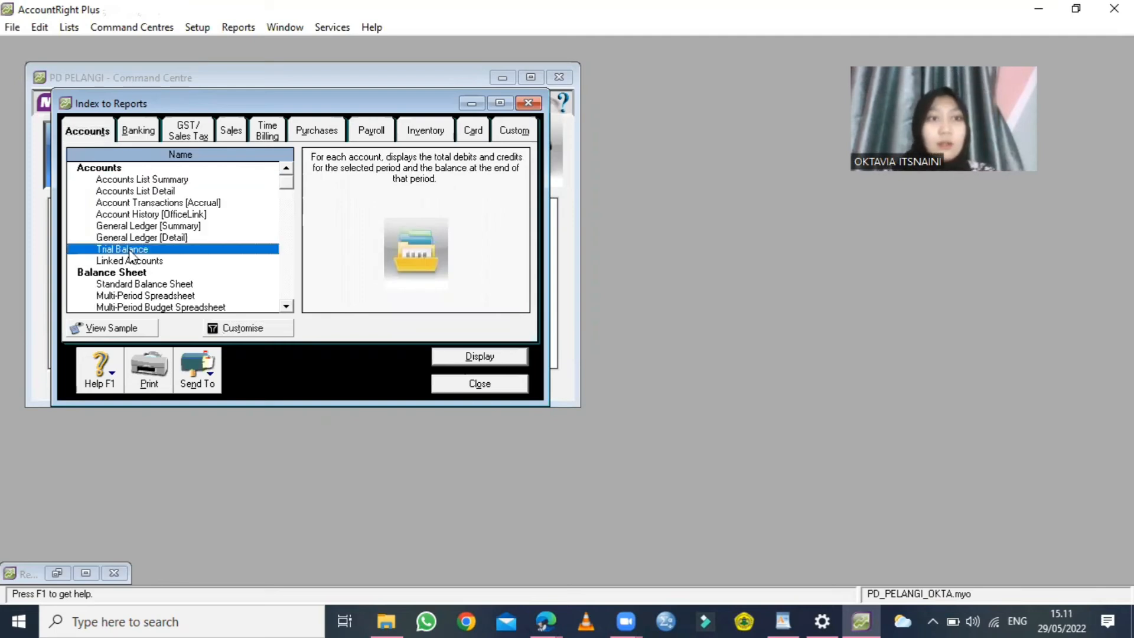
left_click(478, 353)
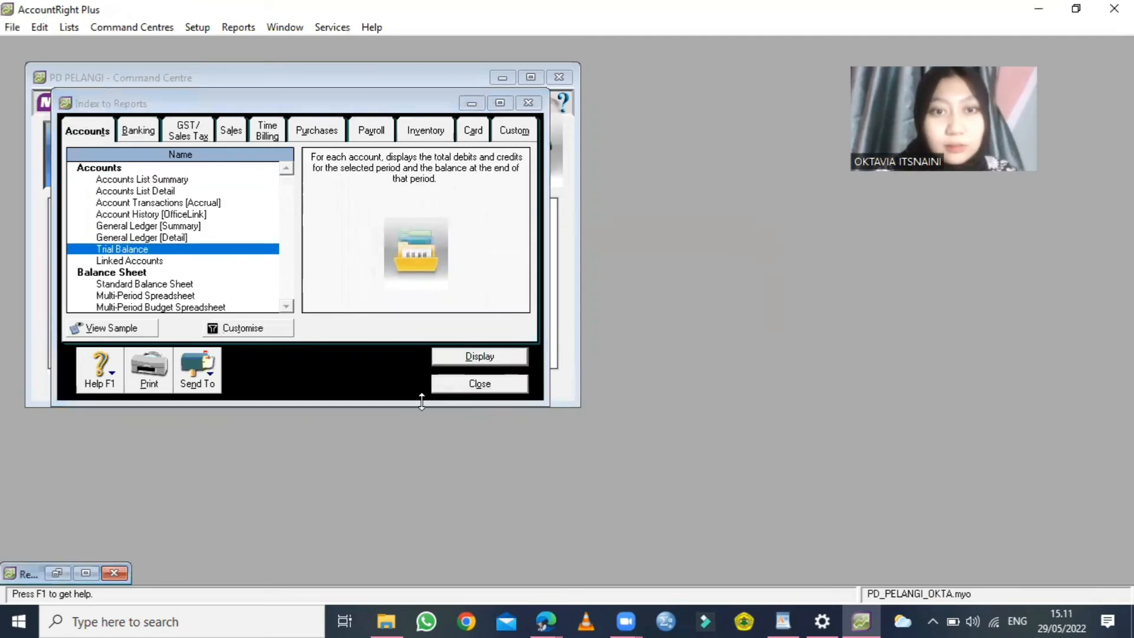
left_click(85, 571)
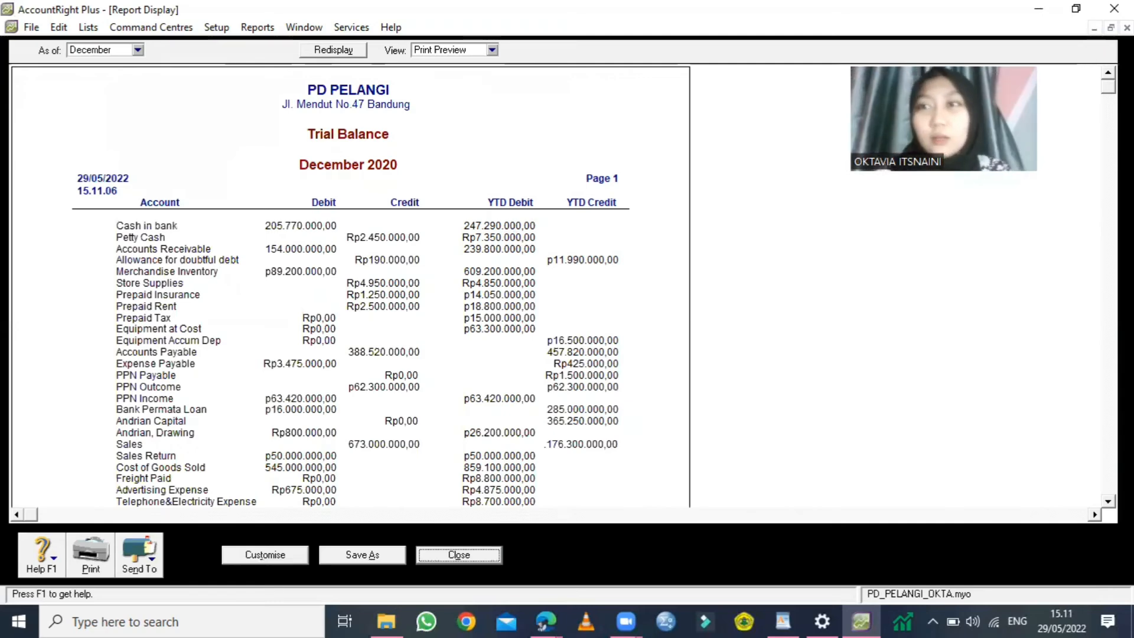
left_click(1126, 28)
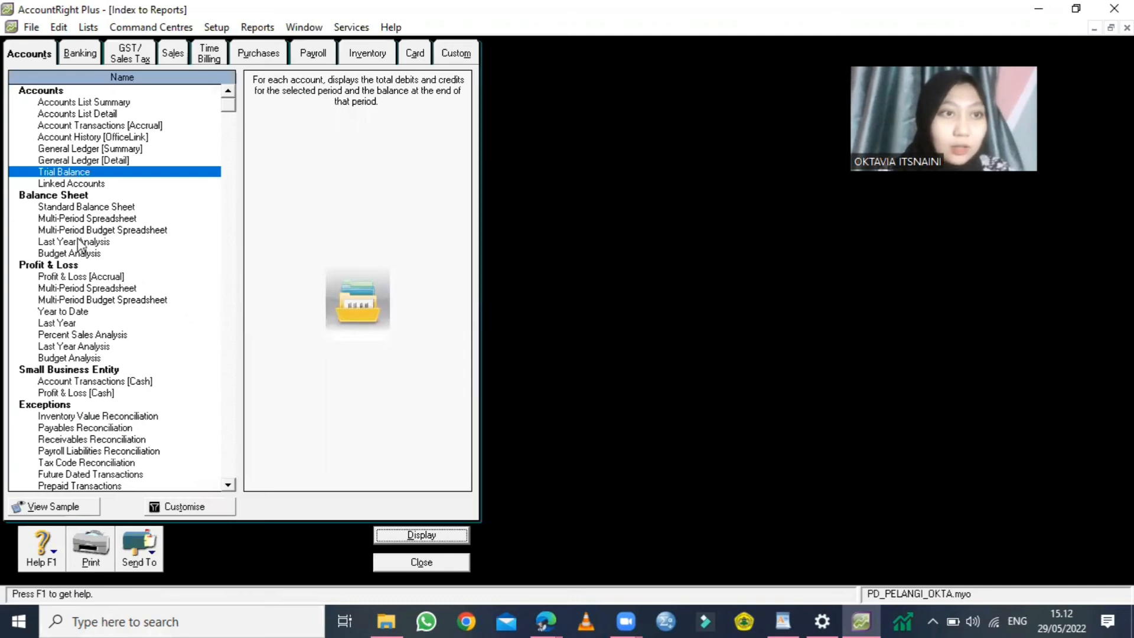
Step: Display the Statement of Cash Flow for 01/12/2020 to 31/12/2020 again, review it down to the end-of-period cash, and close it
left_click(88, 58)
left_click(91, 172)
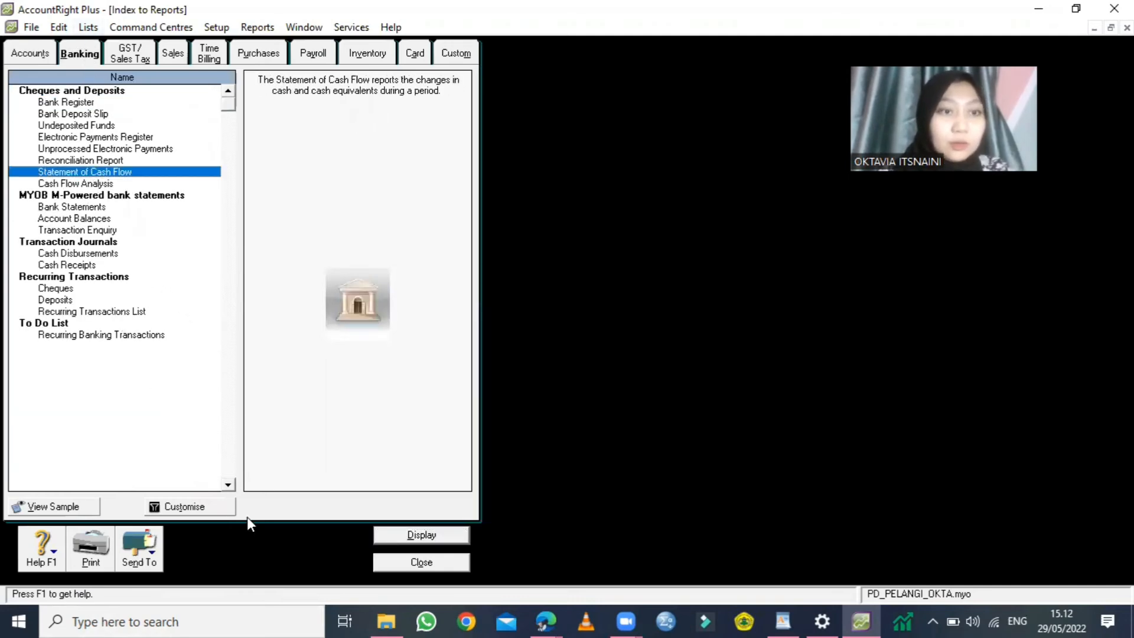
left_click(213, 503)
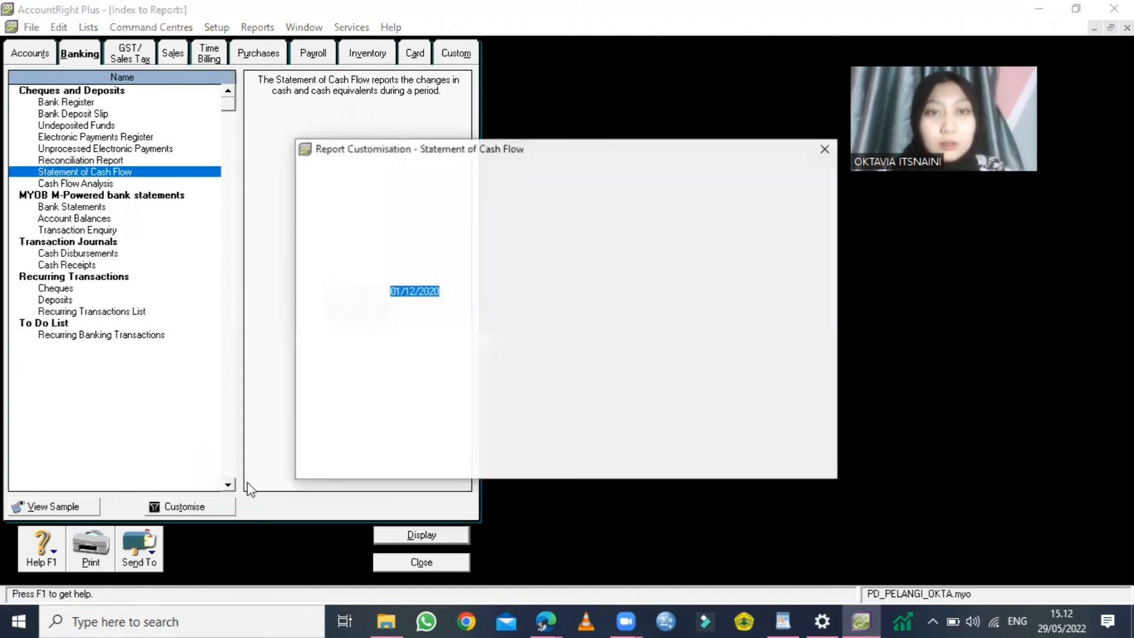
left_click(760, 447)
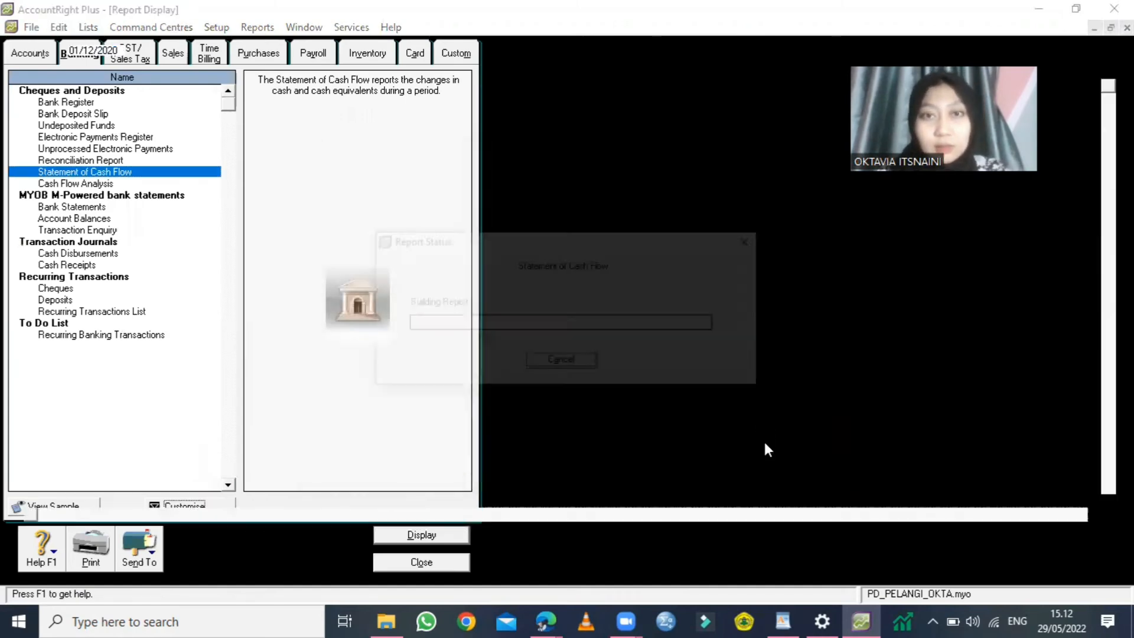
scroll(530, 414, "down", 5)
scroll(525, 413, "up", 5)
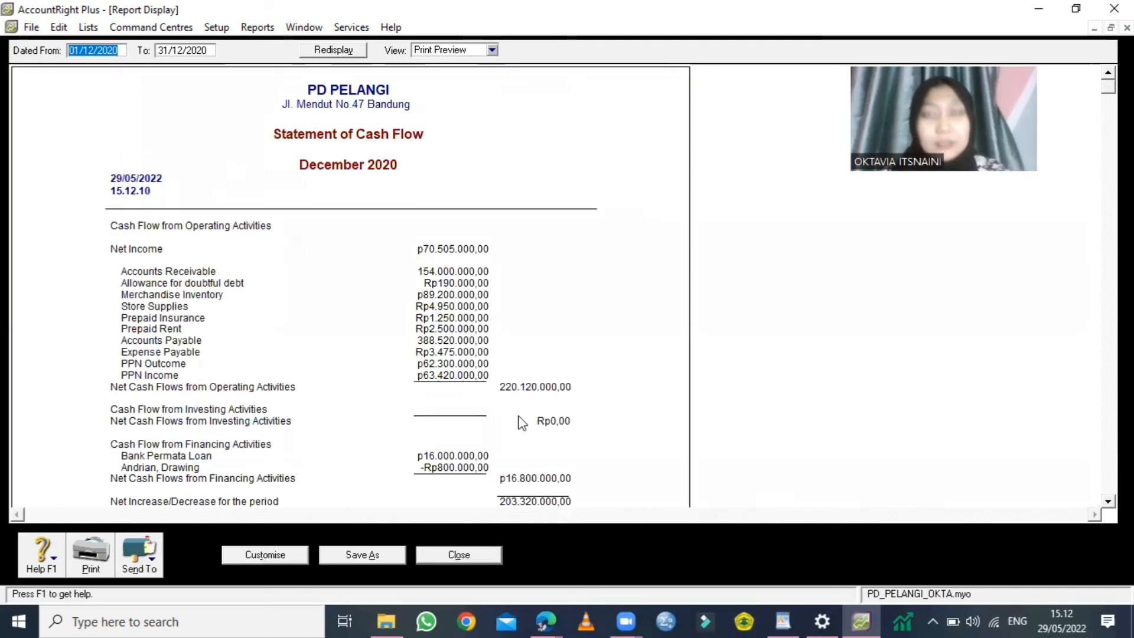
scroll(520, 412, "down", 1)
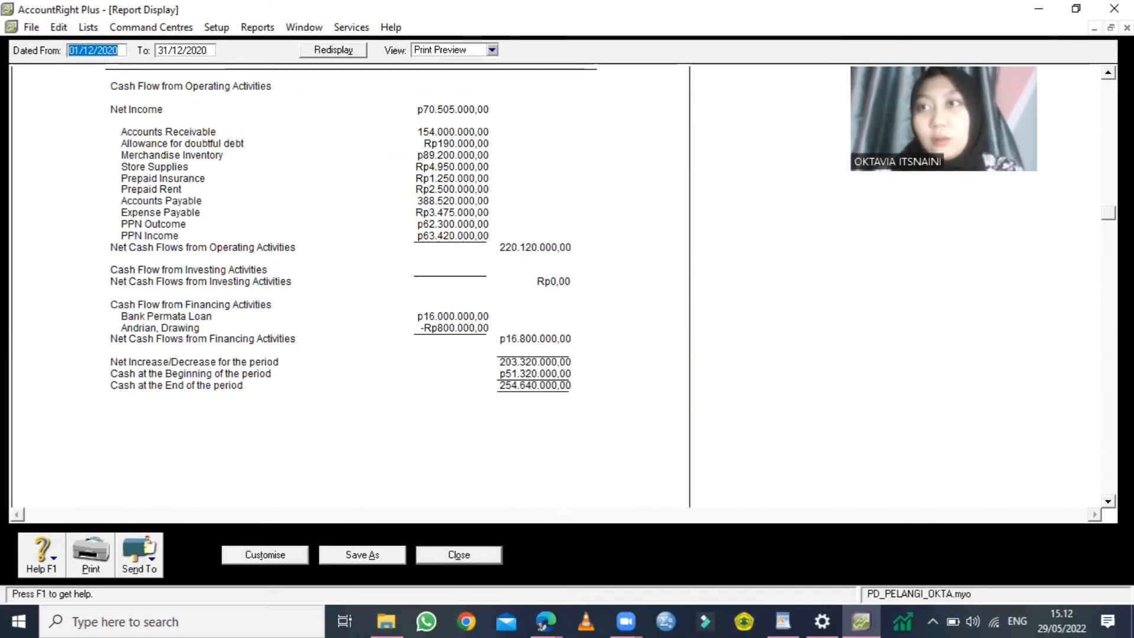
left_click(1126, 27)
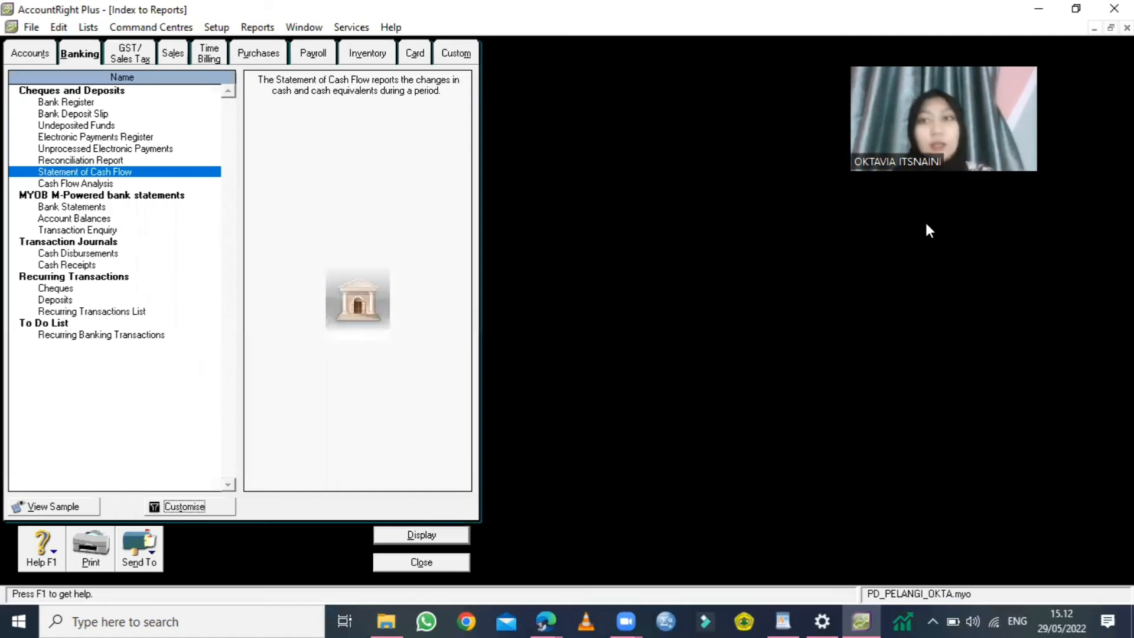
Step: Display the sales Customer Ledger report for all customers, dated 01/12/2020 to 31/12/2020
left_click(177, 57)
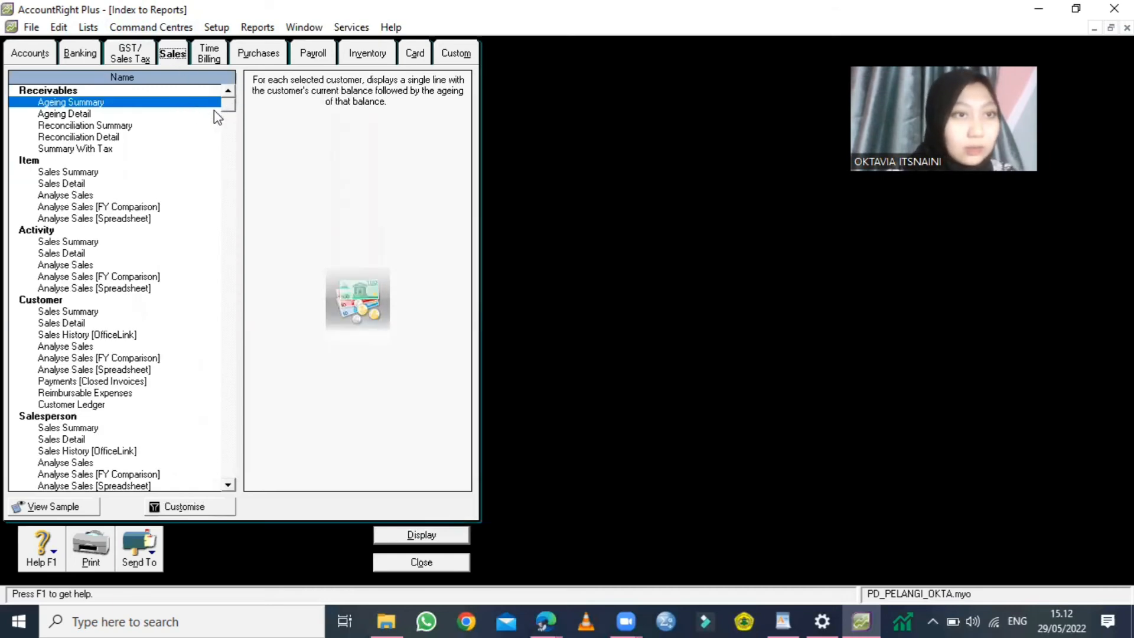
scroll(89, 155, "down", 7)
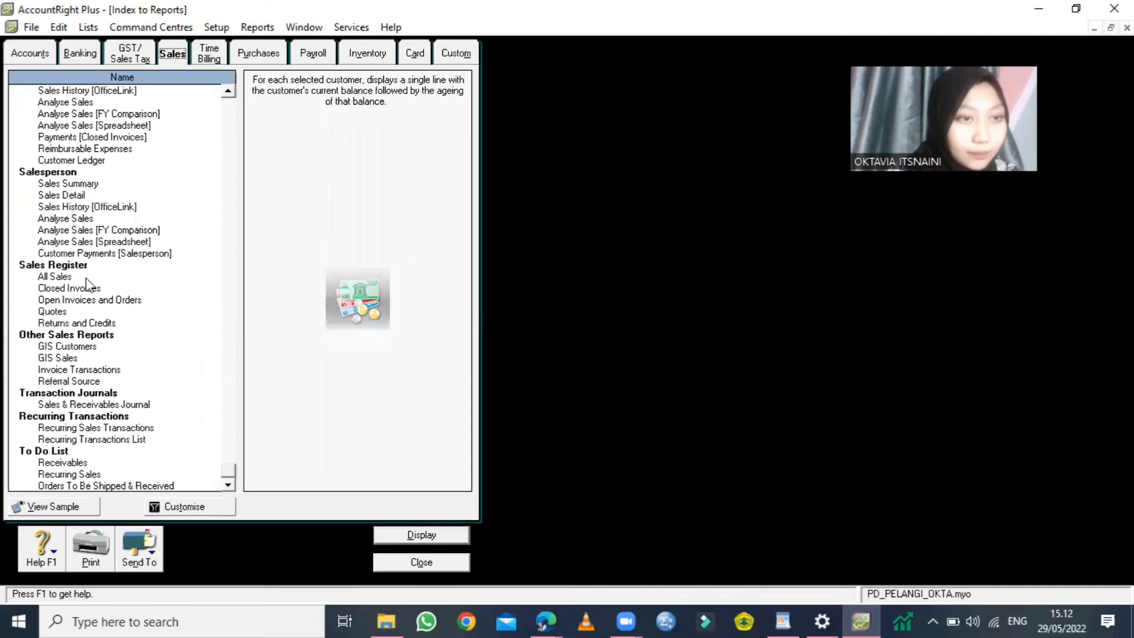
scroll(82, 284, "up", 7)
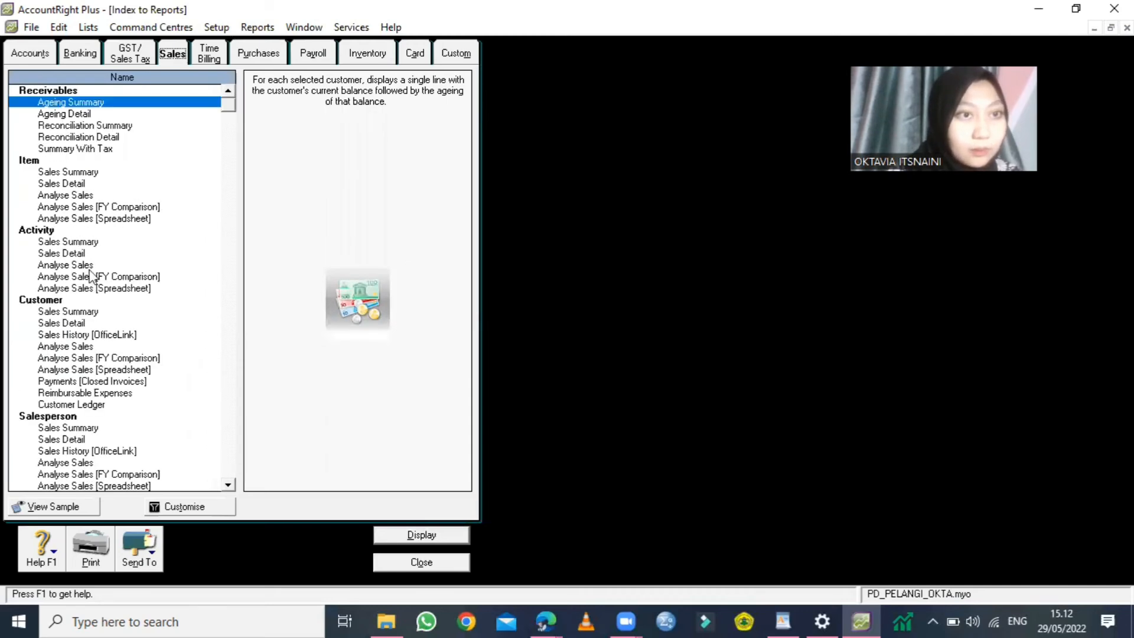
left_click(96, 404)
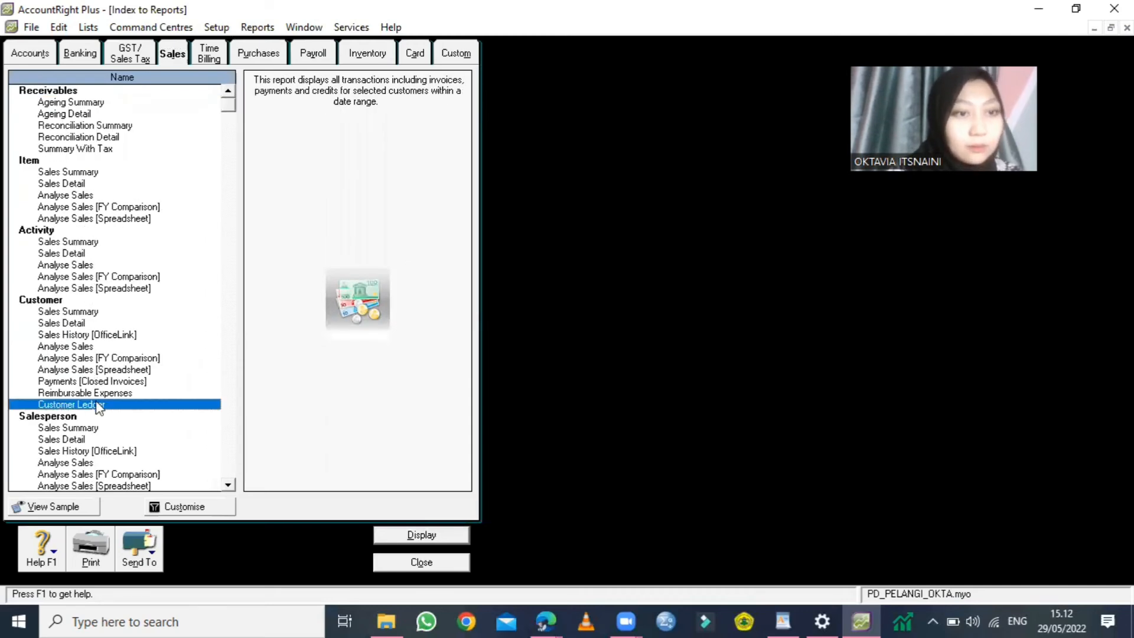
scroll(108, 418, "down", 7)
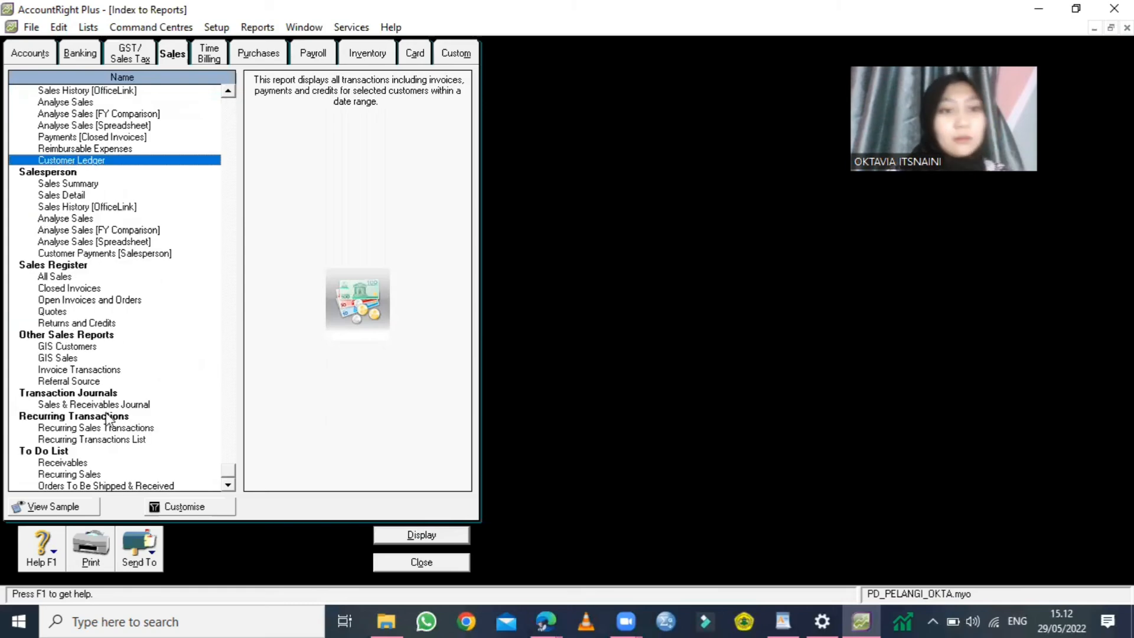
left_click(166, 503)
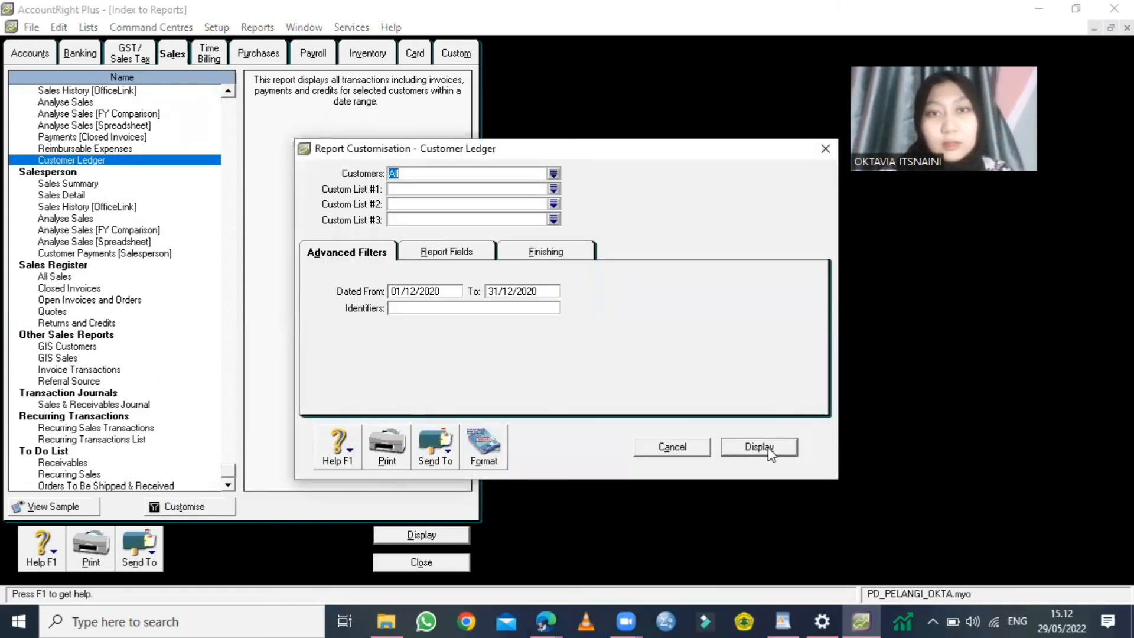
left_click(766, 447)
Step: Review each customer's transactions and balances in the Customer Ledger from Mega Computer through Trans Computer, and close the report
scroll(587, 385, "down", 5)
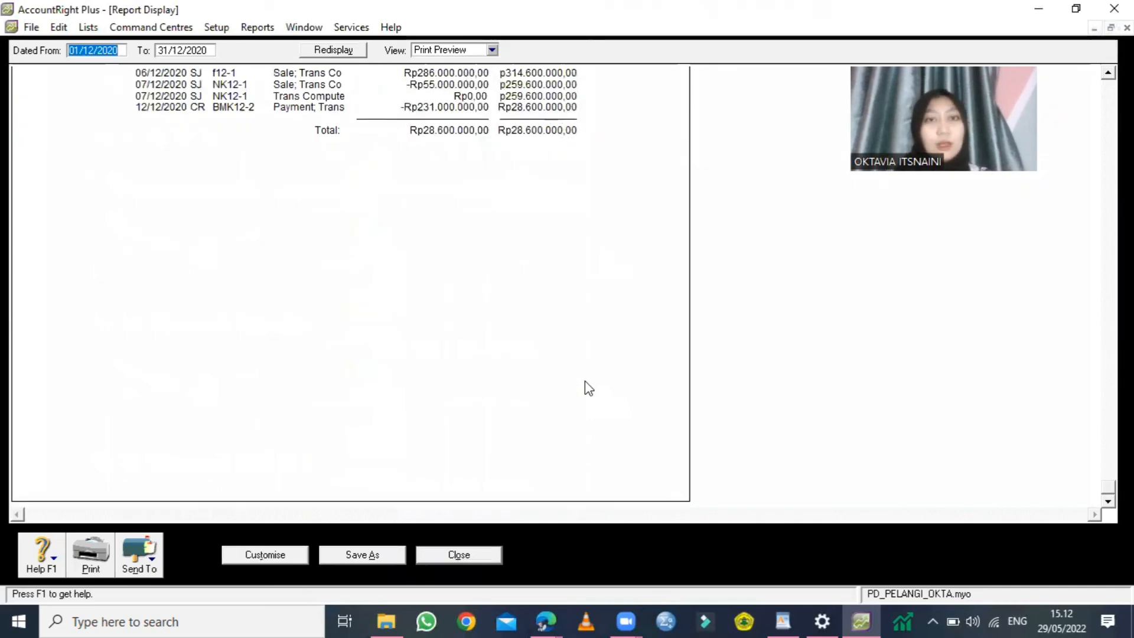
scroll(589, 388, "up", 4)
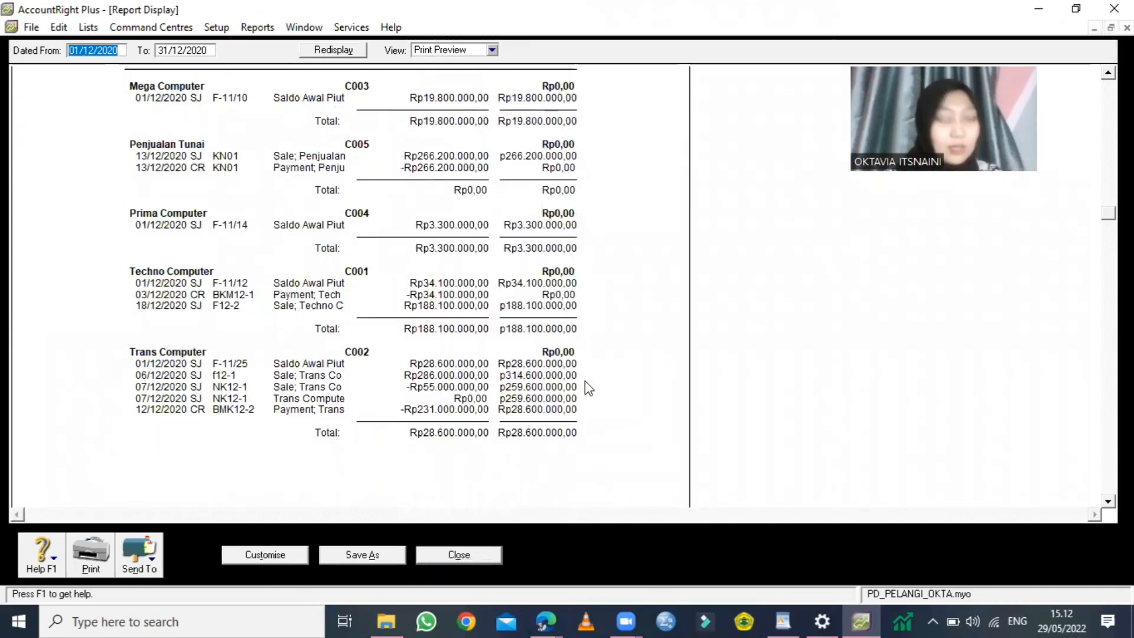
scroll(588, 388, "up", 2)
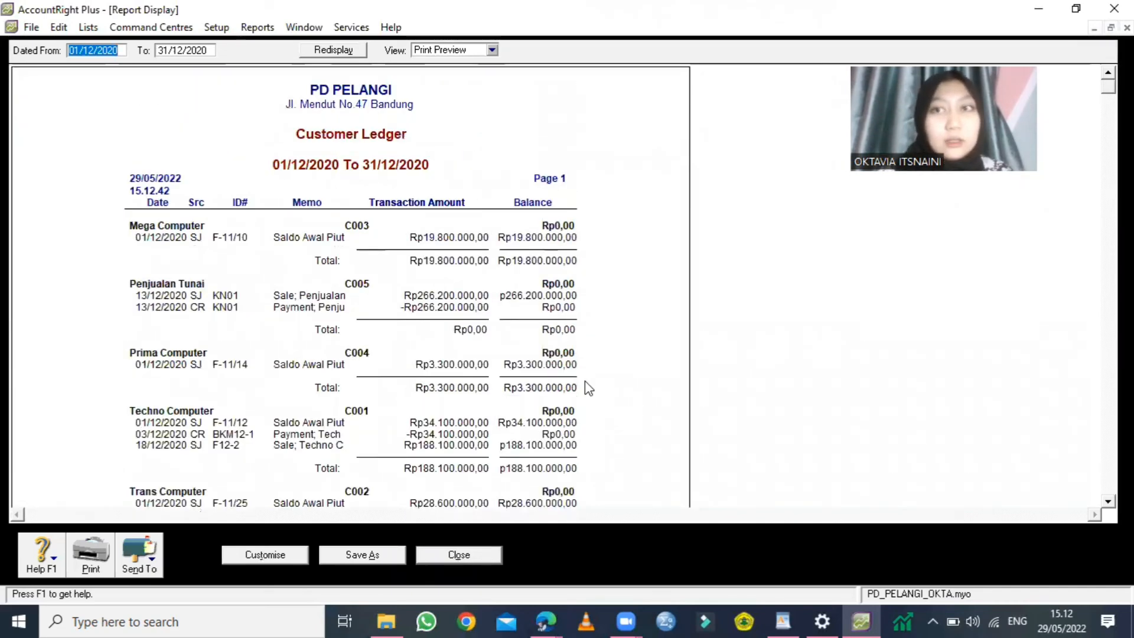
scroll(589, 388, "down", 5)
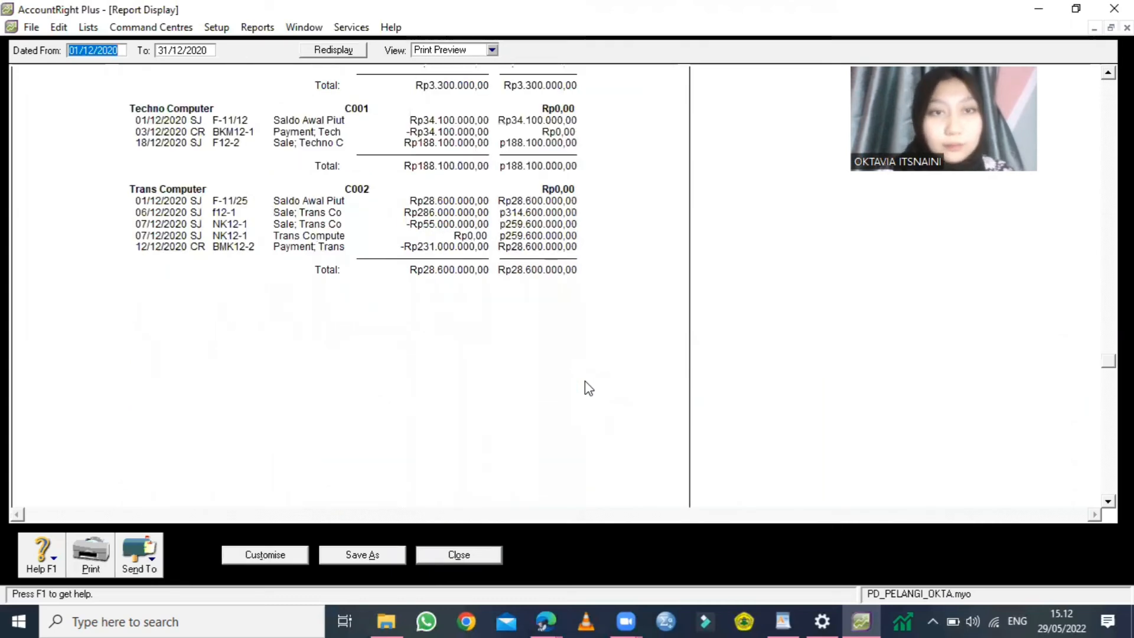
scroll(431, 329, "up", 5)
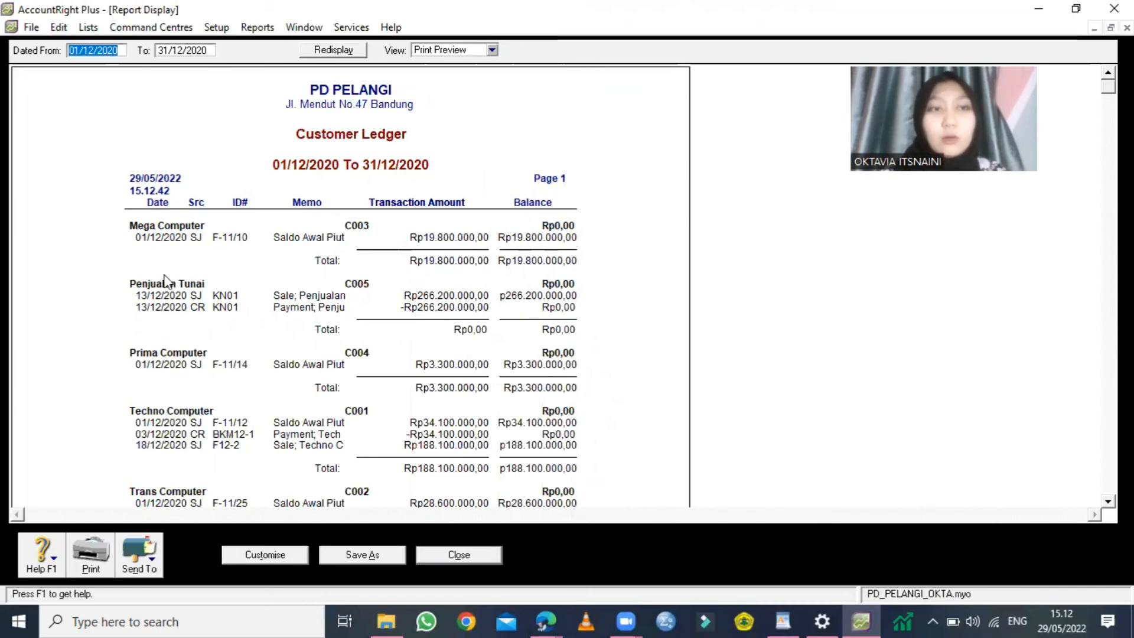
scroll(185, 334, "down", 5)
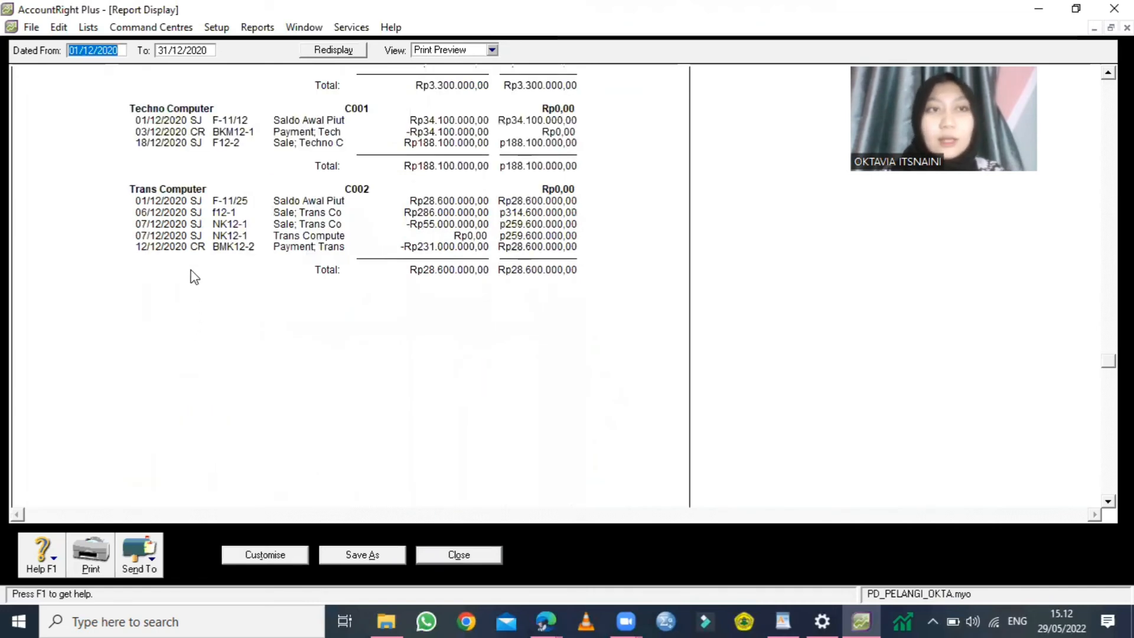
scroll(847, 172, "up", 5)
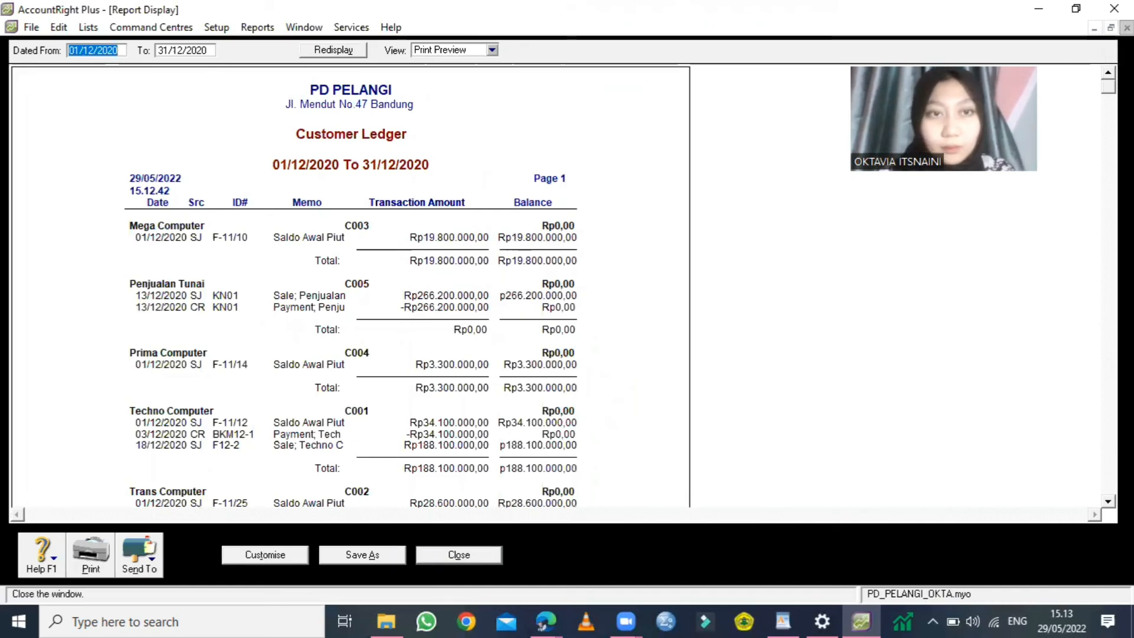
left_click(1116, 44)
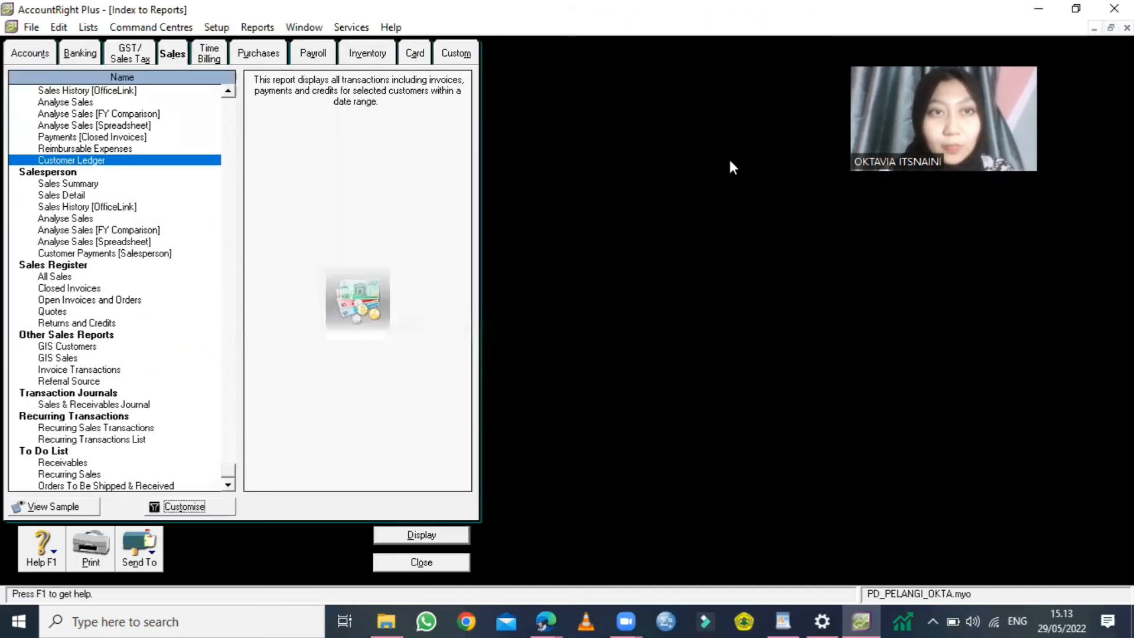
Step: Display the purchases Supplier Ledger for all suppliers from 01/12/2020 to 31/12/2020, review it and close it
left_click(275, 54)
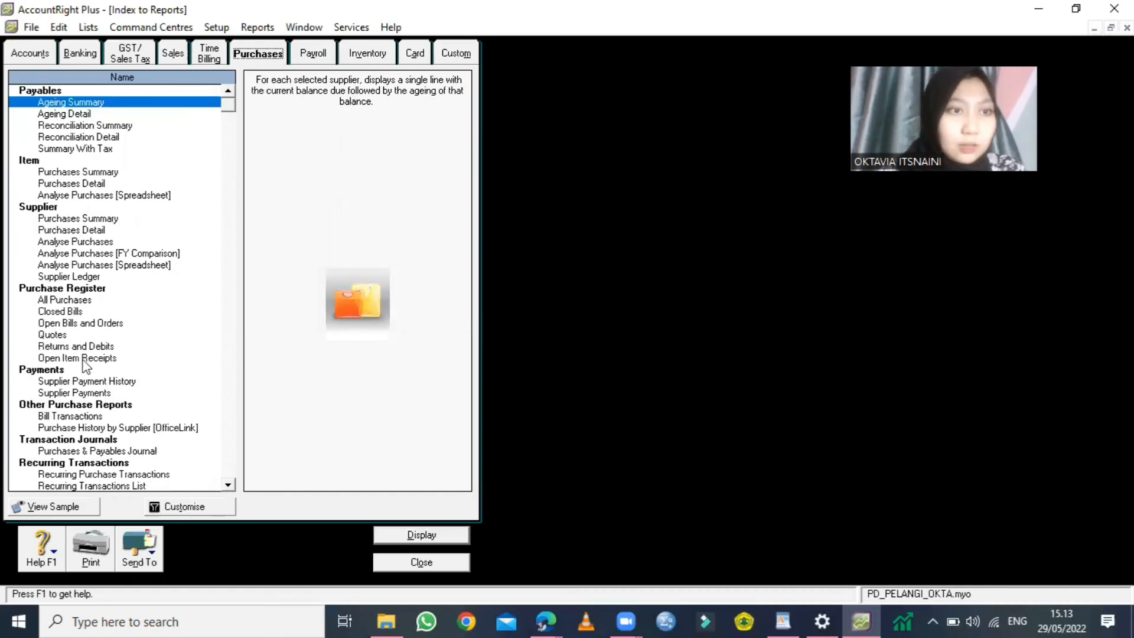
left_click(78, 278)
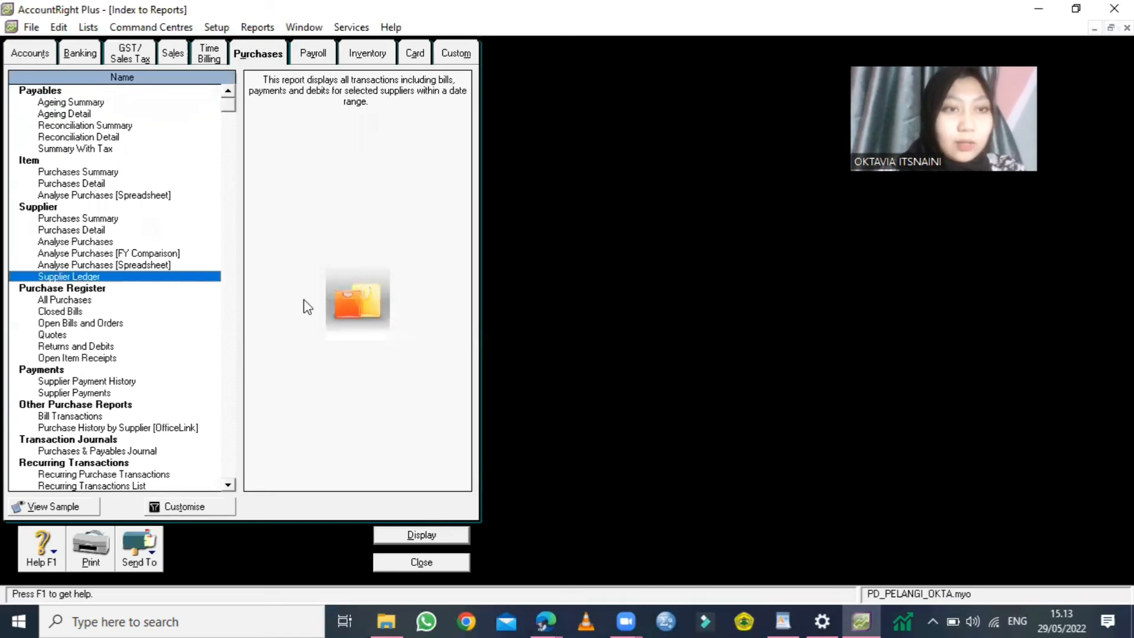
left_click(176, 508)
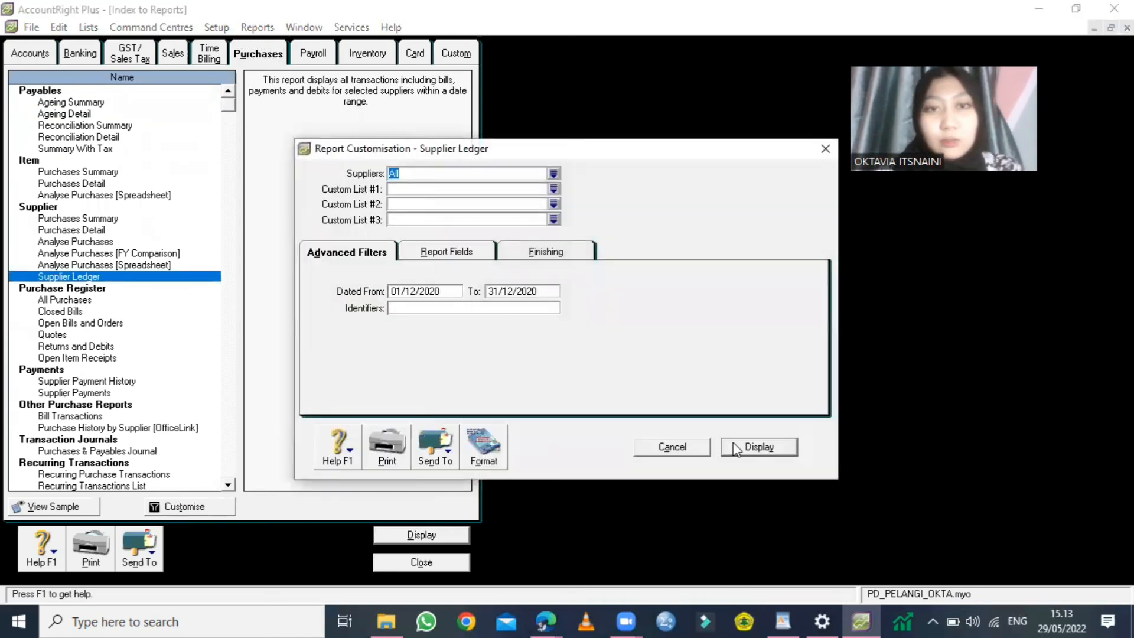
left_click(746, 456)
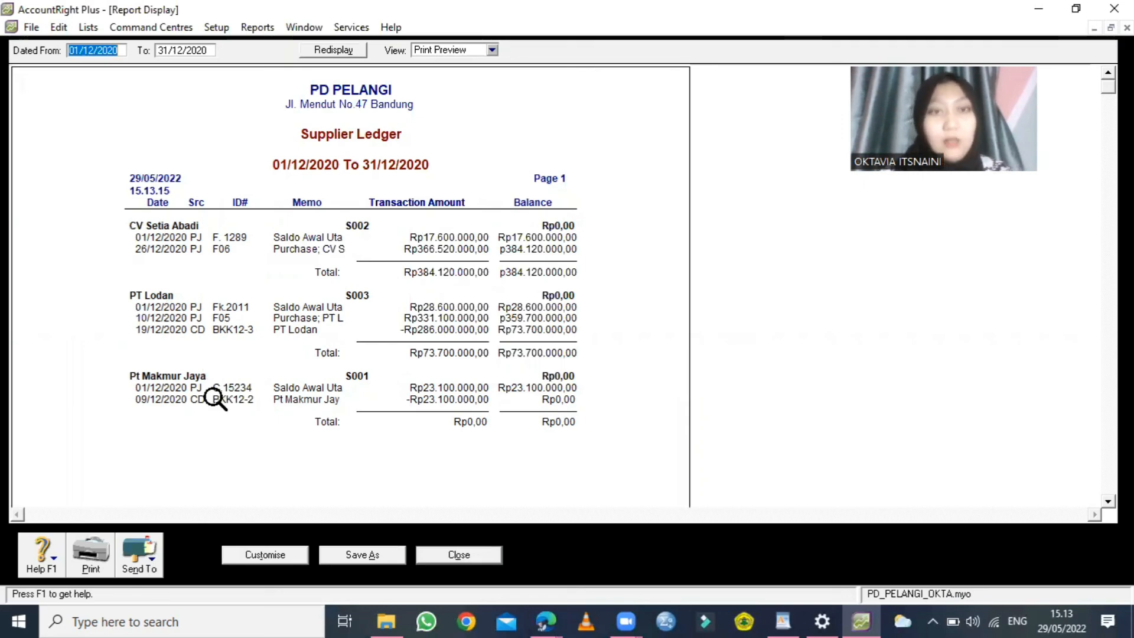
key("Escape")
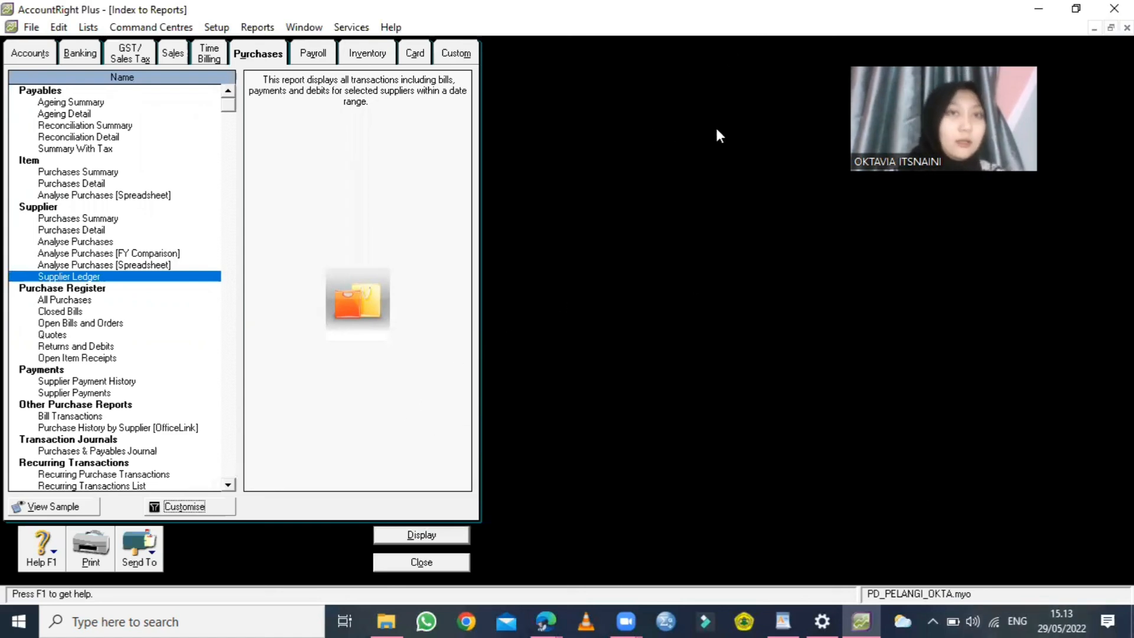
Step: Display the inventory Items Register Detail report for 01/12/2020 to 31/12/2020, review it, and close it along with the report index
left_click(366, 55)
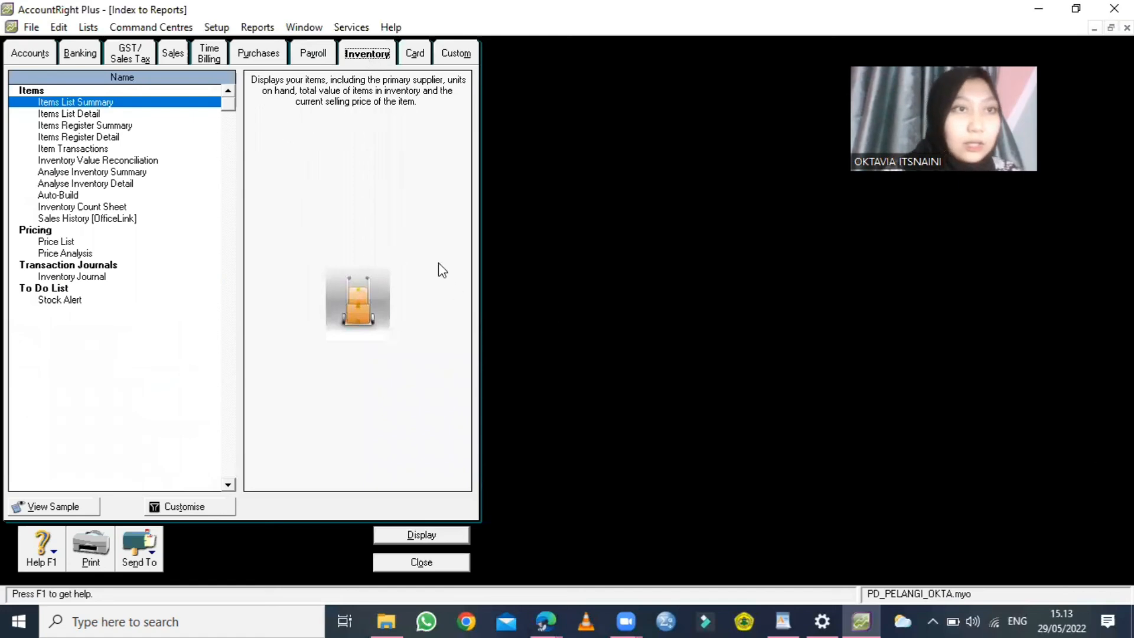
left_click(83, 137)
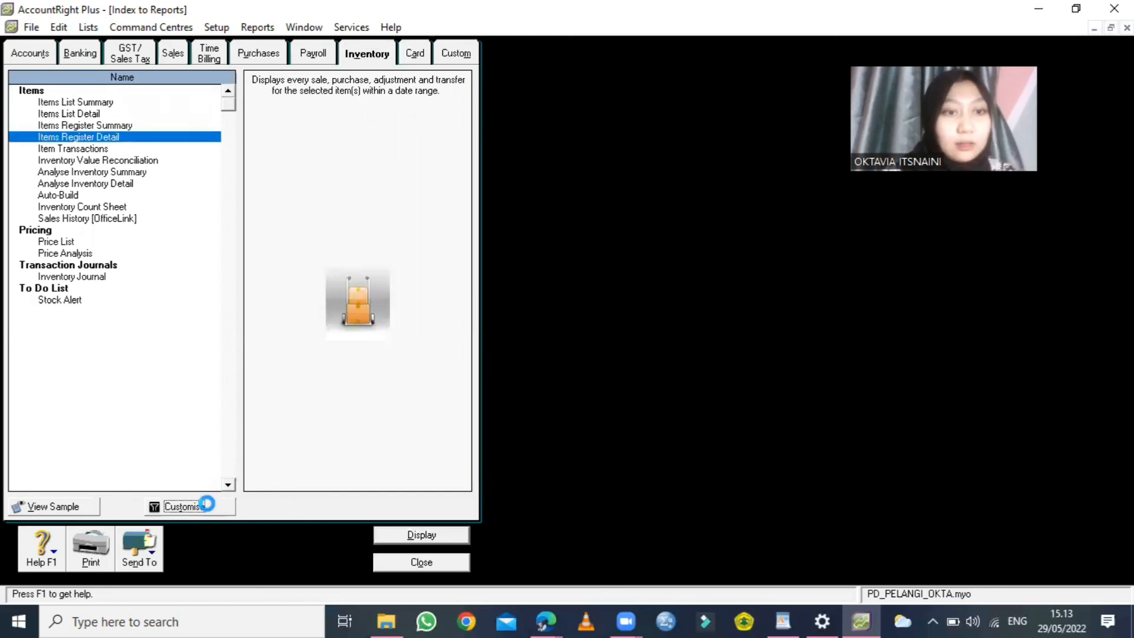
left_click(180, 506)
left_click(760, 447)
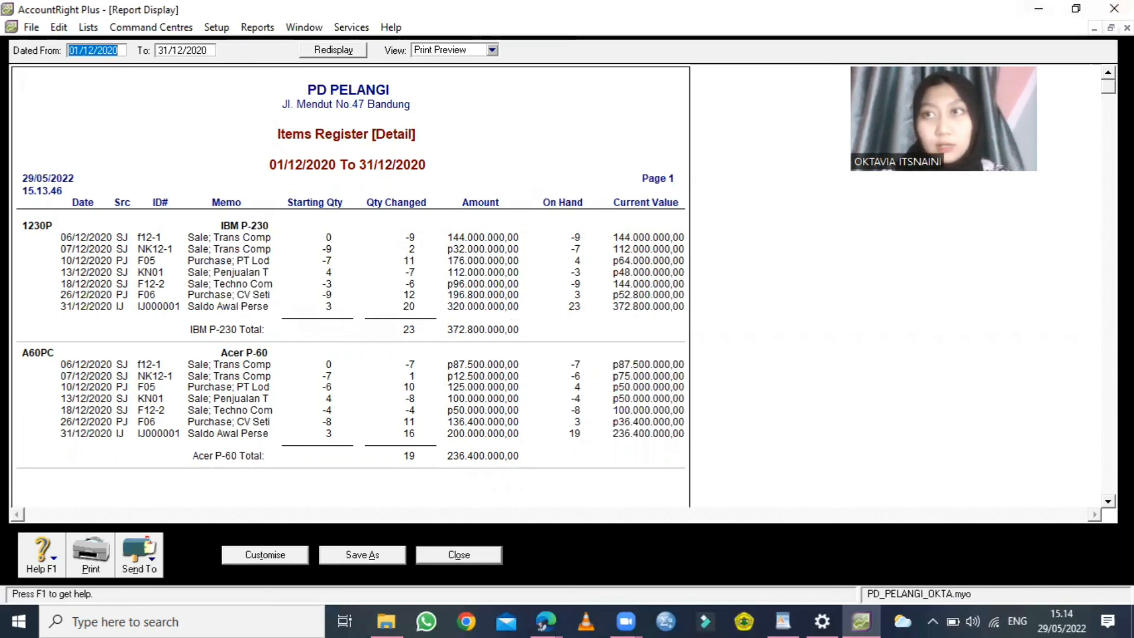
left_click(1127, 27)
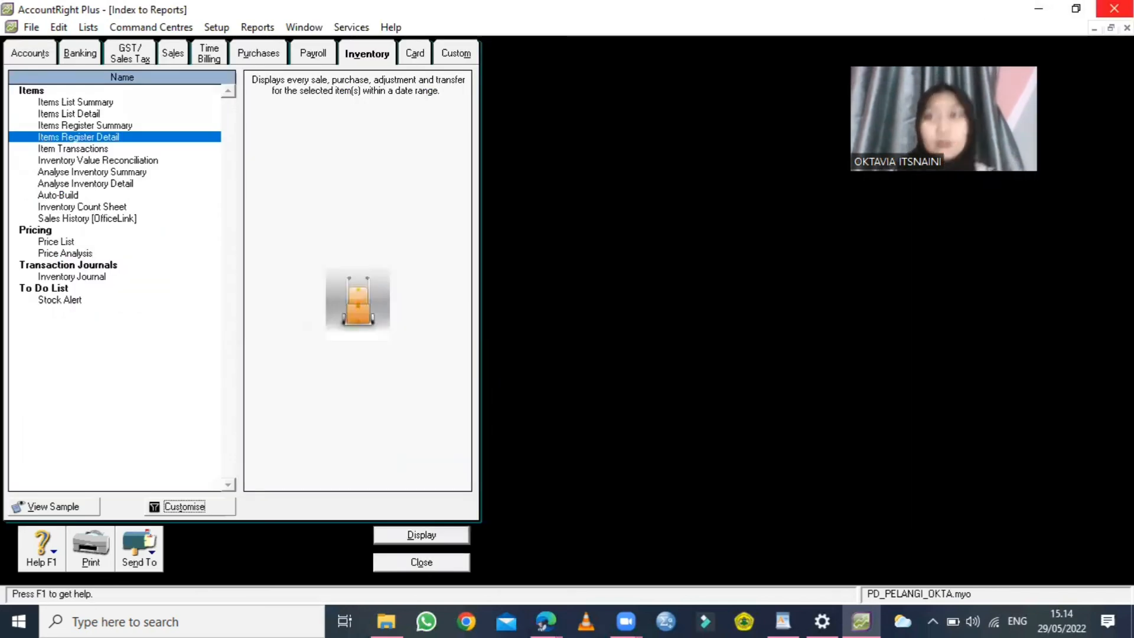
left_click(1126, 27)
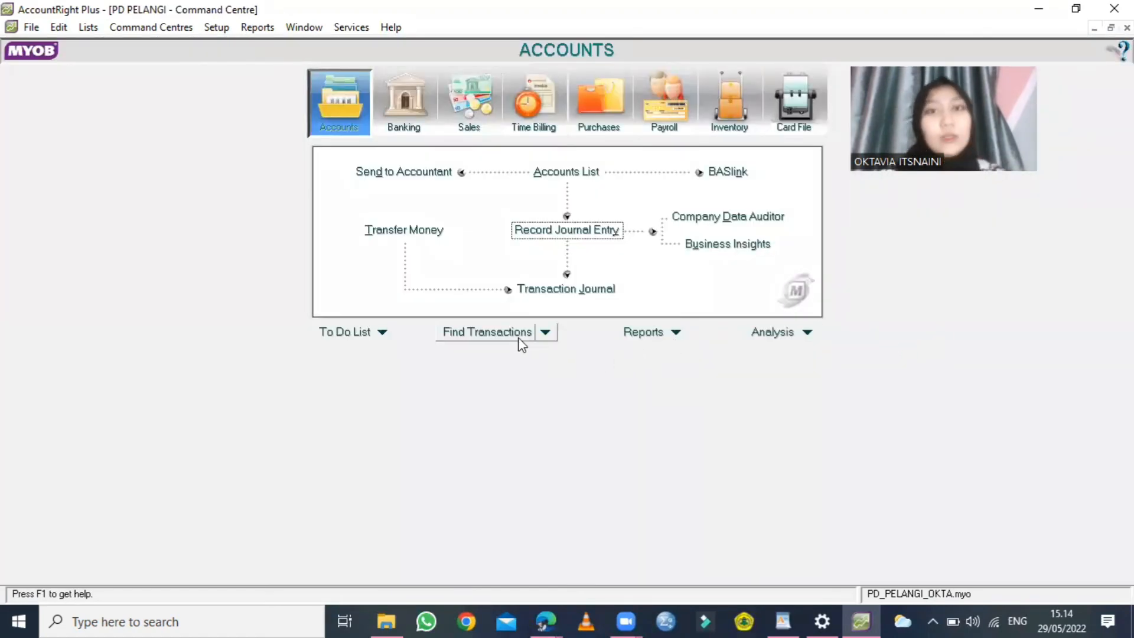
left_click(675, 332)
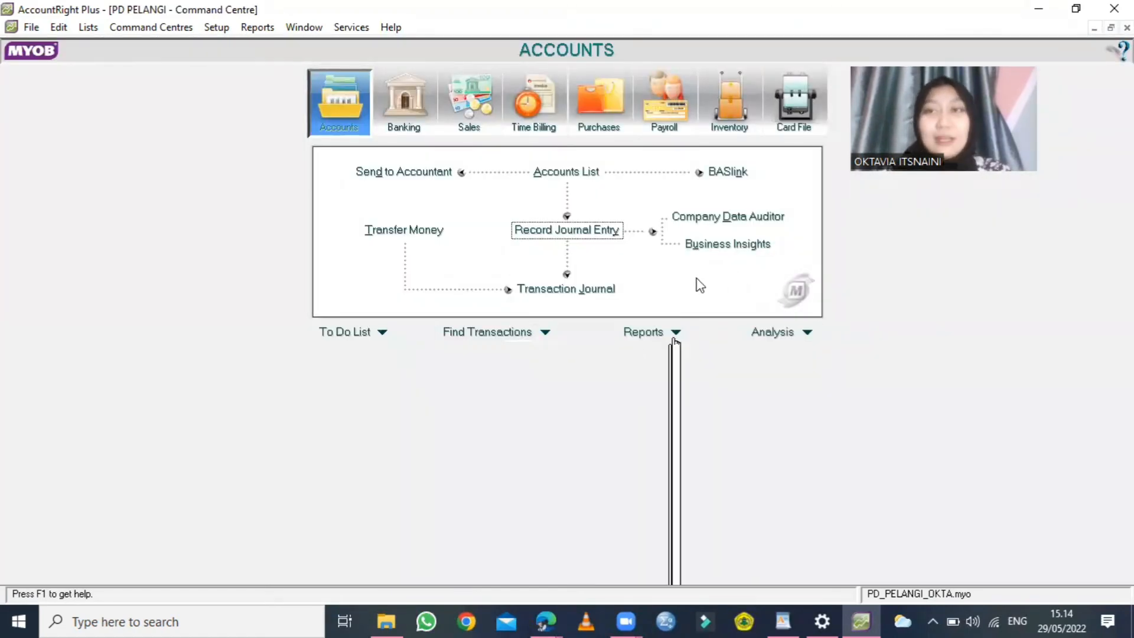
left_click(682, 372)
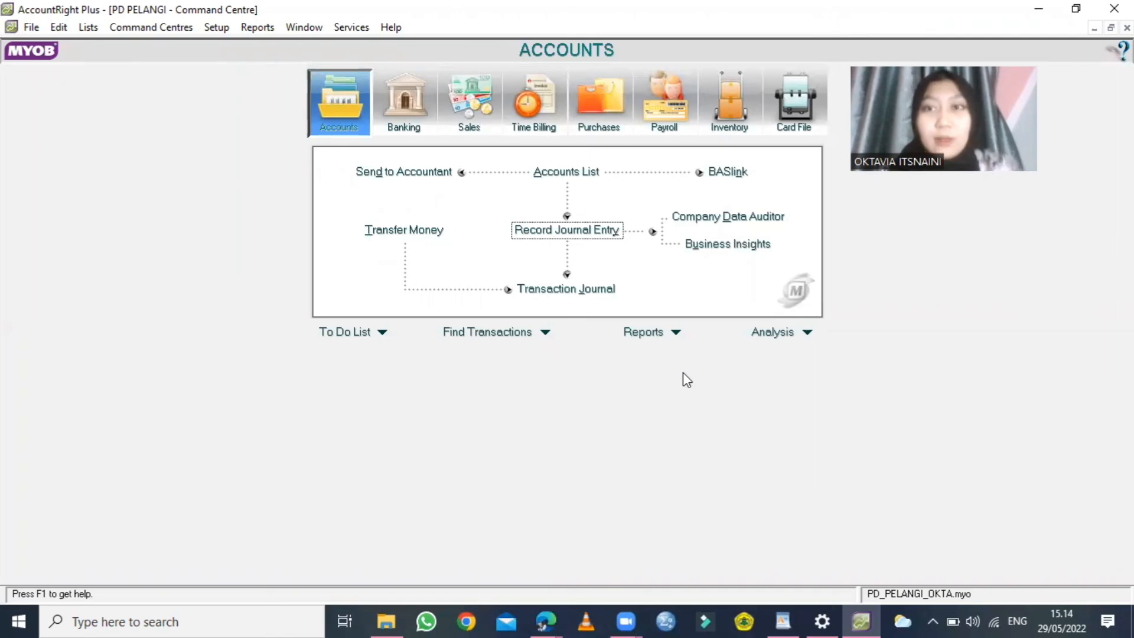